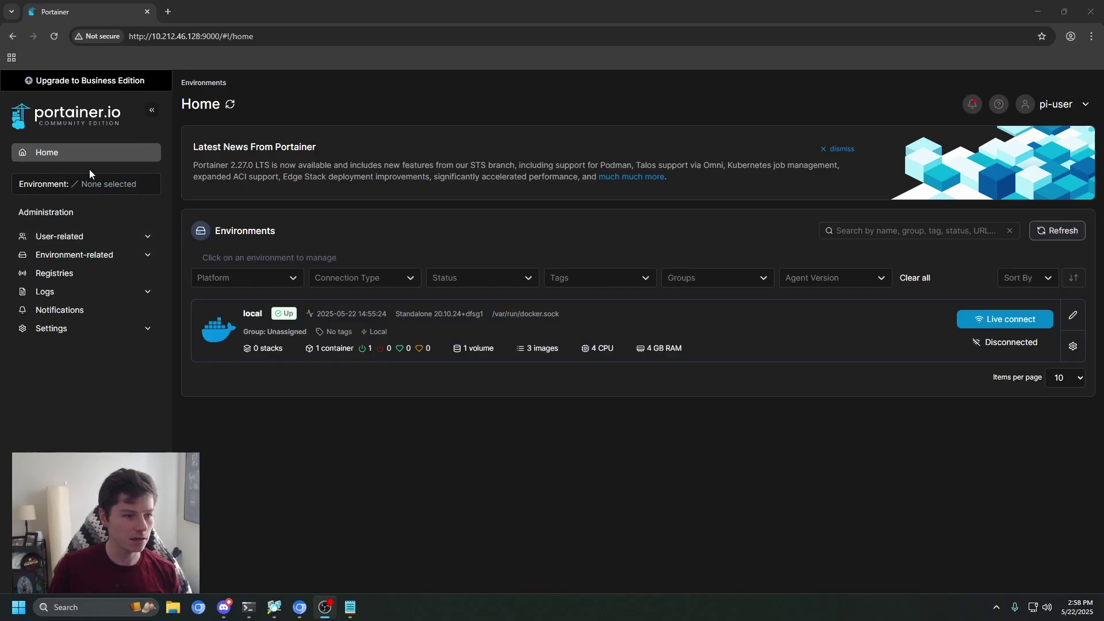
Open the local environment's dashboard and disconnect from the environment on the home page
left_click(315, 357)
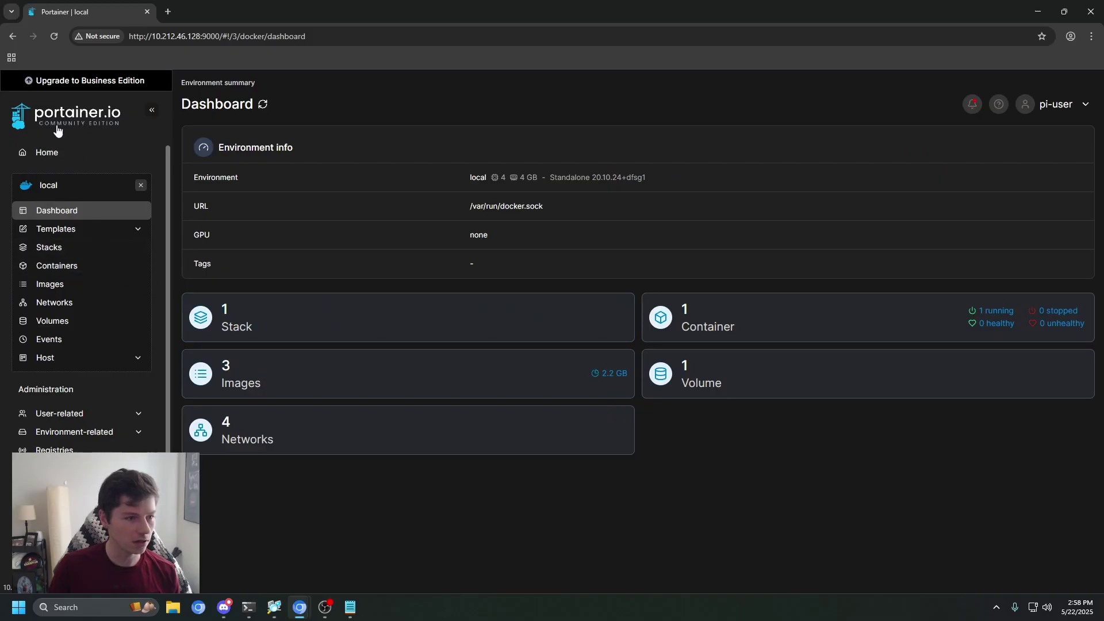
left_click(40, 118)
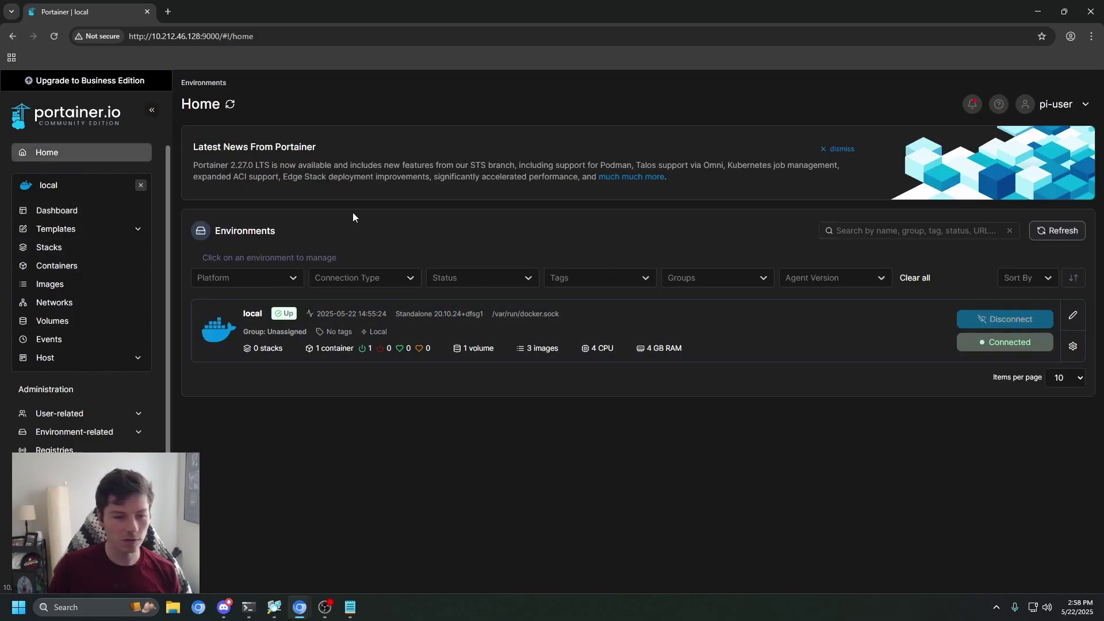
left_click(56, 266)
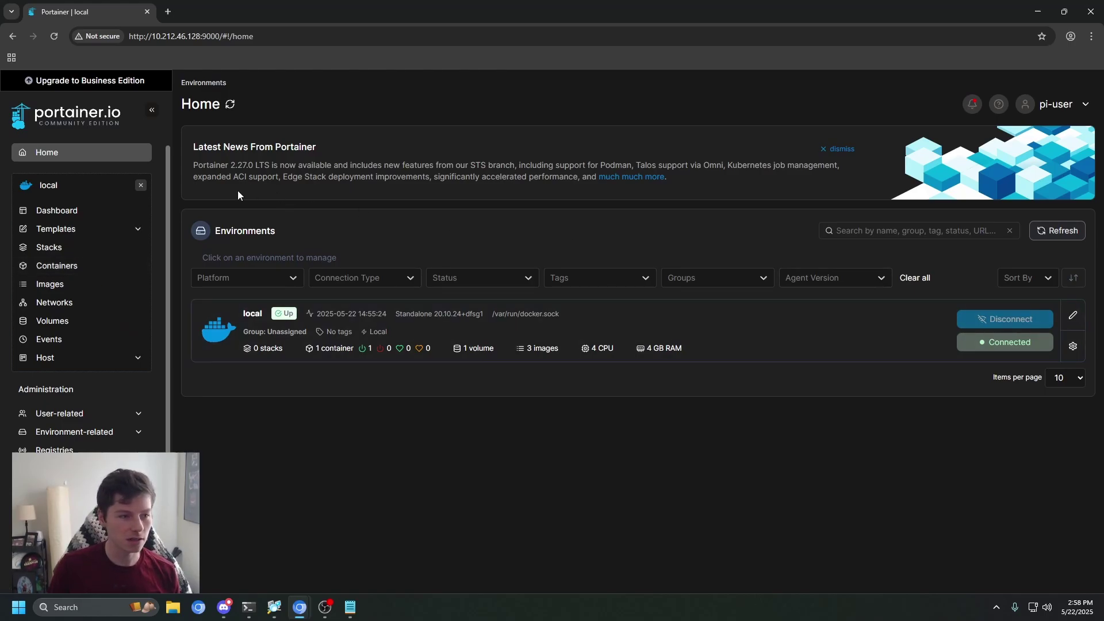
left_click(141, 185)
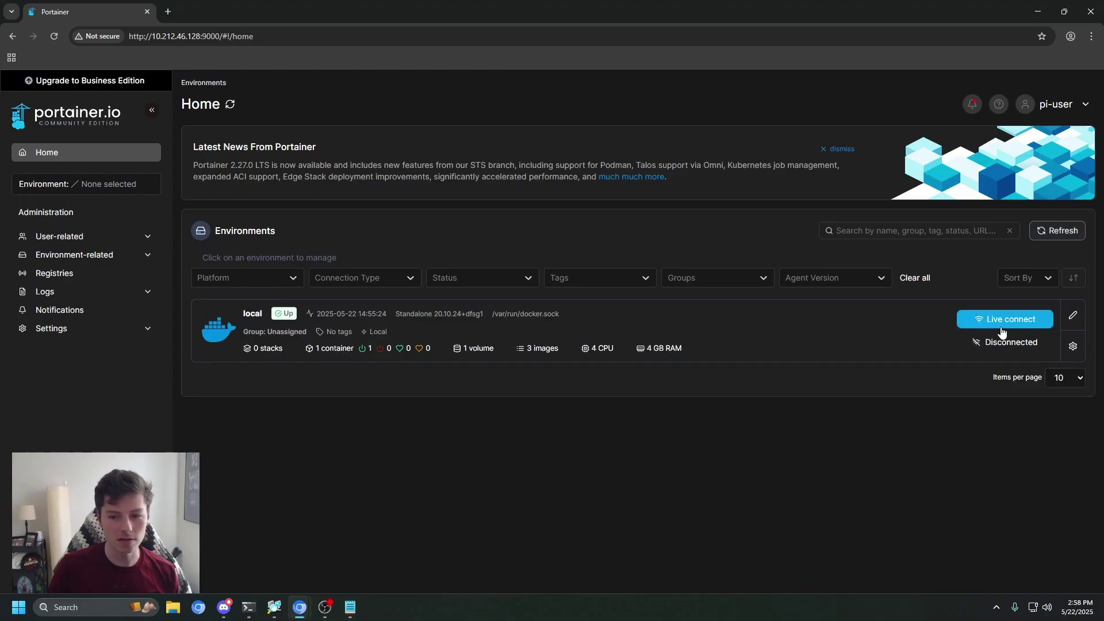
Live connect to the local environment and open the details of the portainer container
left_click(987, 319)
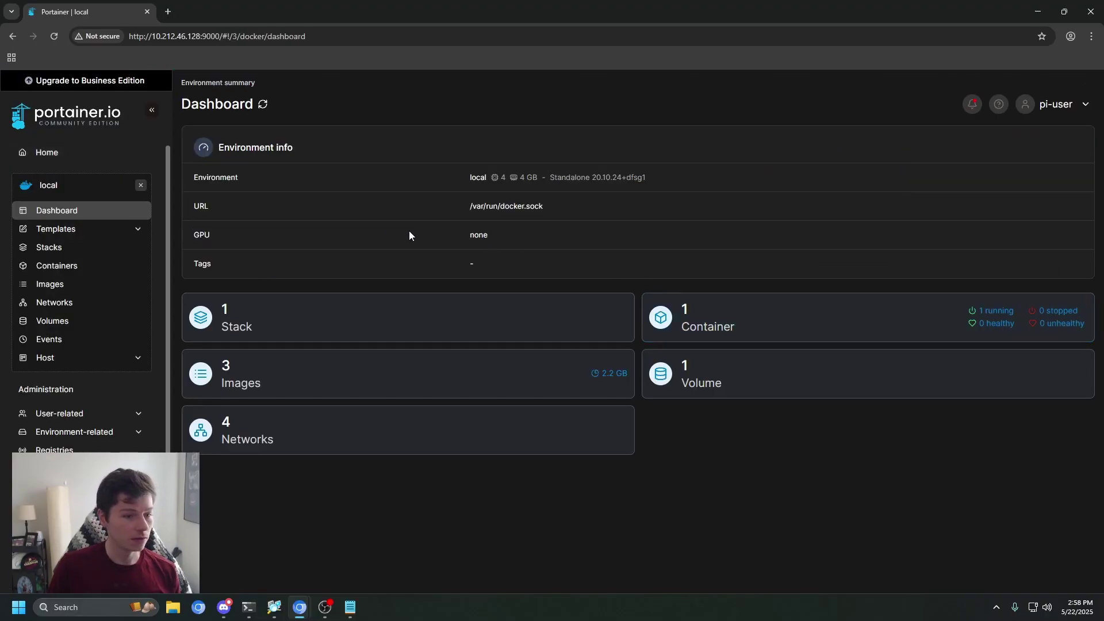
left_click(769, 332)
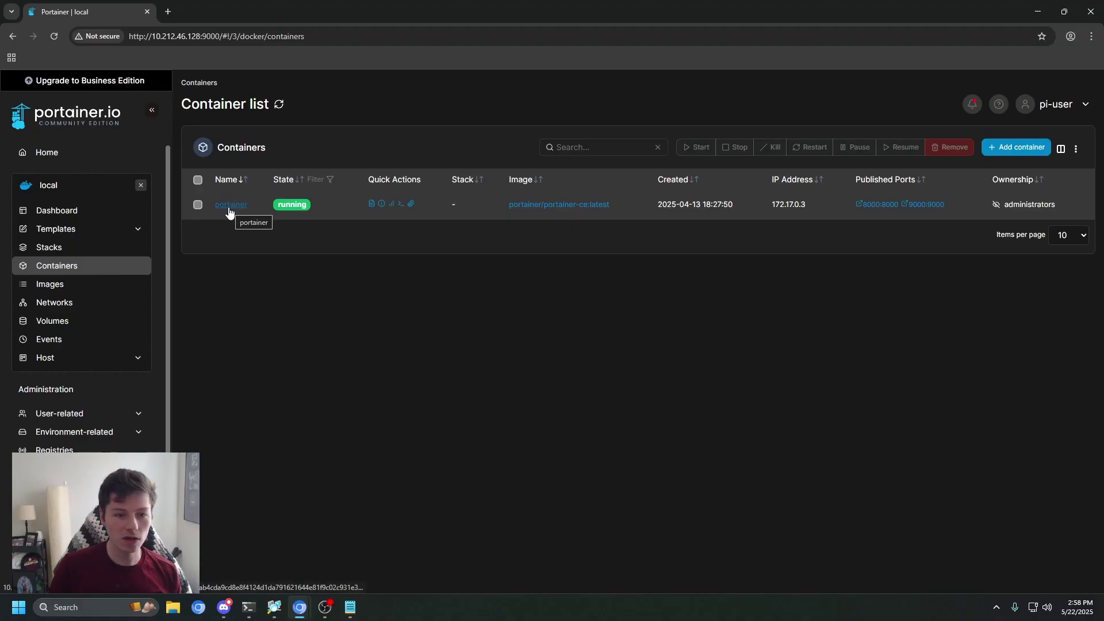
left_click(232, 206)
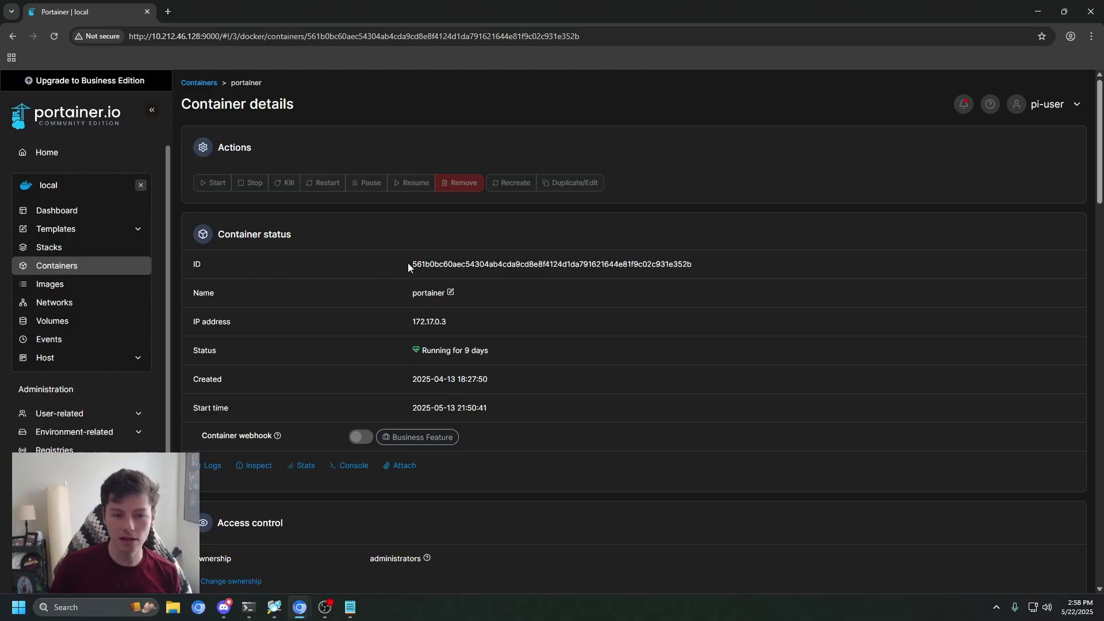
Examine the portainer container's ID, status, access control and image creation sections
double_click(442, 267)
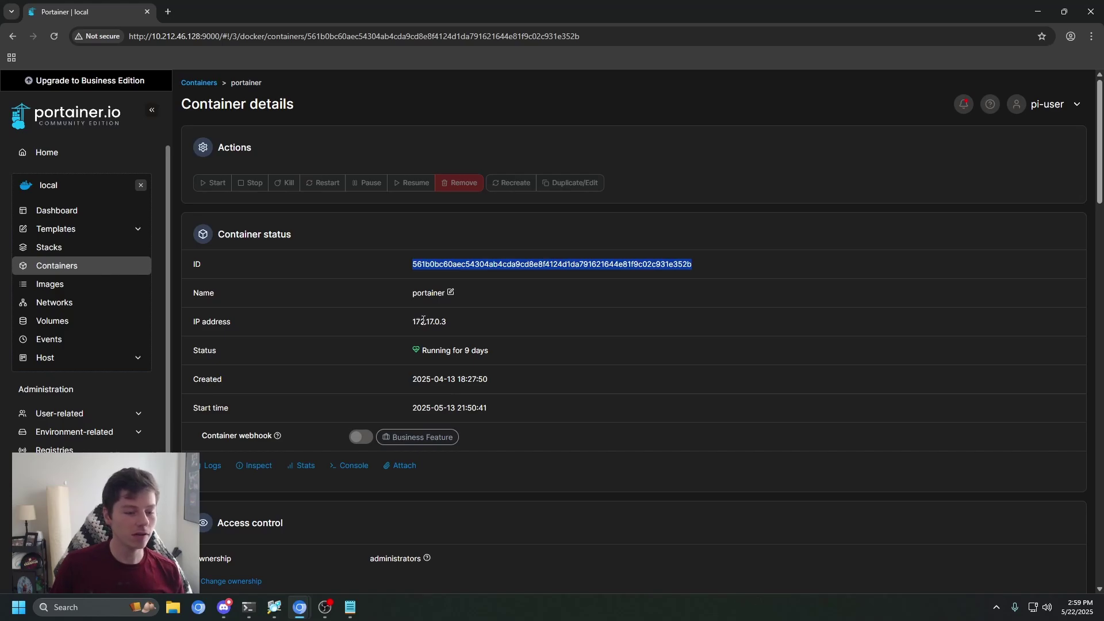
scroll(424, 321, "down", 1)
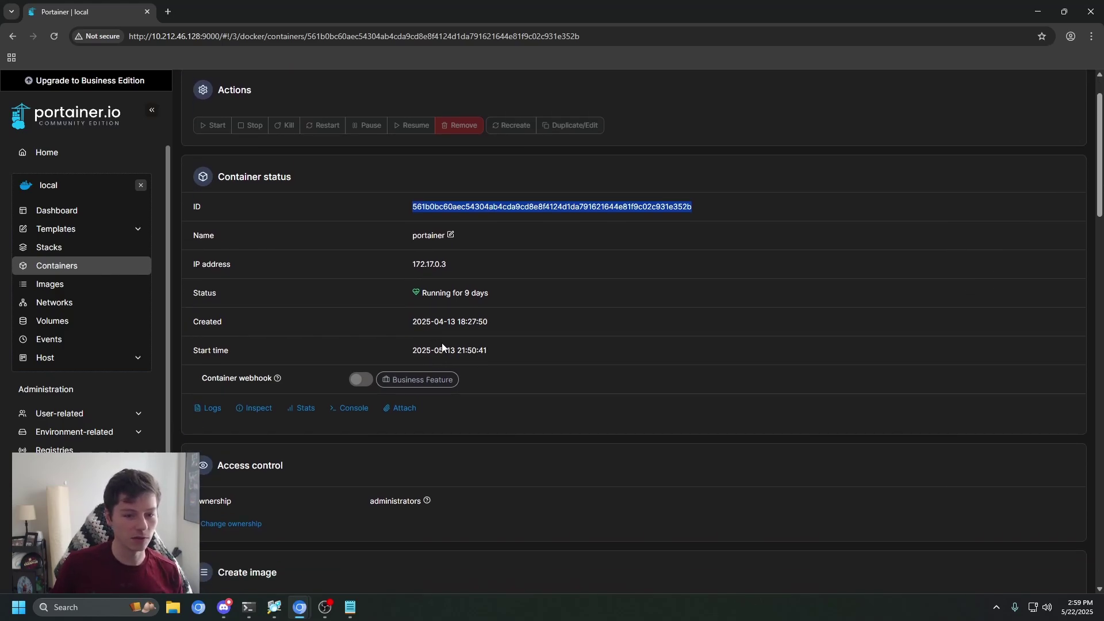
scroll(514, 364, "down", 1)
scroll(437, 324, "down", 2)
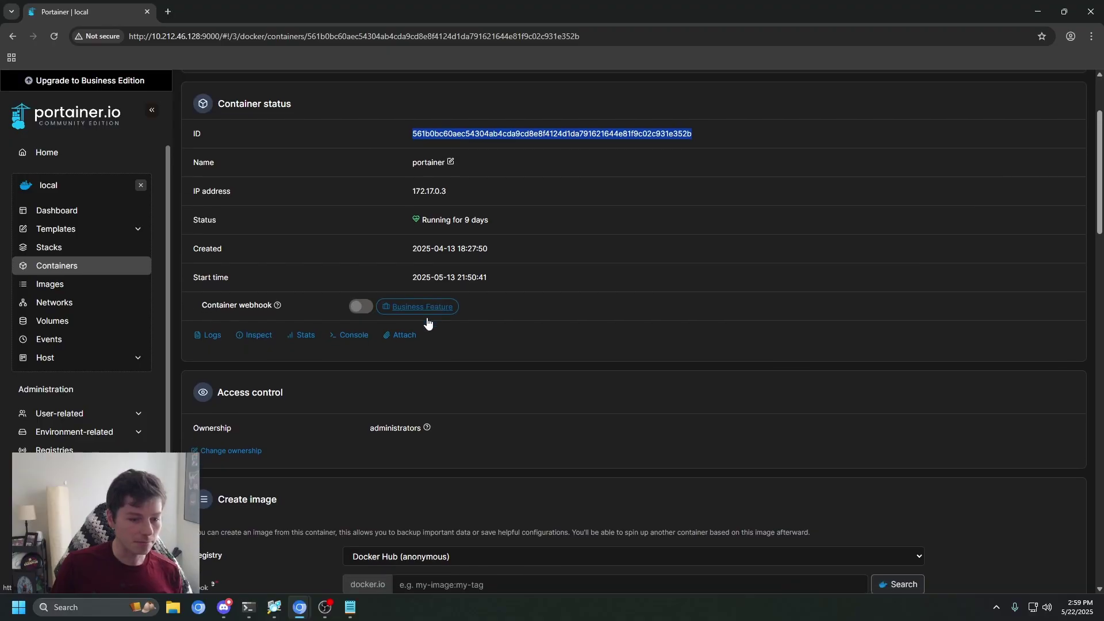
scroll(340, 330, "down", 2)
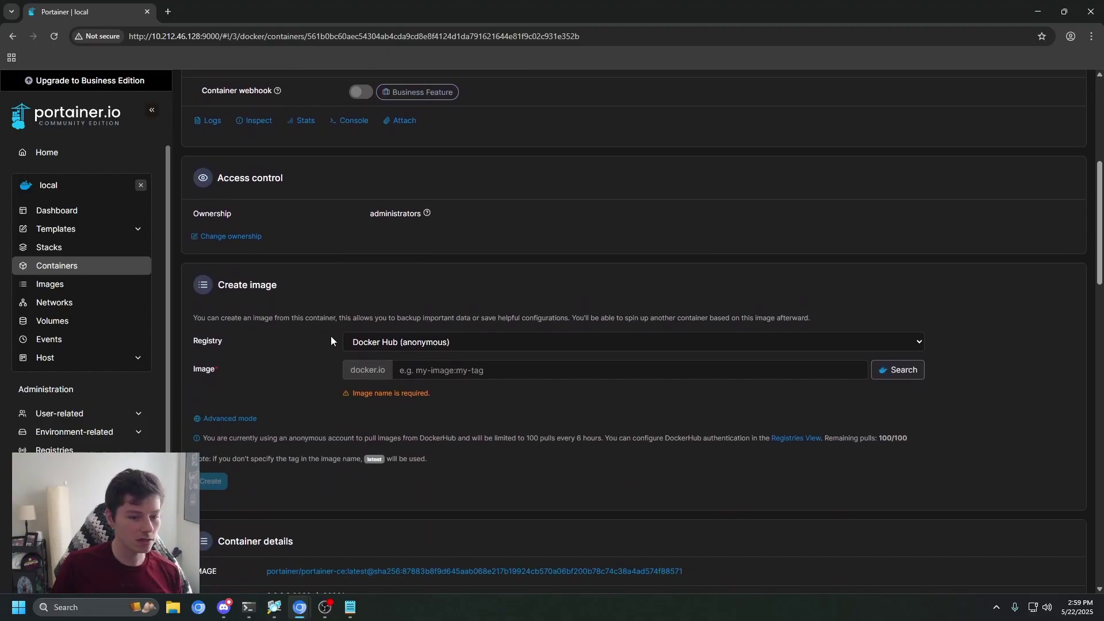
scroll(403, 356, "down", 2)
scroll(401, 357, "down", 3)
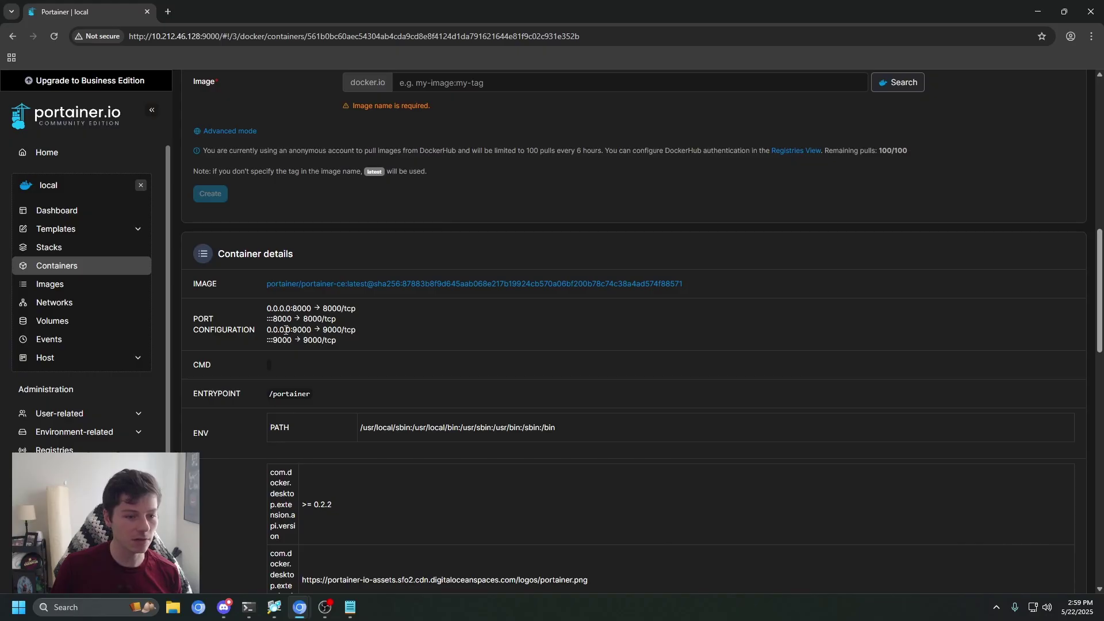
Compare the port in the browser address with the container's port configuration and look over its environment variables and labels
double_click(201, 36)
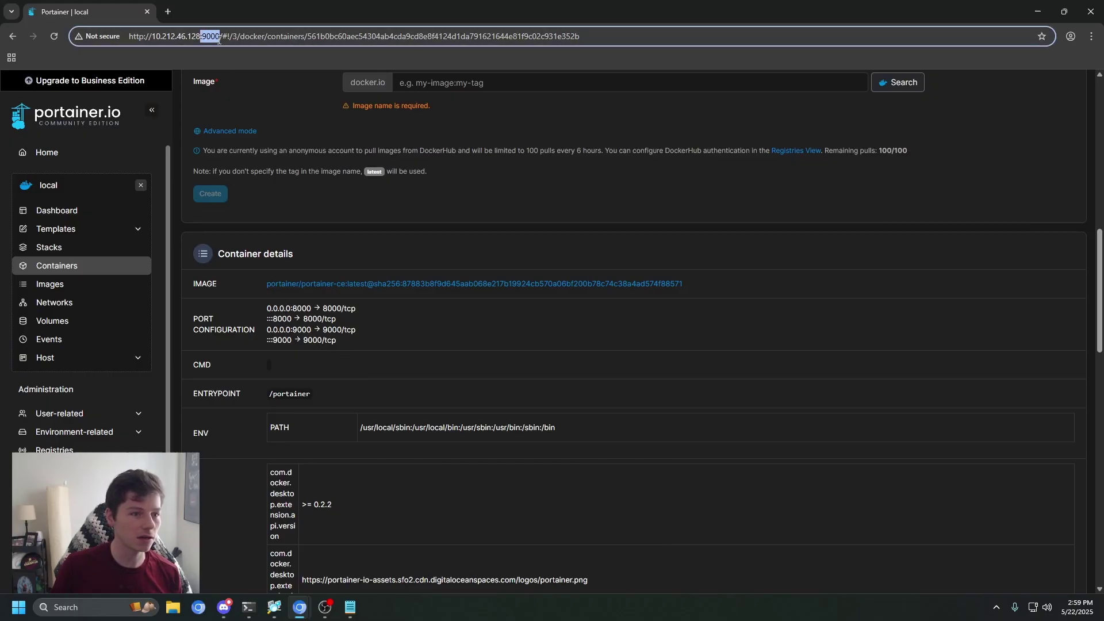
scroll(334, 357, "down", 2)
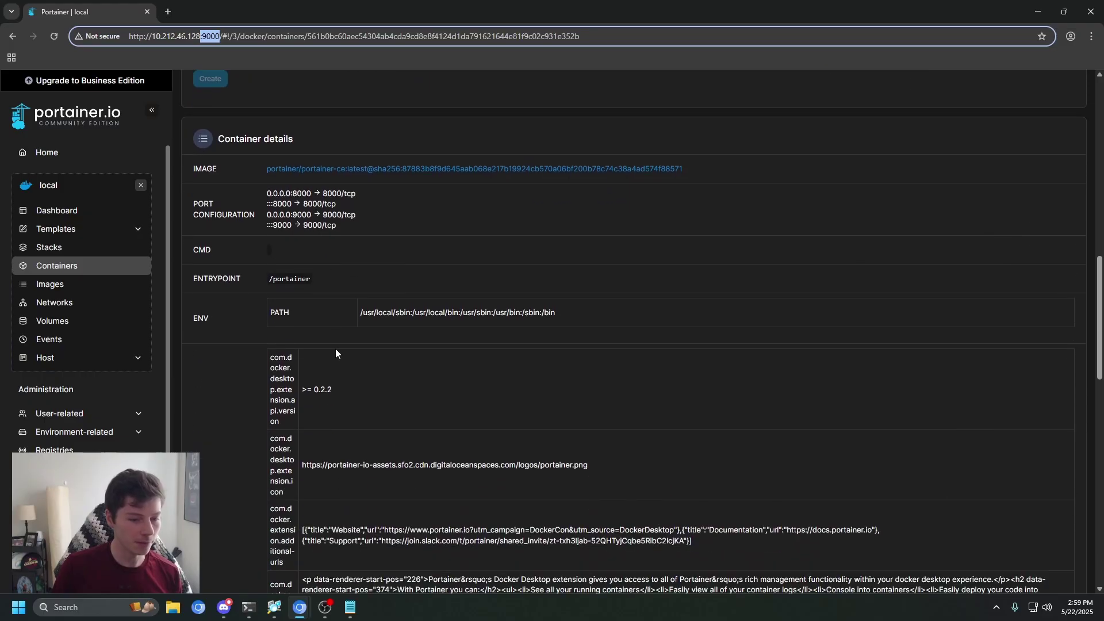
left_click(305, 284)
scroll(306, 283, "down", 4)
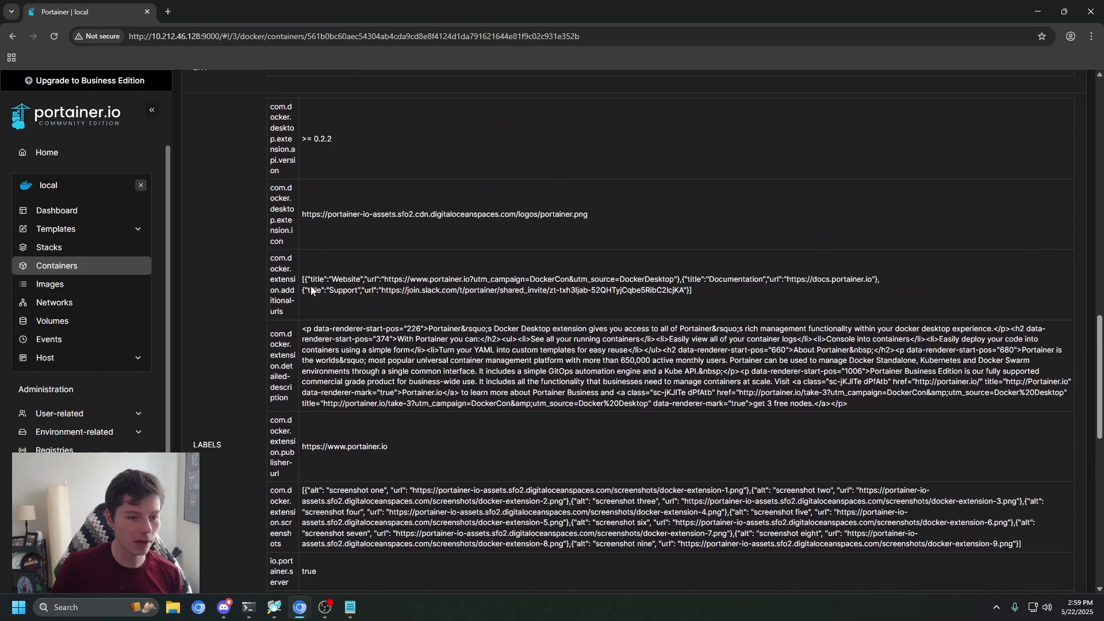
scroll(311, 291, "up", 6)
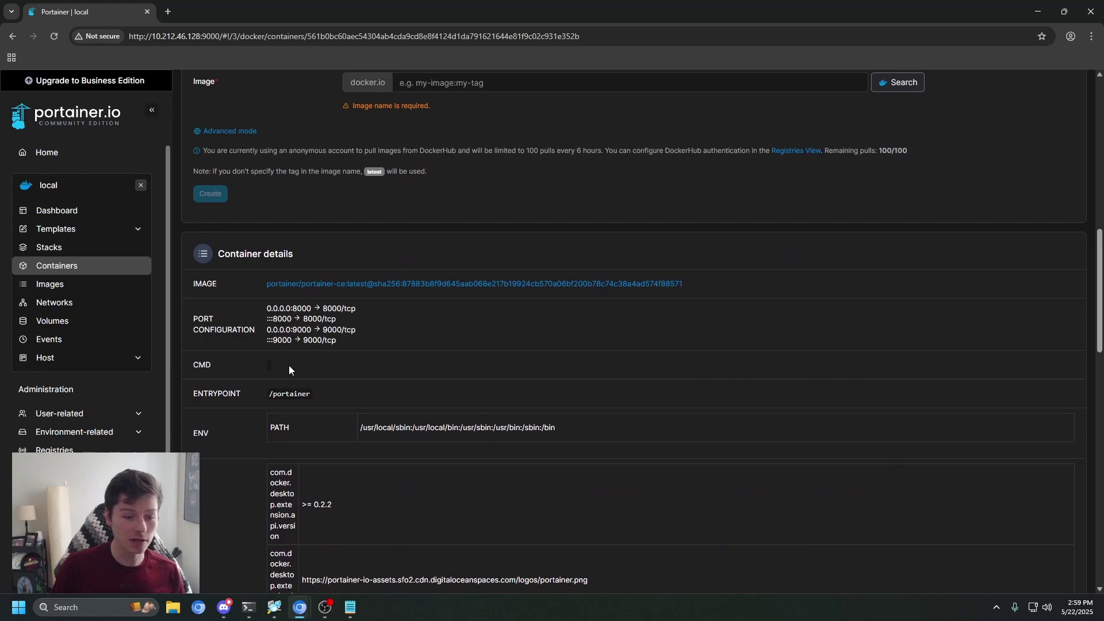
View the restart policy options available for the portainer container
scroll(288, 364, "down", 20)
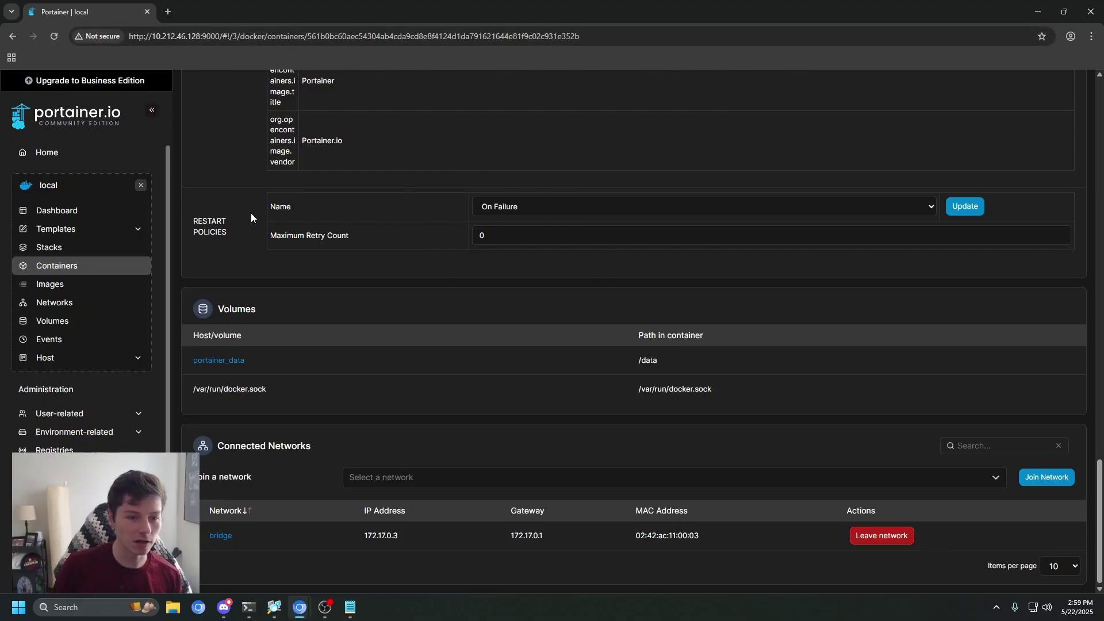
left_click(531, 209)
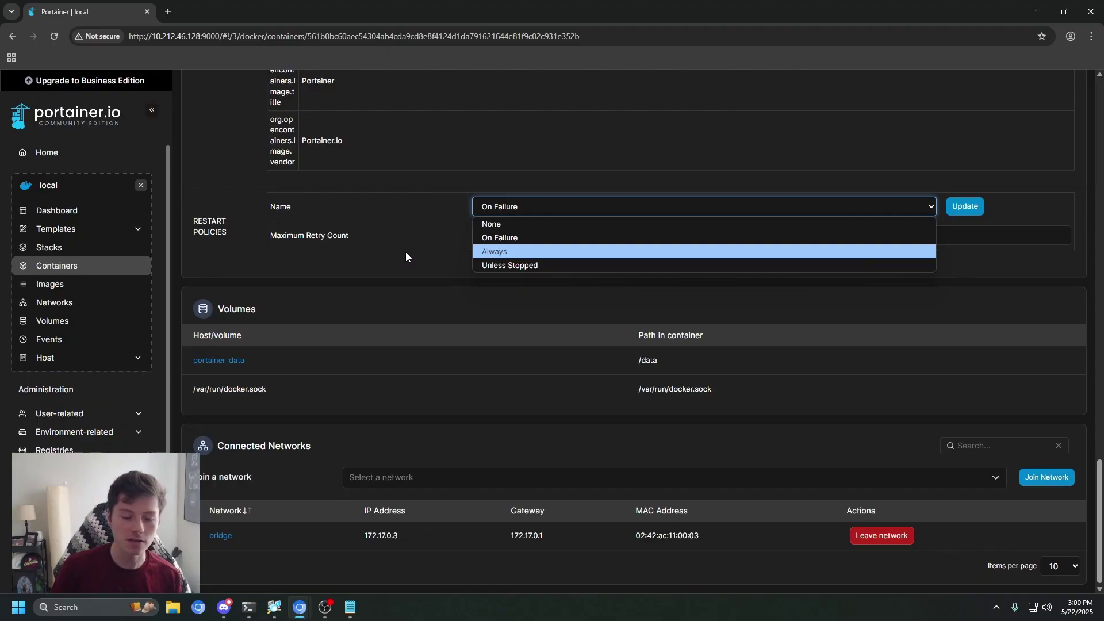
left_click(480, 276)
scroll(407, 274, "up", 2)
scroll(423, 326, "down", 2)
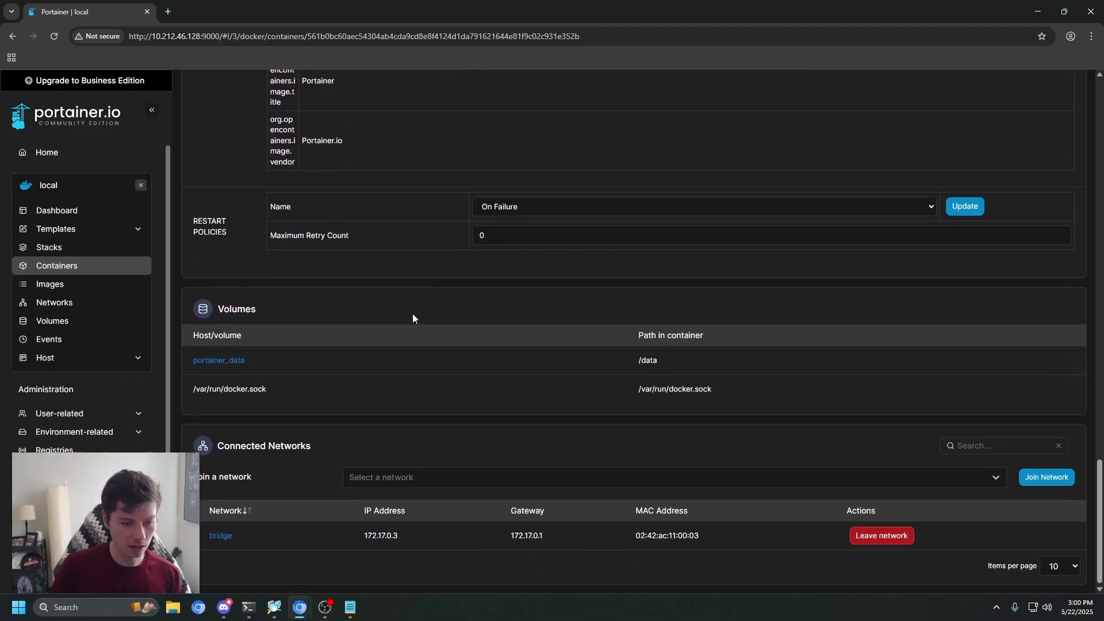
Examine the container's volumes and the IP, gateway and MAC addresses of its connected bridge network
left_click_drag(354, 541, 718, 538)
left_click(722, 539)
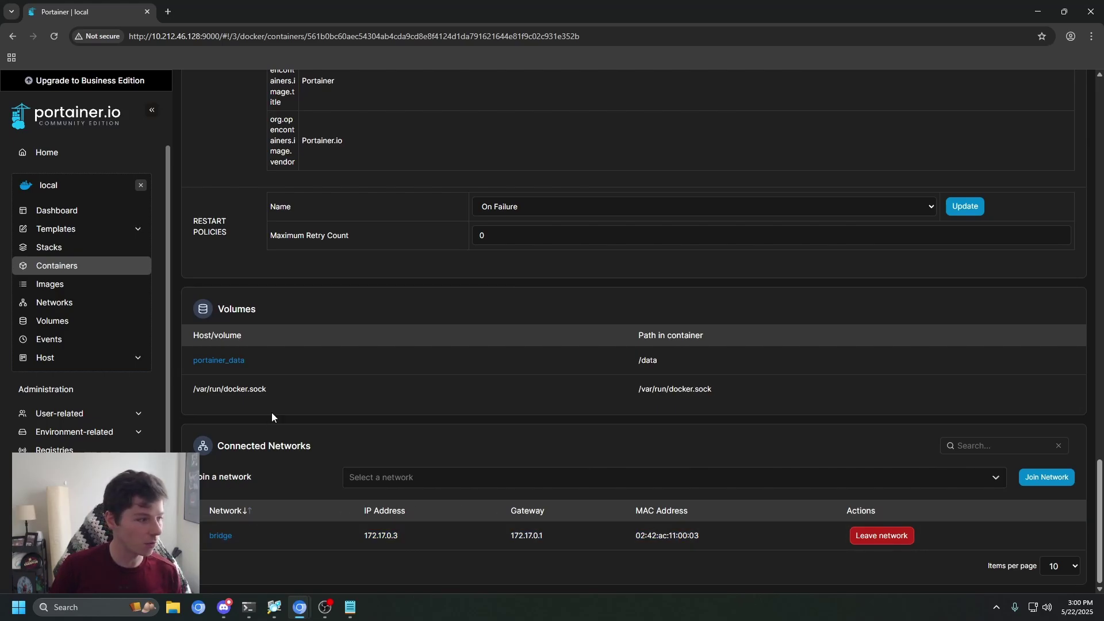
scroll(447, 345, "up", 5)
scroll(313, 291, "down", 5)
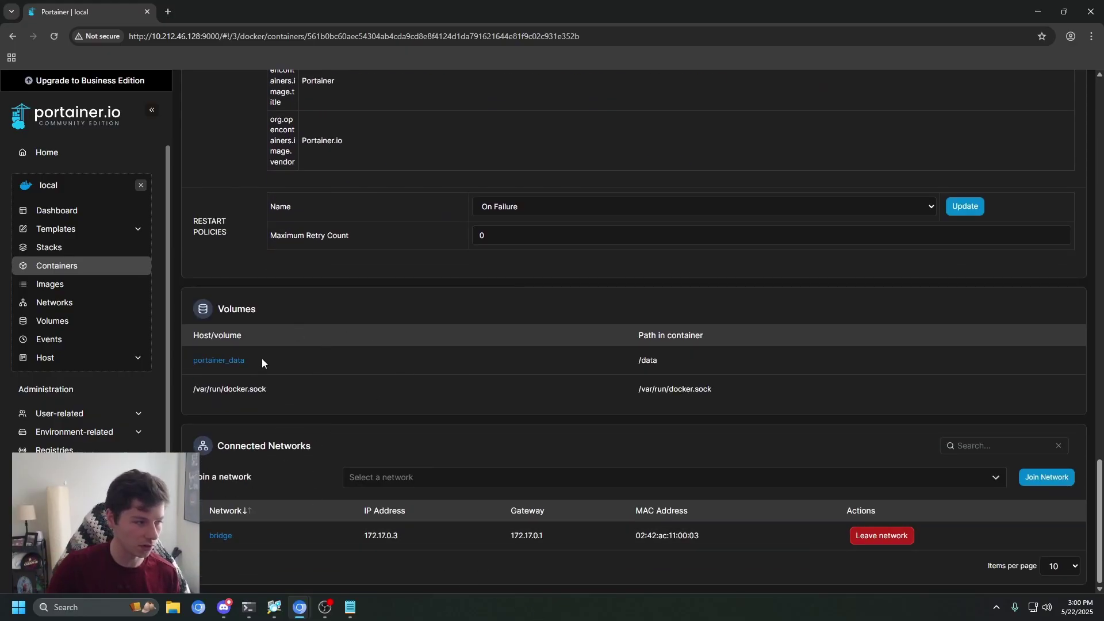
Return to the local environment's dashboard and reopen the portainer container's details from the container list
left_click(89, 214)
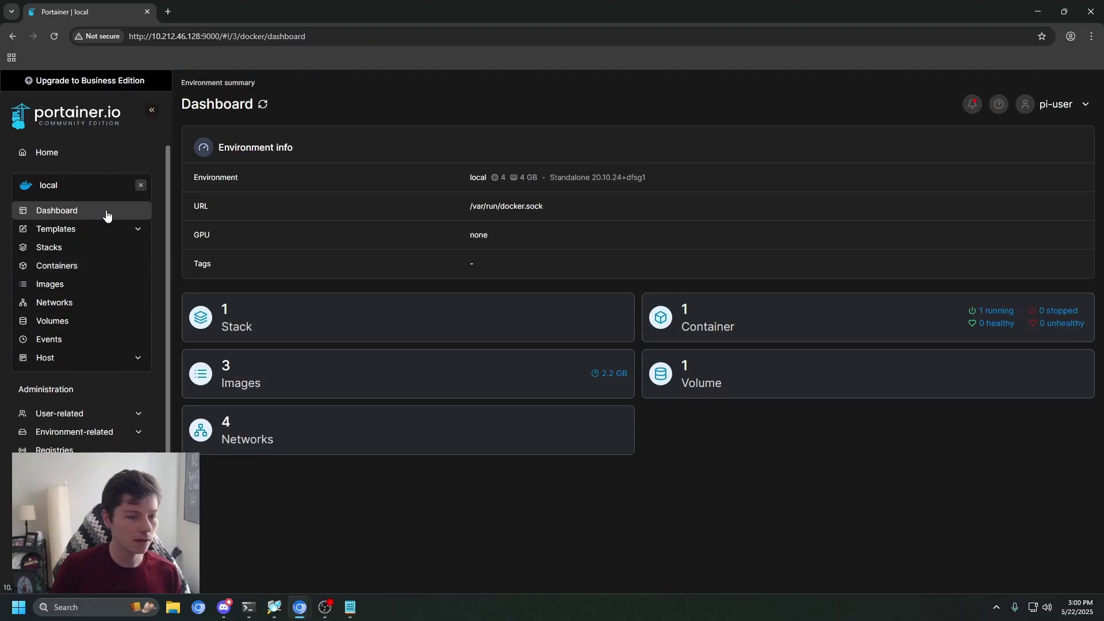
left_click(707, 324)
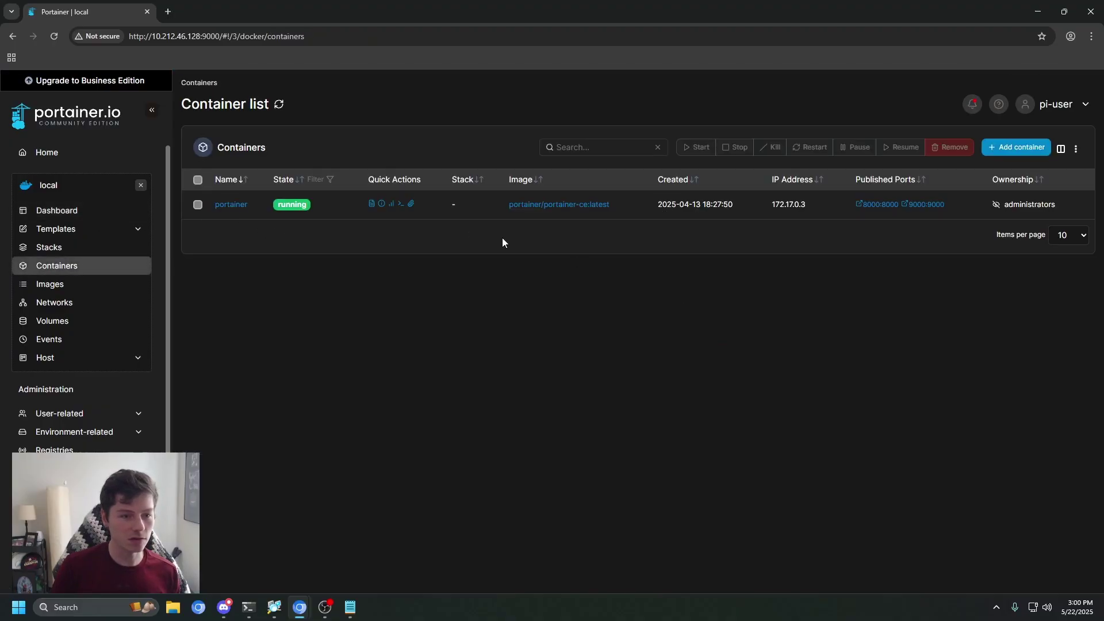
left_click(235, 205)
scroll(321, 361, "down", 1)
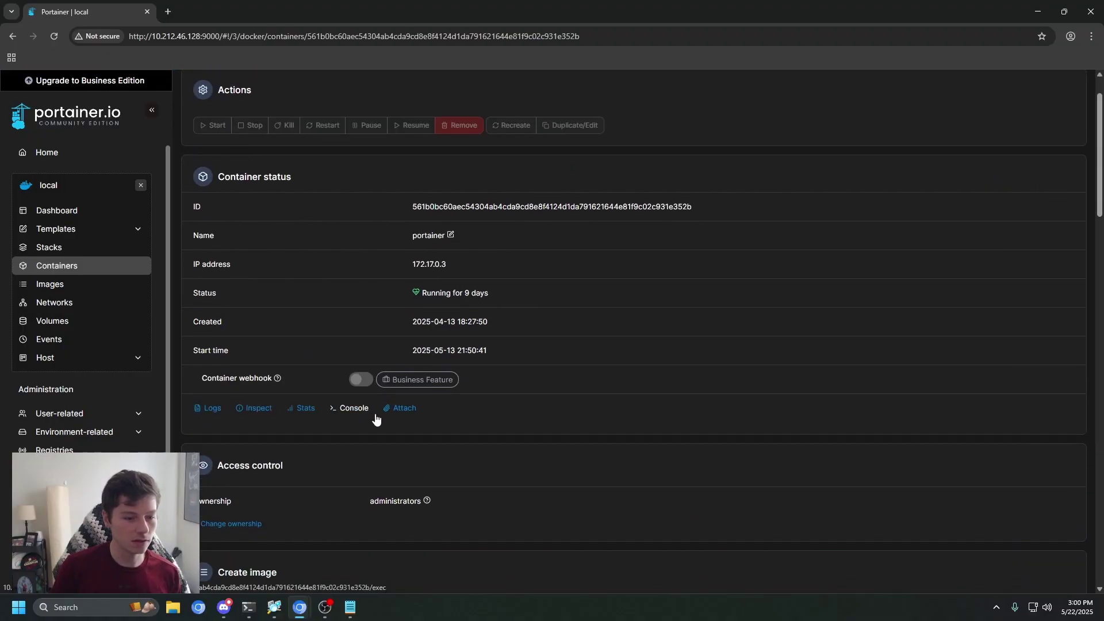
Open the portainer container's logs from its details page and read through older and latest entries
left_click(91, 270)
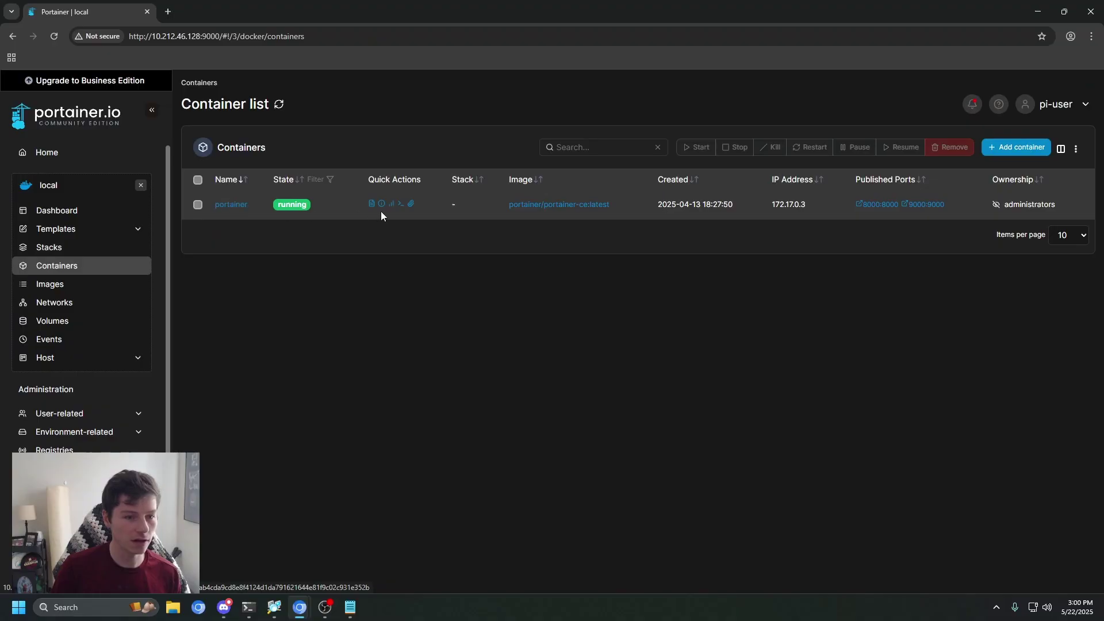
left_click(231, 205)
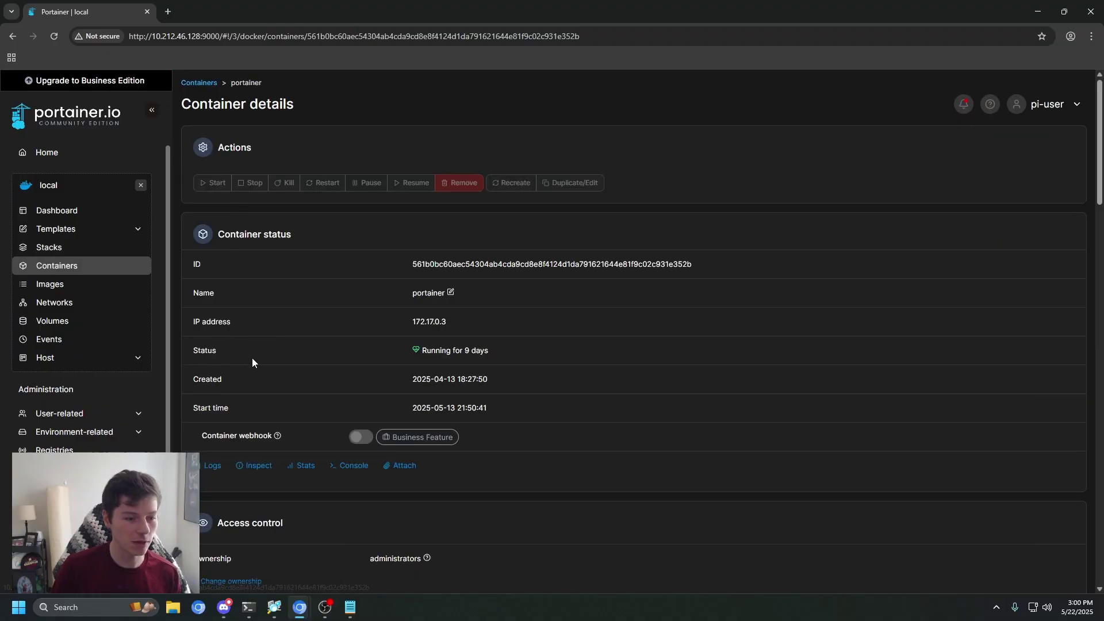
left_click(210, 467)
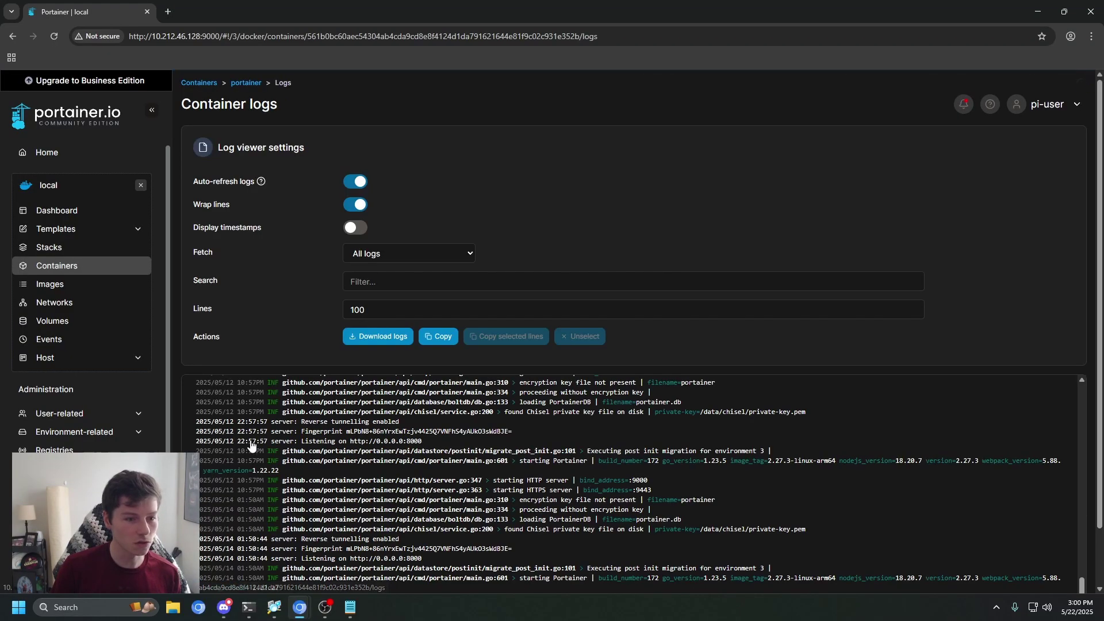
scroll(291, 414, "down", 1)
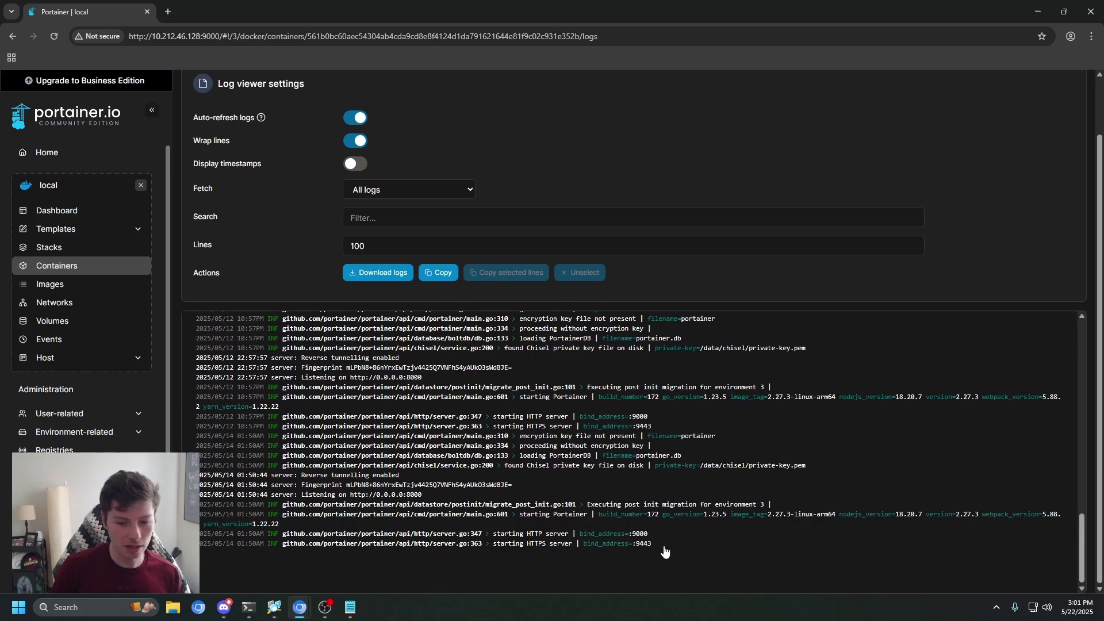
scroll(336, 495, "up", 3)
scroll(337, 495, "up", 10)
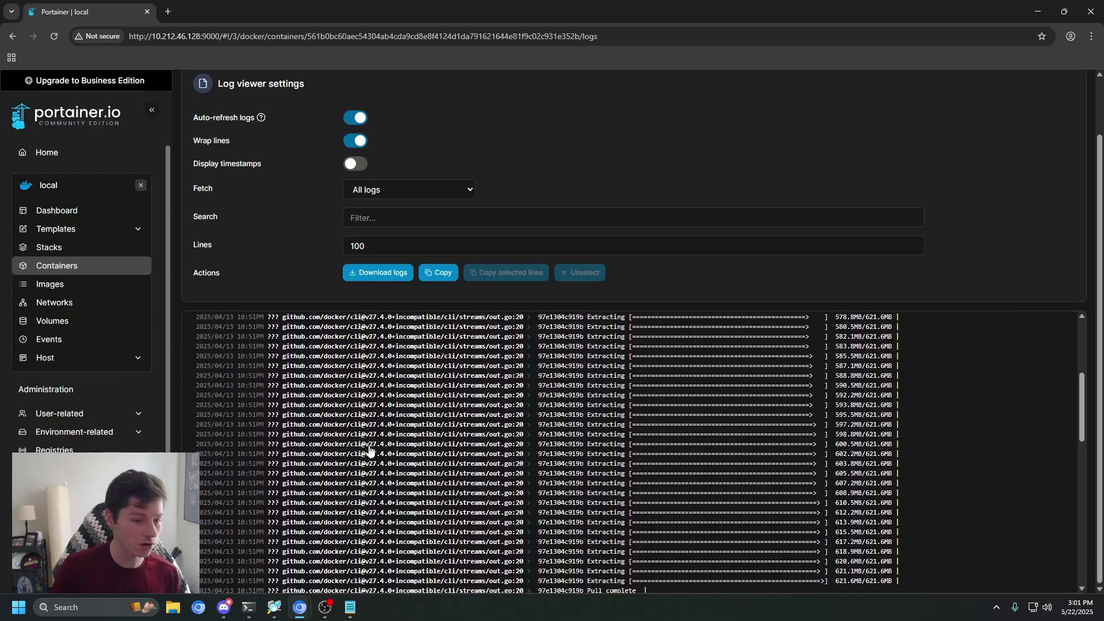
scroll(374, 466, "down", 10)
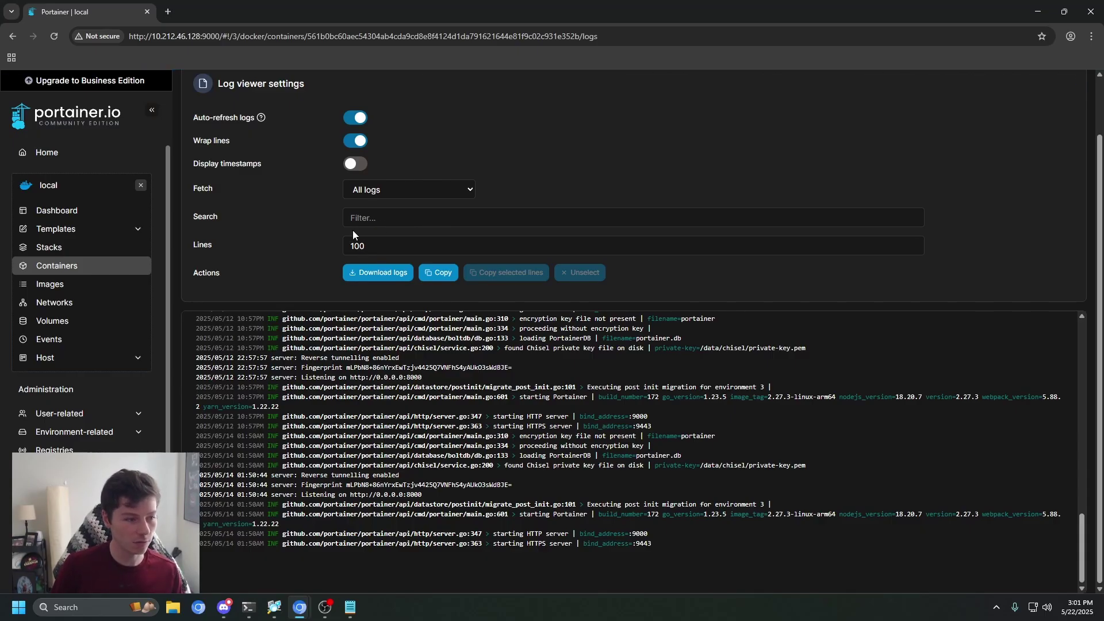
Set the log viewer to 10000 lines while auto-refresh is switched off, and re-enable auto-refresh
left_click(356, 122)
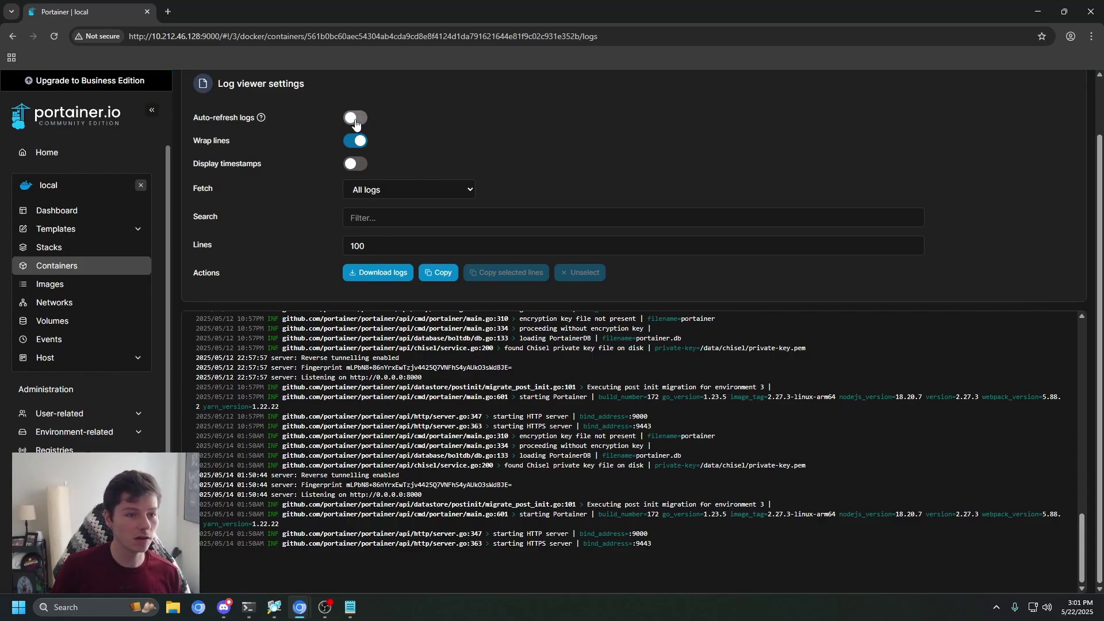
left_click(377, 246)
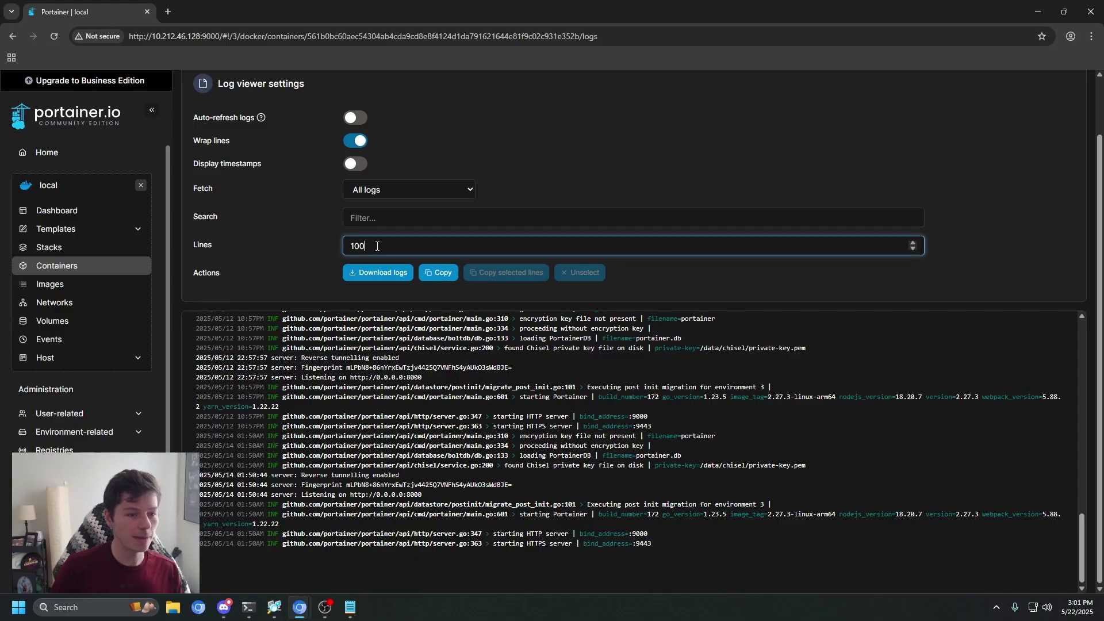
left_click(313, 250)
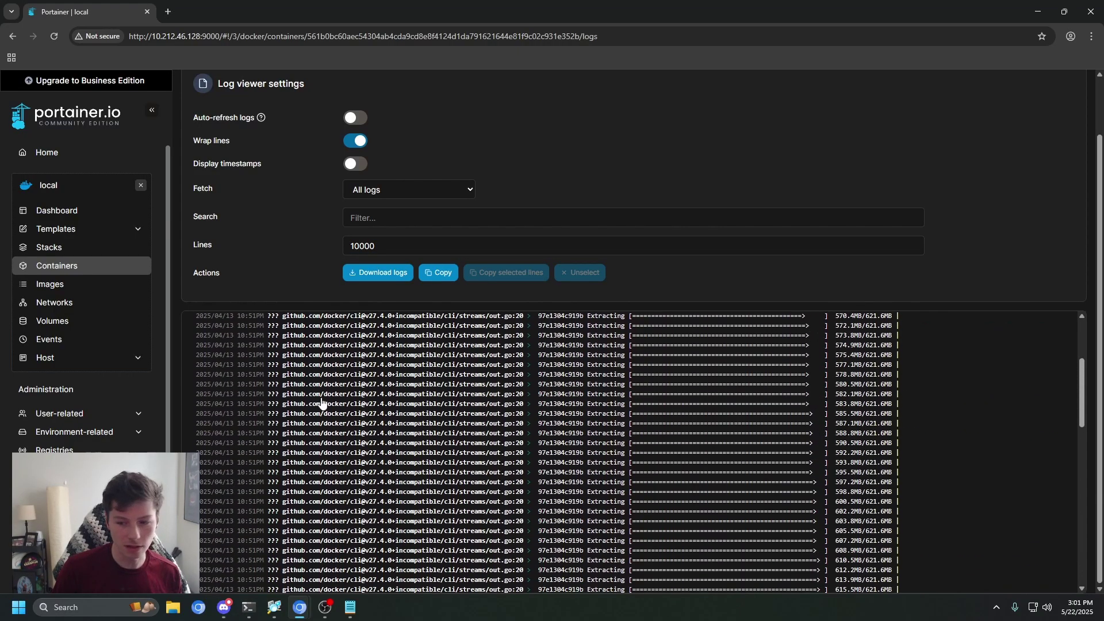
scroll(322, 403, "up", 5)
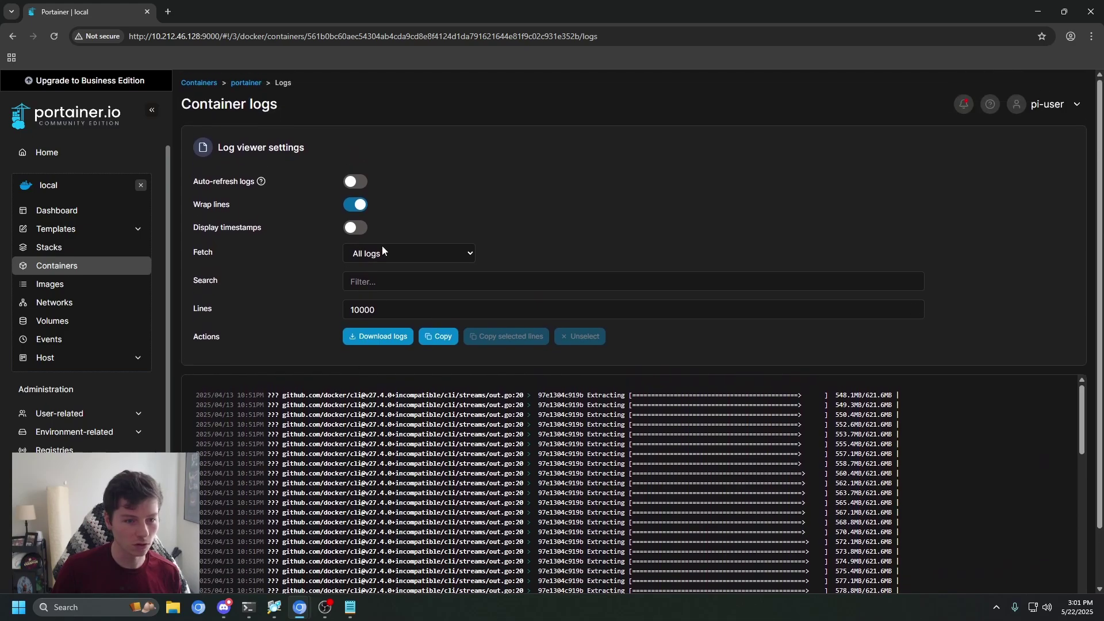
left_click(355, 181)
scroll(280, 260, "down", 1)
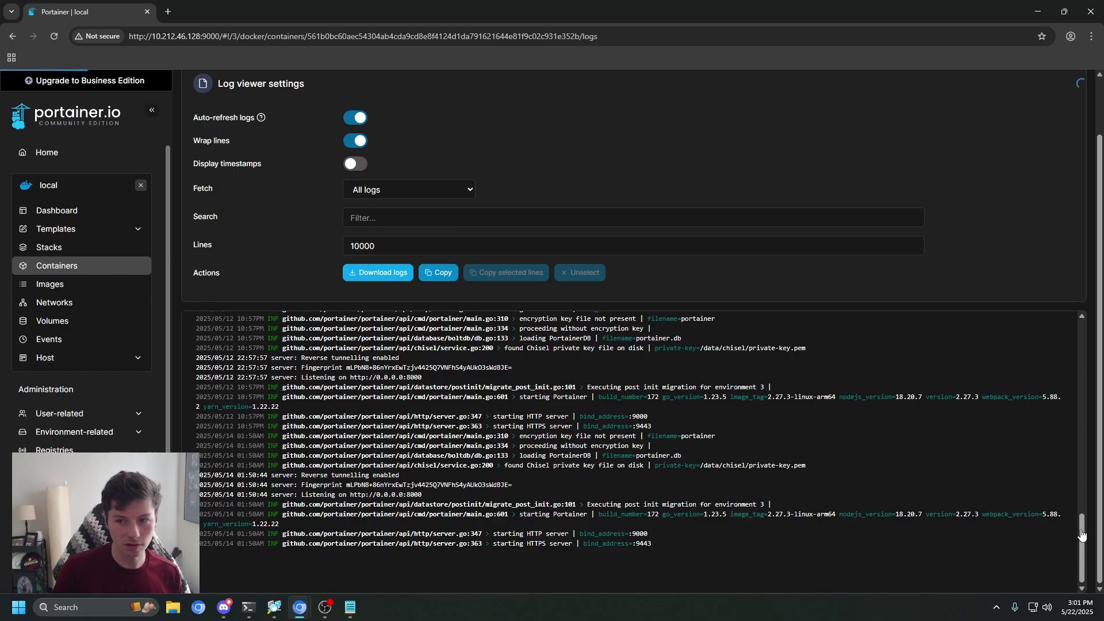
Set the number of lines in the portainer container's log viewer to 1001
left_click_drag(1082, 535, 1081, 325)
left_click(426, 249)
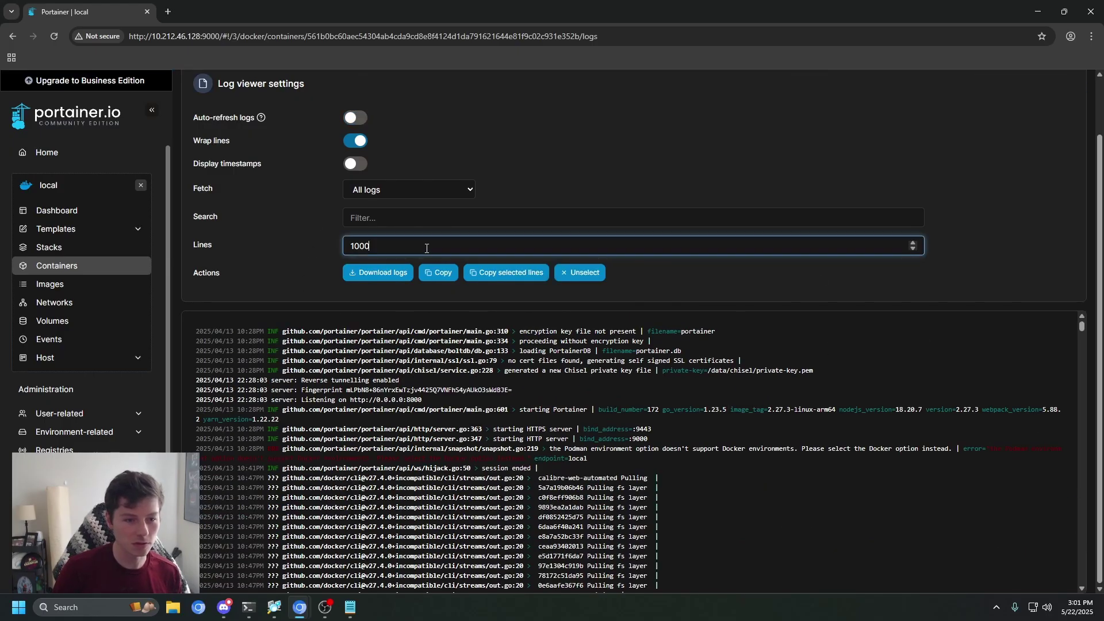
scroll(426, 249, "up", 2)
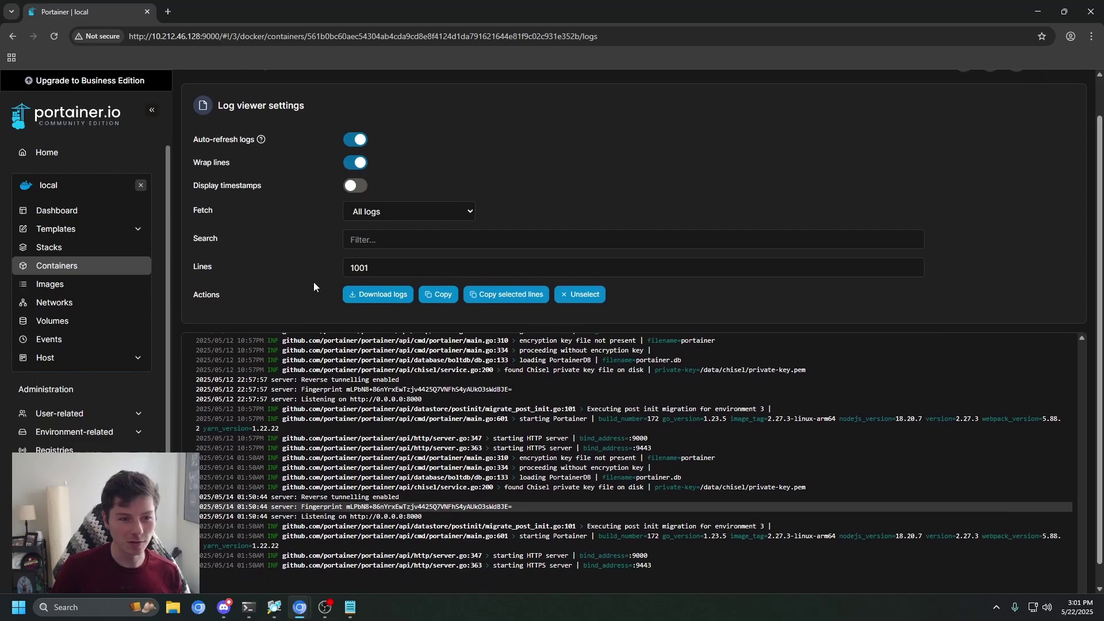
scroll(329, 294, "down", 1)
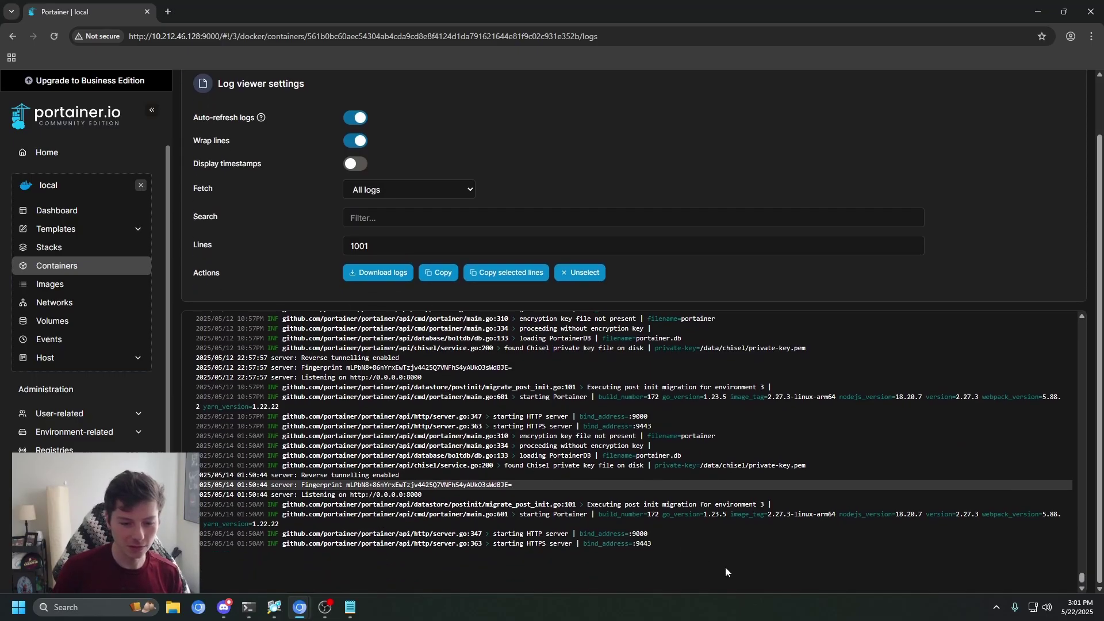
Read through the older and latest log entries and switch off the log viewer's auto-refresh
scroll(1052, 550, "up", 15)
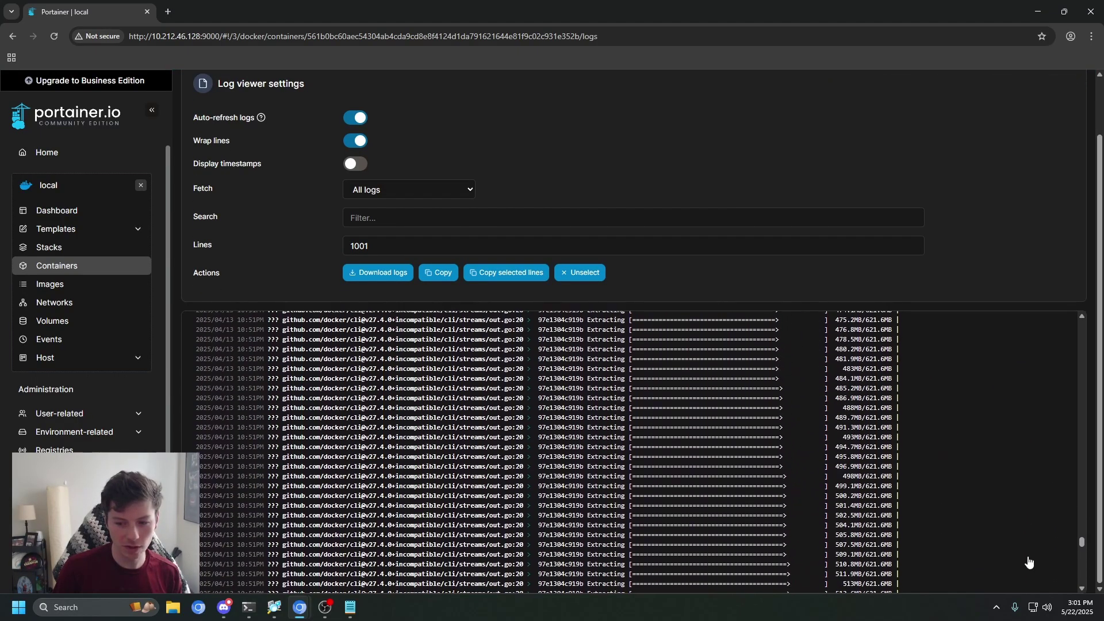
scroll(1023, 558, "down", 5)
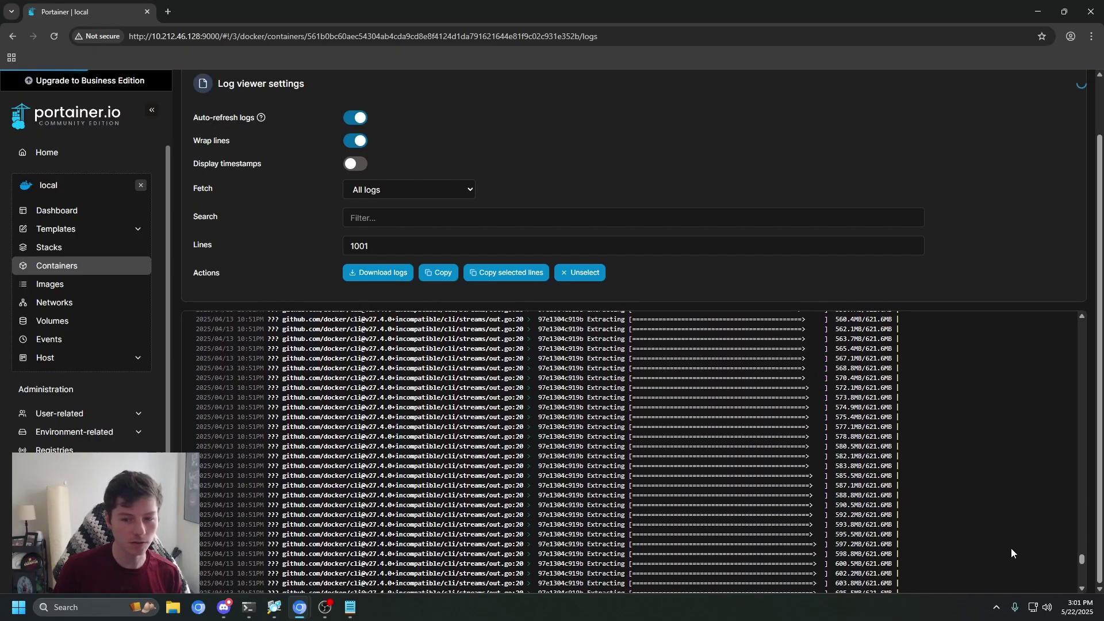
scroll(1011, 548, "down", 5)
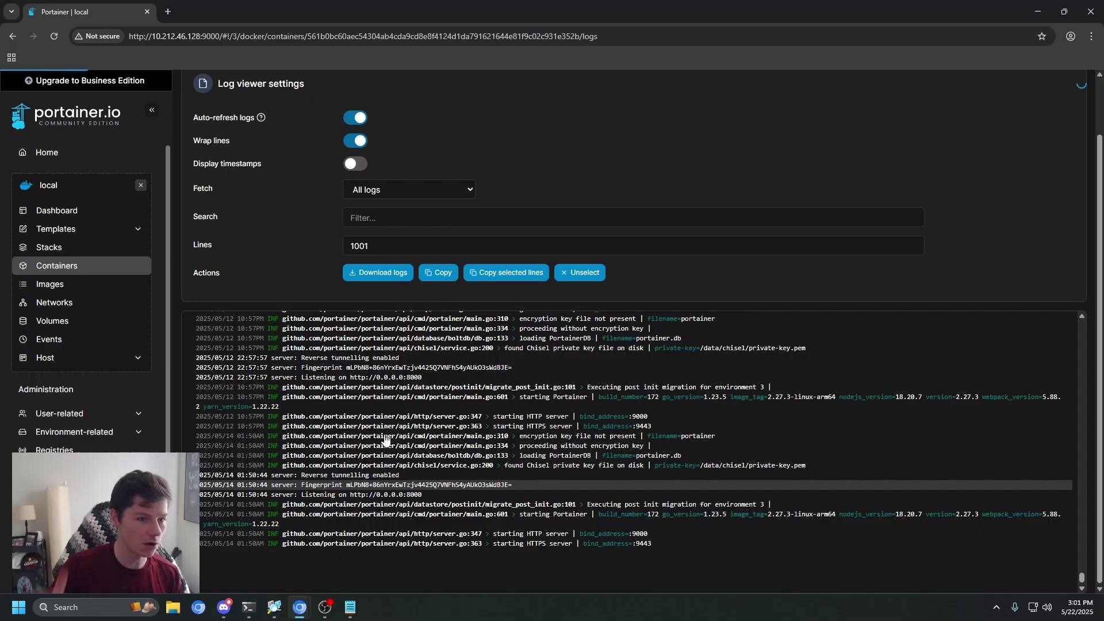
left_click(358, 119)
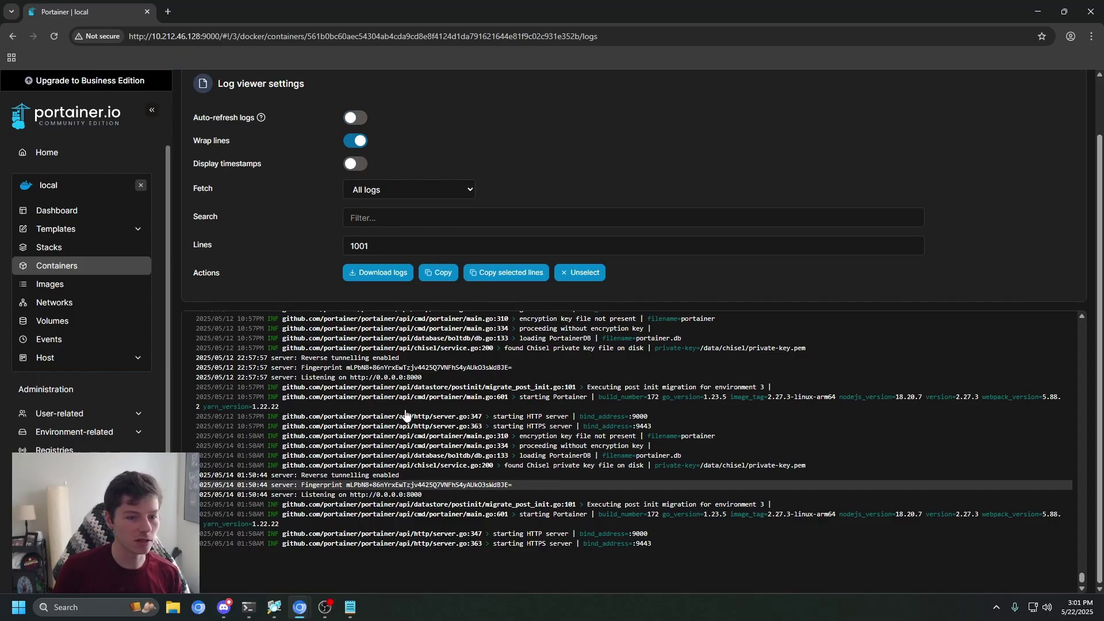
scroll(402, 415, "up", 4)
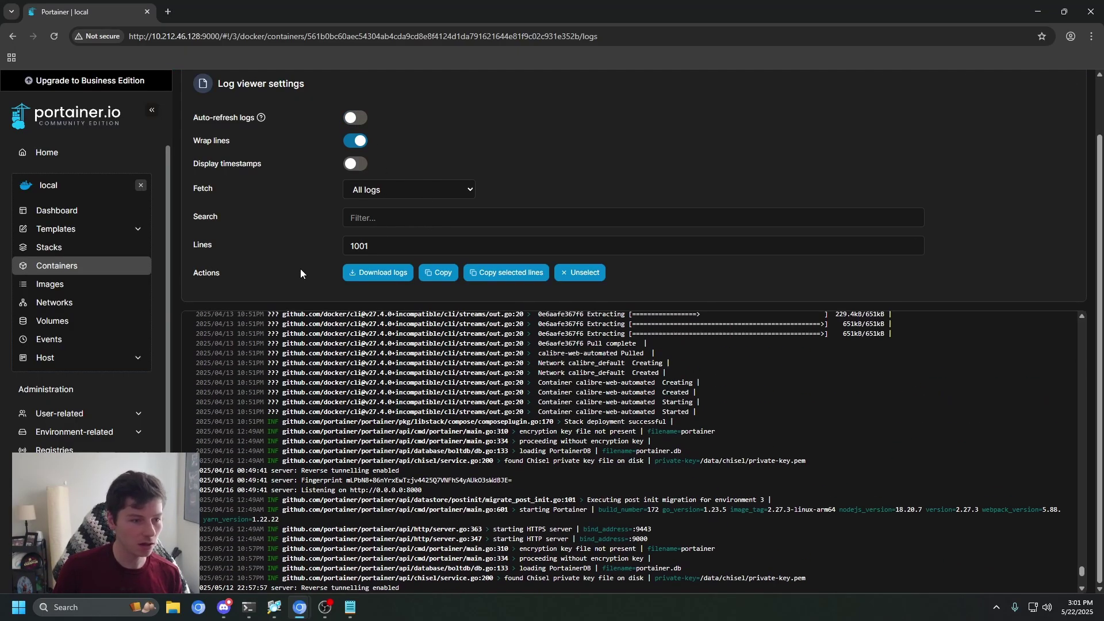
Open the portainer container's inspect view from the container list and examine its environment, exposed ports, labels and host configuration
left_click(100, 273)
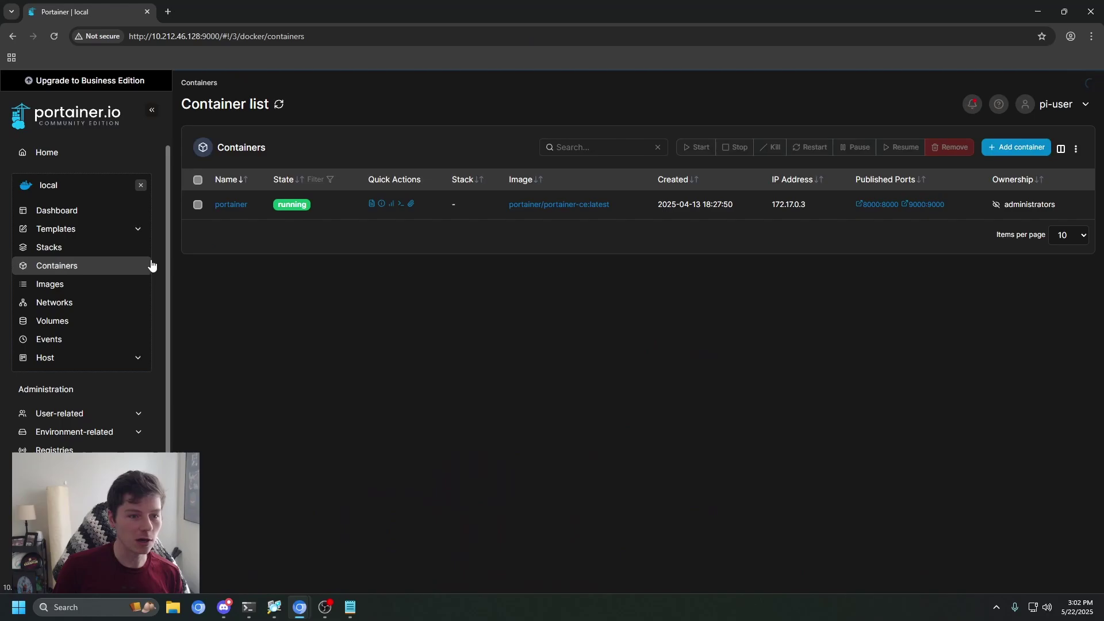
left_click(382, 204)
scroll(381, 289, "down", 3)
scroll(381, 289, "up", 3)
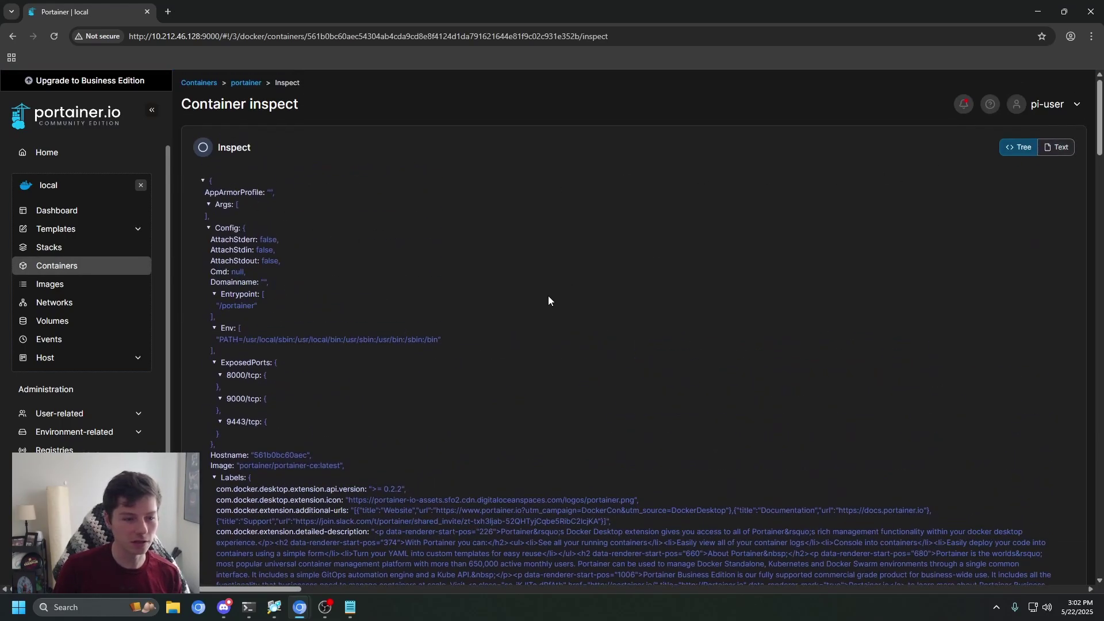
scroll(548, 295, "down", 15)
scroll(342, 292, "down", 12)
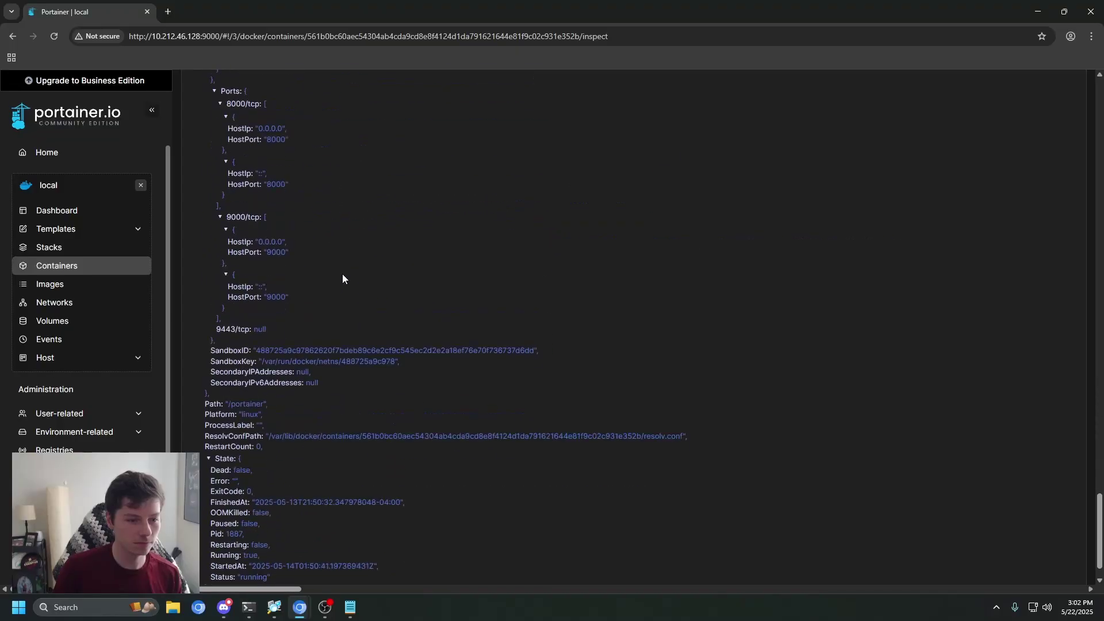
scroll(347, 266, "up", 5)
scroll(347, 266, "up", 15)
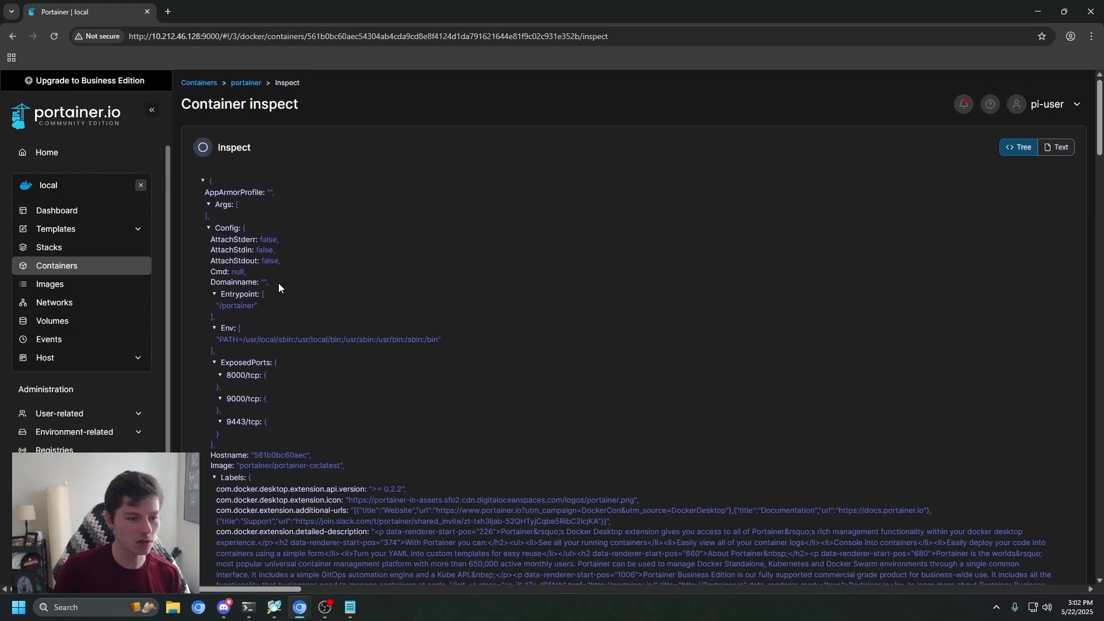
scroll(279, 287, "down", 5)
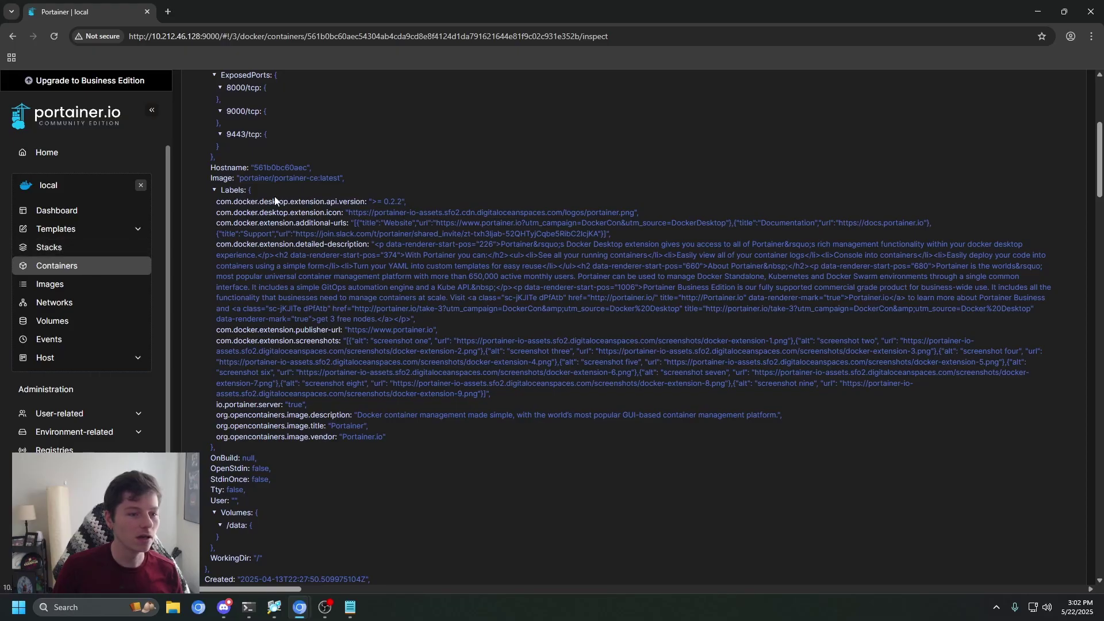
scroll(240, 207, "up", 5)
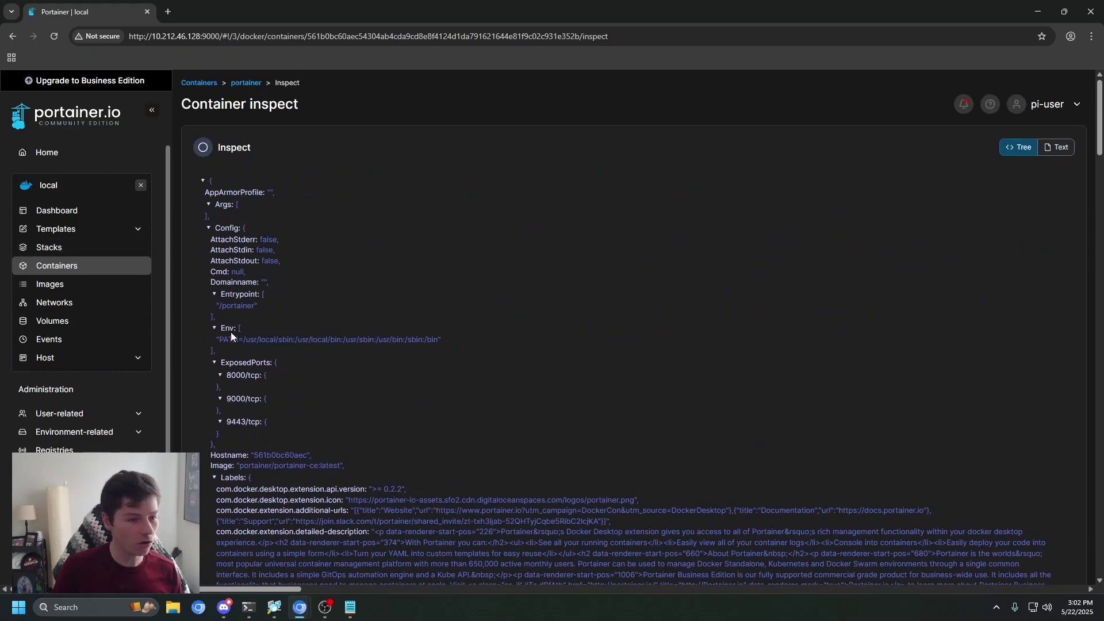
scroll(253, 264, "down", 20)
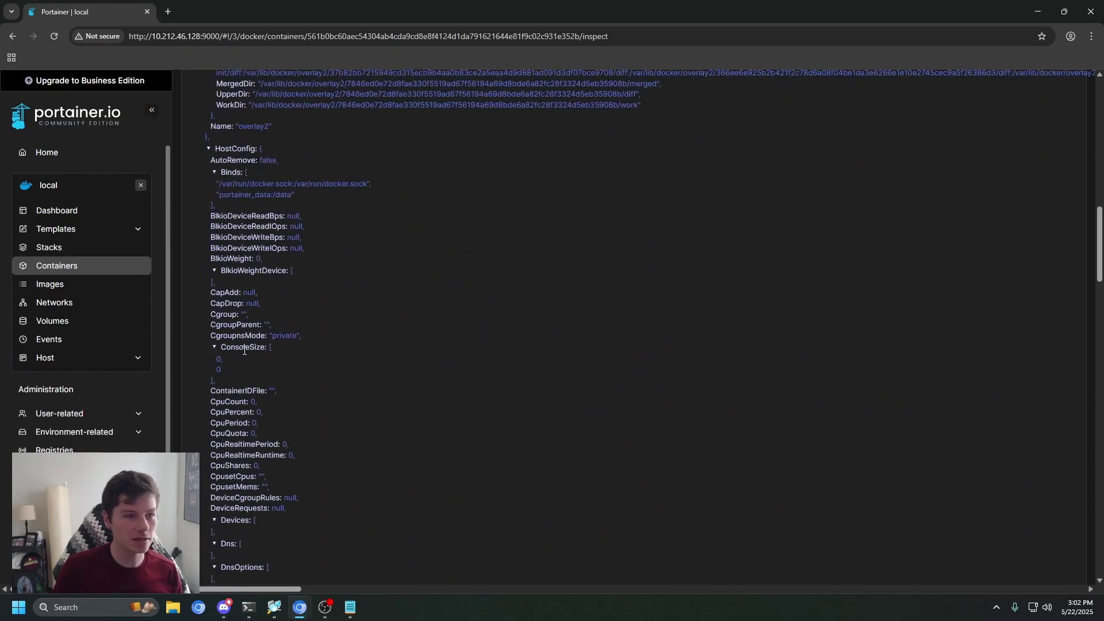
Open the portainer container's statistics from the container list and examine its memory, CPU, network and I/O usage and running processes
left_click(101, 271)
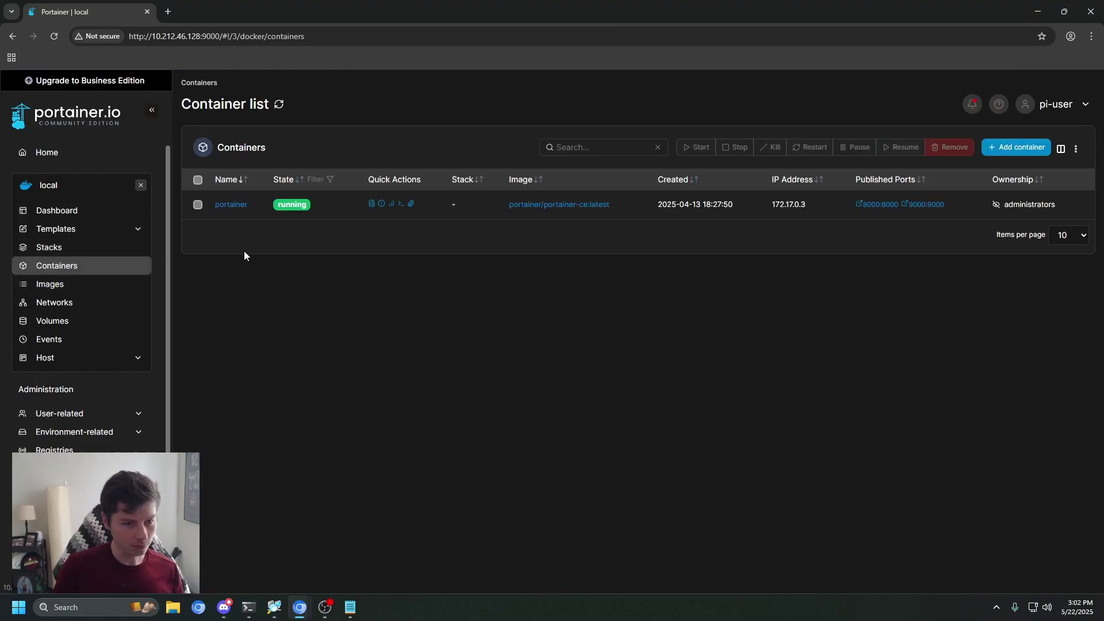
left_click(391, 207)
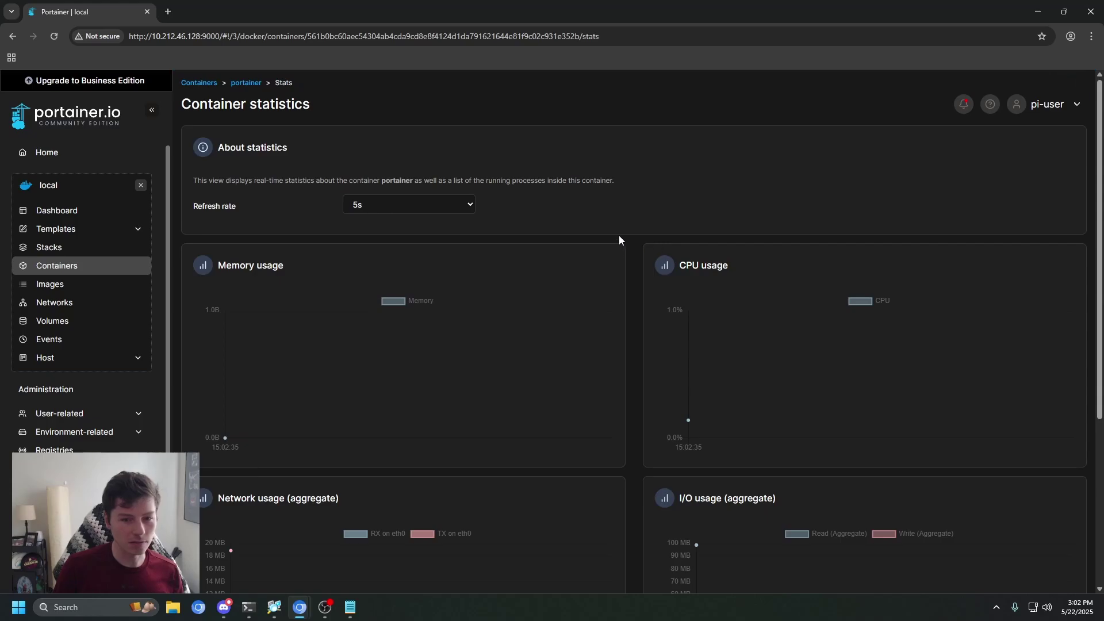
scroll(620, 237, "down", 1)
scroll(621, 241, "down", 2)
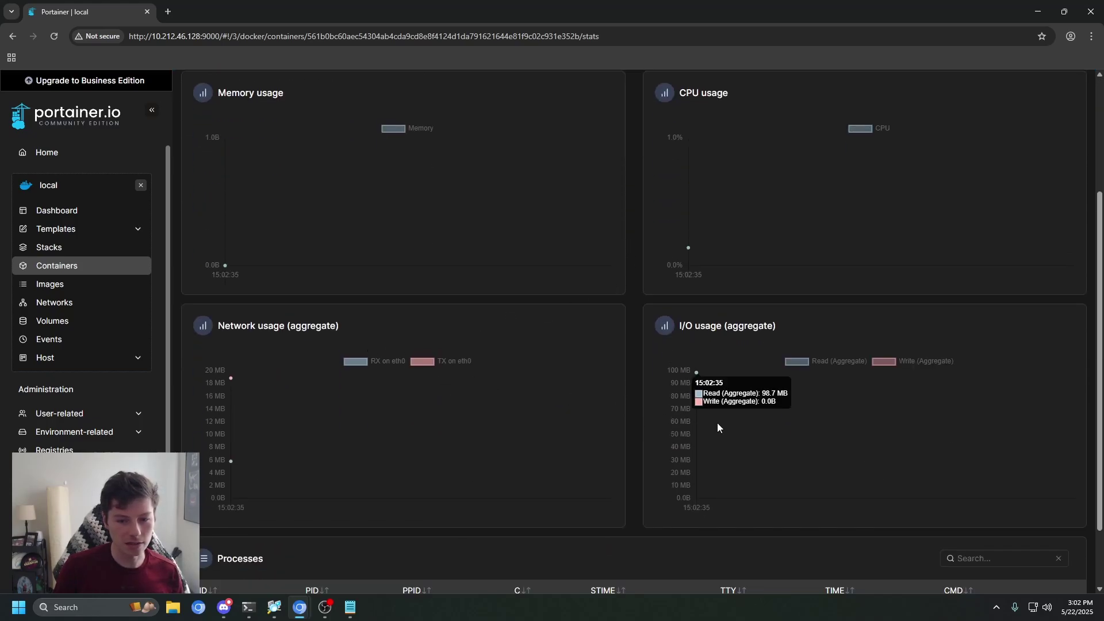
scroll(713, 414, "up", 3)
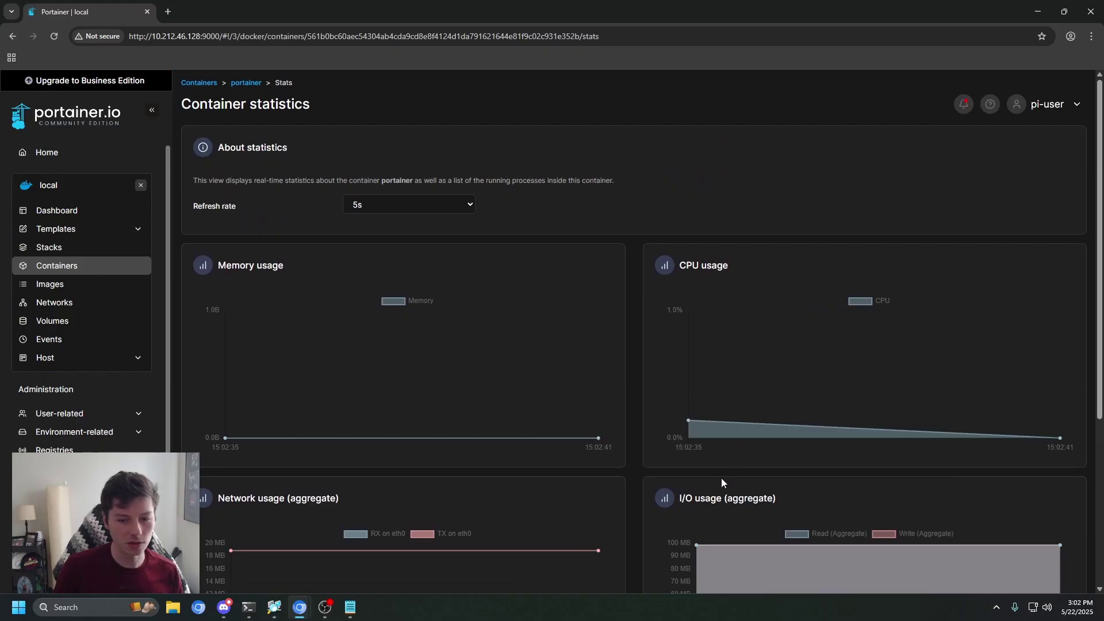
scroll(723, 482, "down", 4)
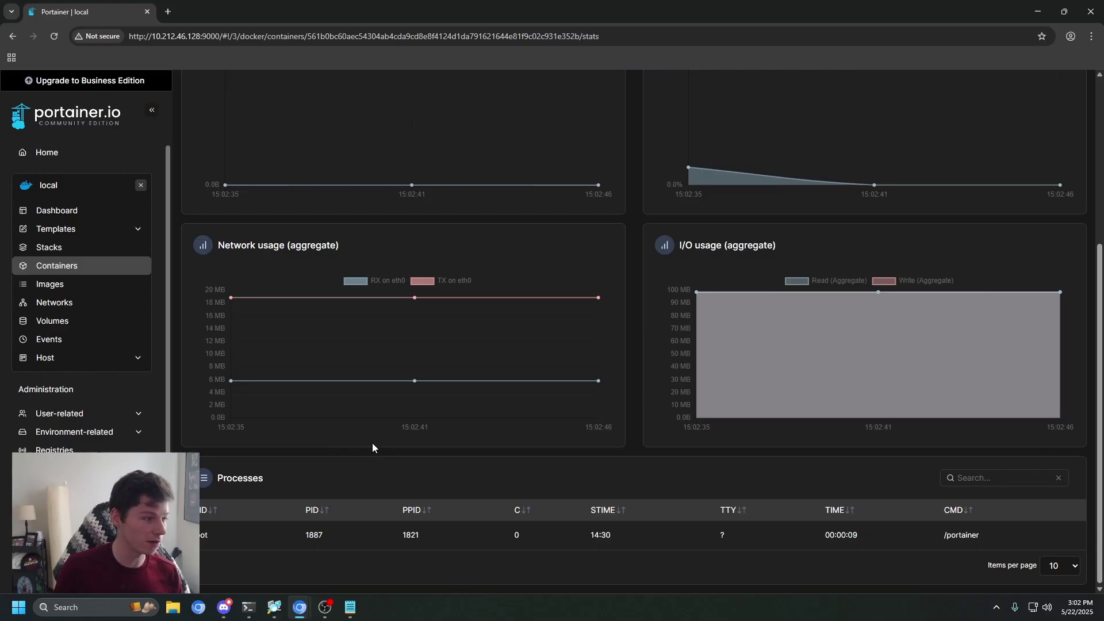
mouse_move(369, 426)
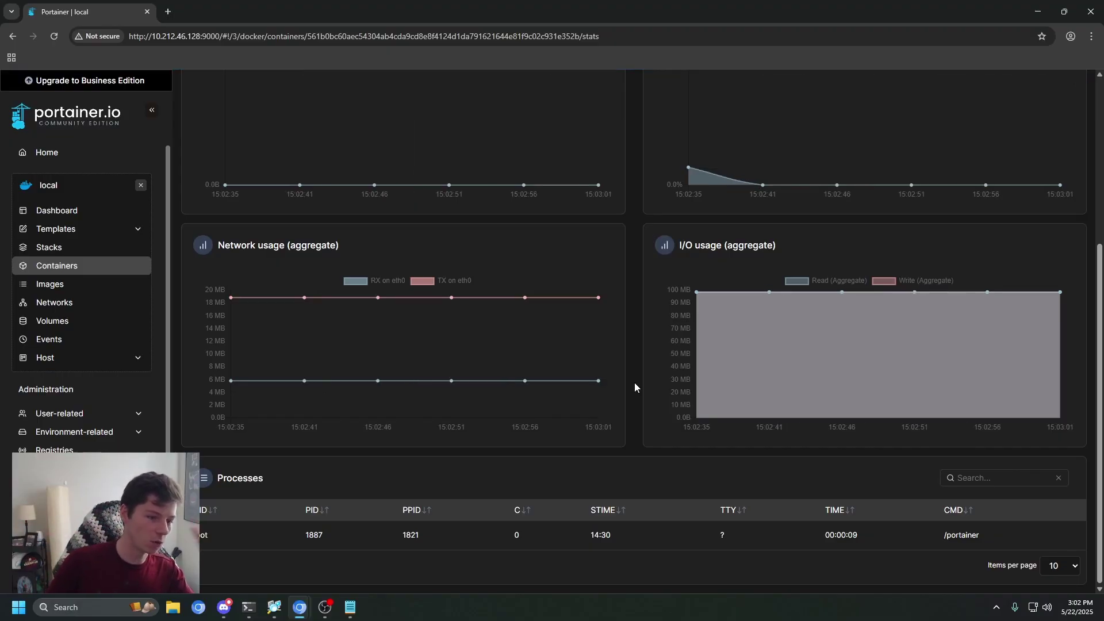
scroll(679, 344, "up", 5)
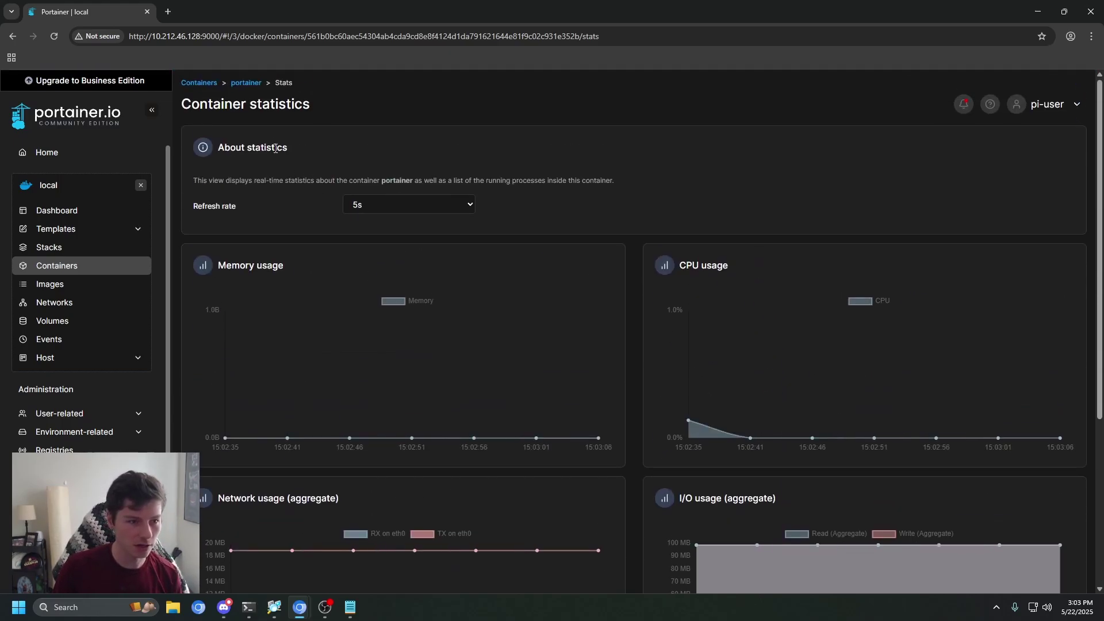
Try to connect to the portainer container's console using /bin/bash, then disconnect and return to the container's details
left_click(199, 83)
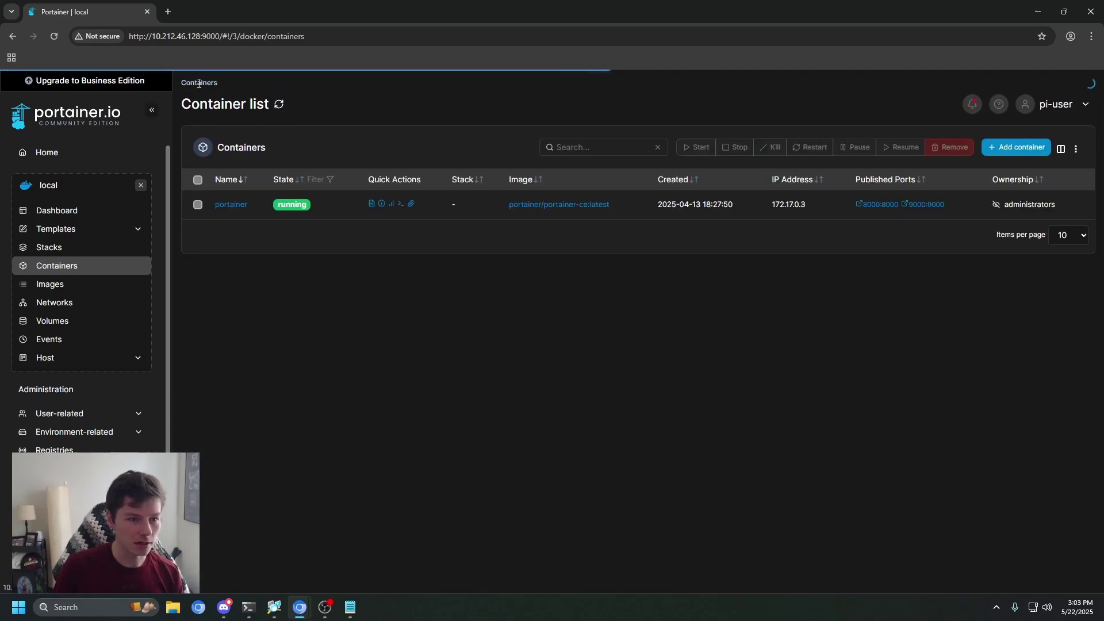
left_click(403, 211)
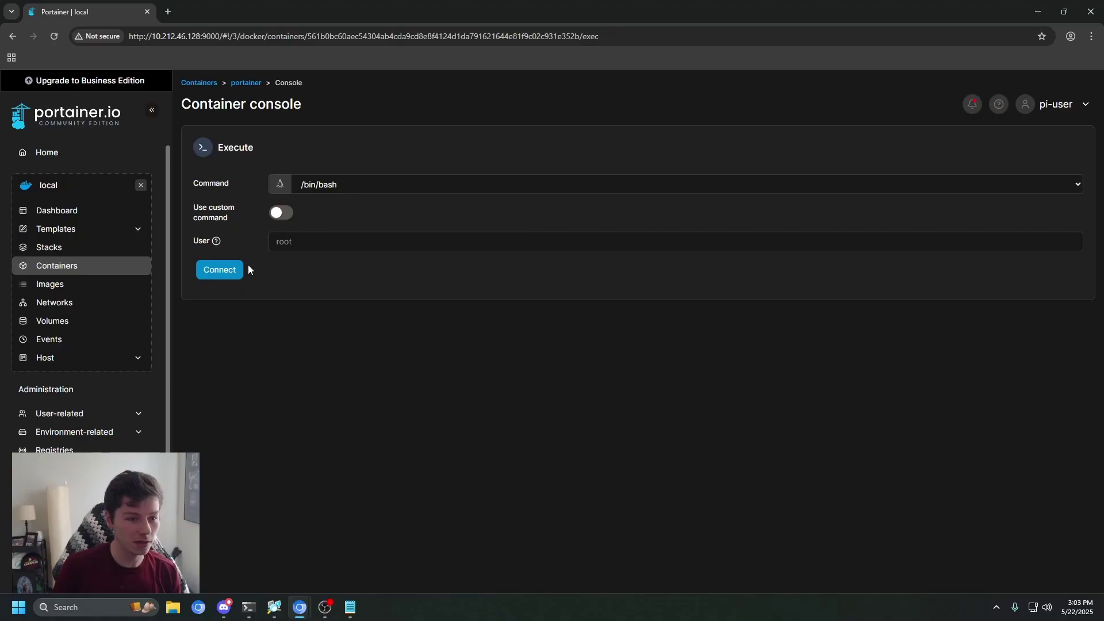
left_click(229, 271)
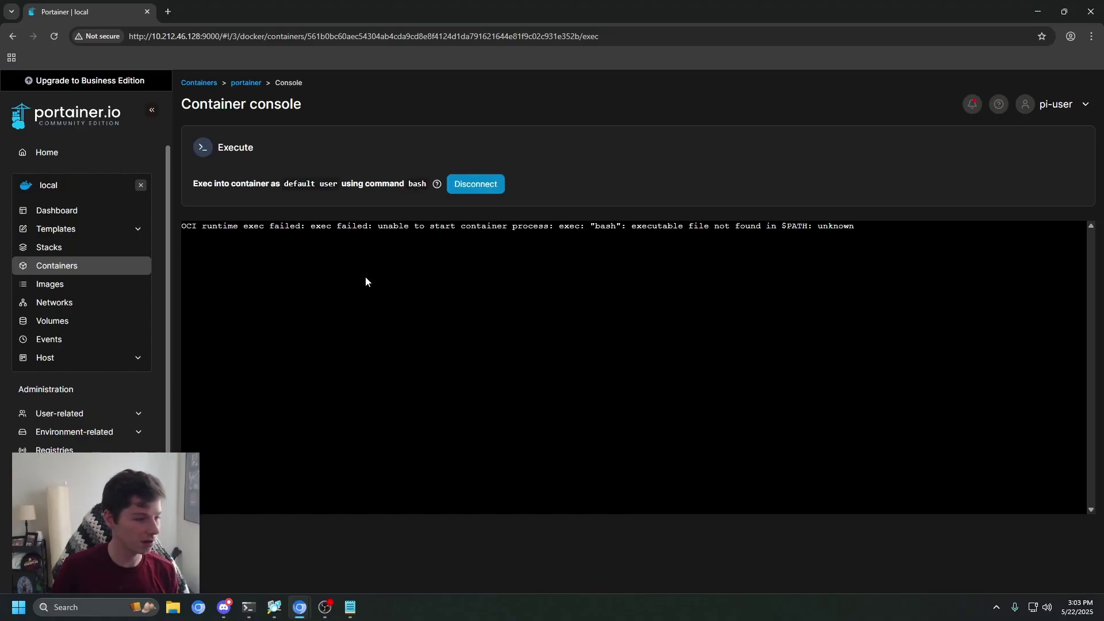
left_click(479, 190)
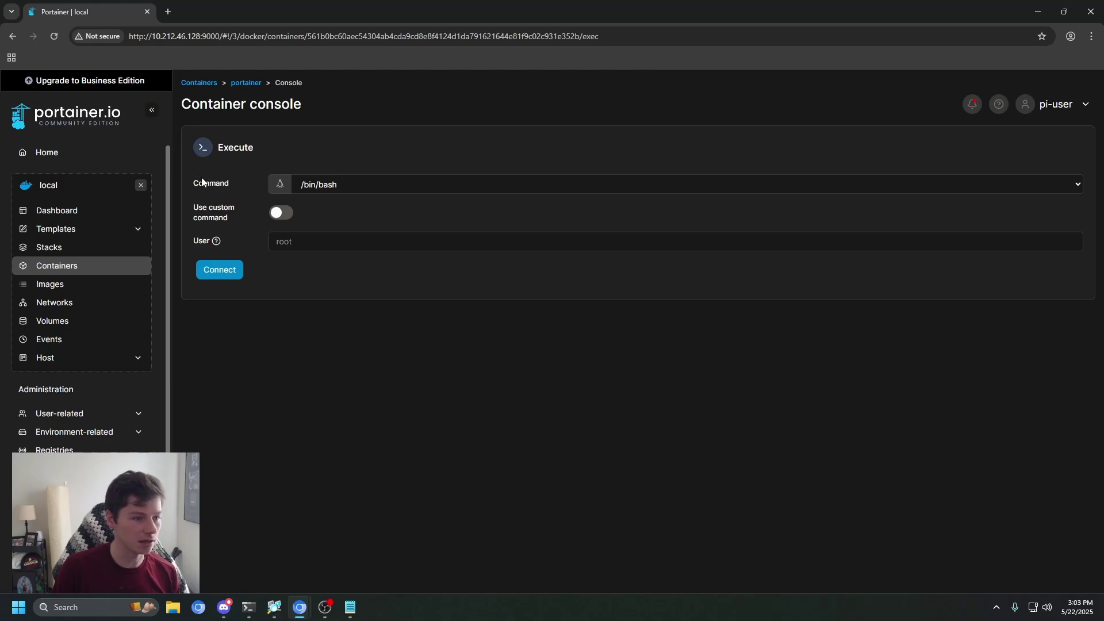
left_click(246, 84)
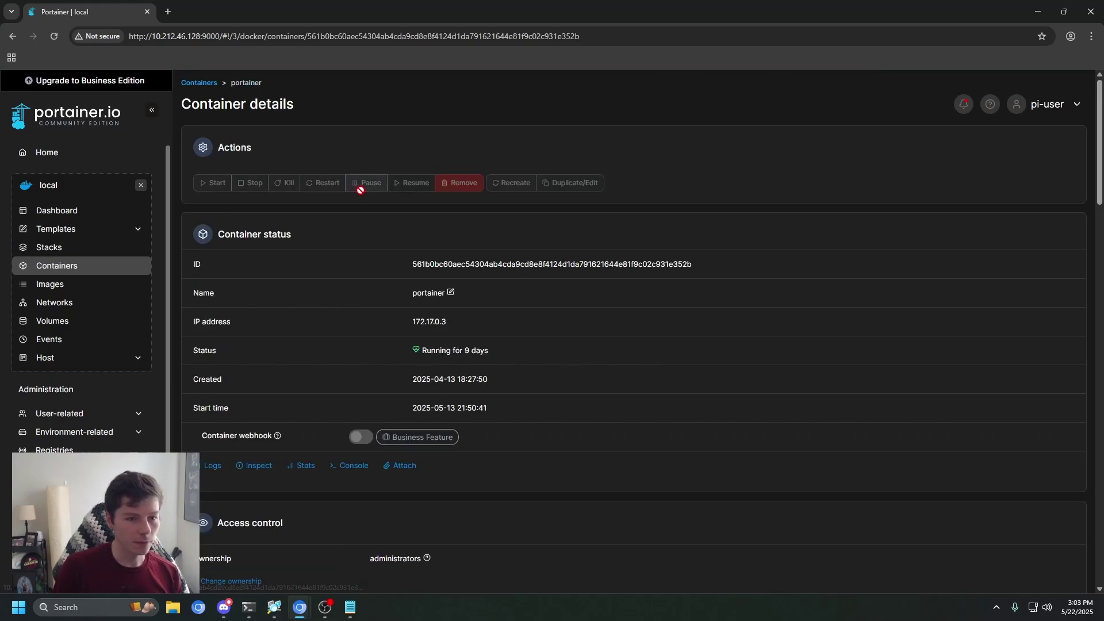
View the portainer container's attach console from the container list, and return to the list
left_click(206, 84)
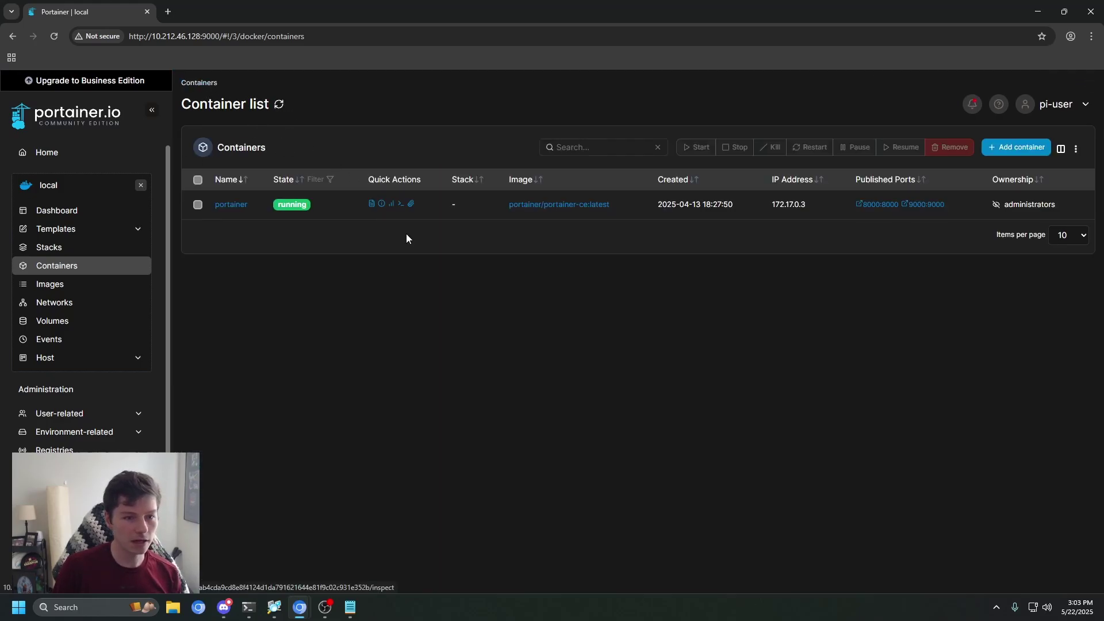
left_click(412, 205)
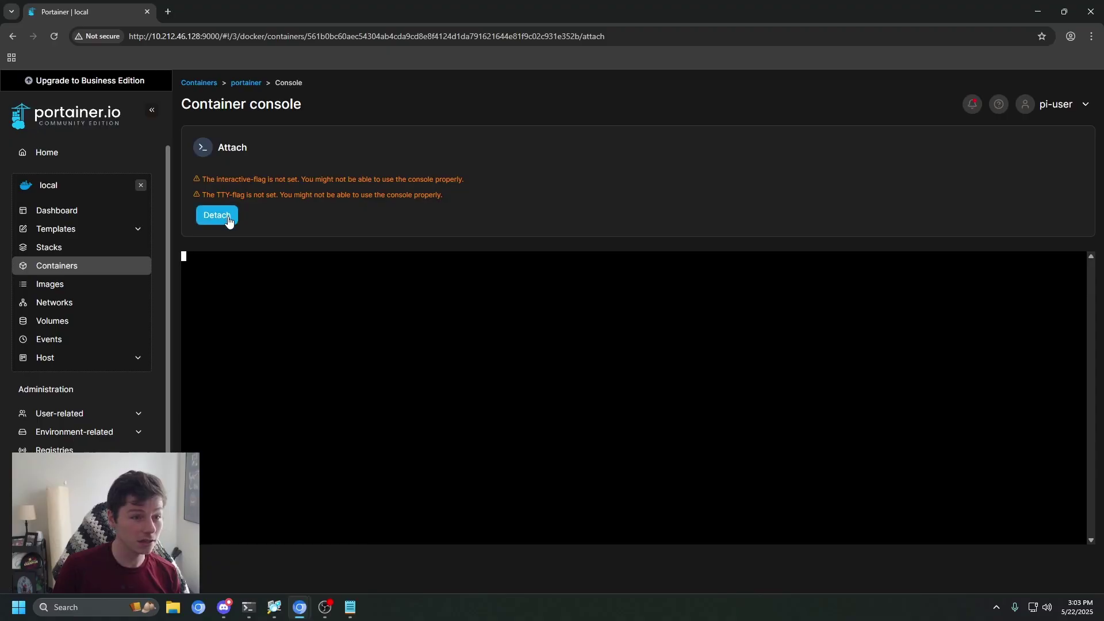
left_click(241, 84)
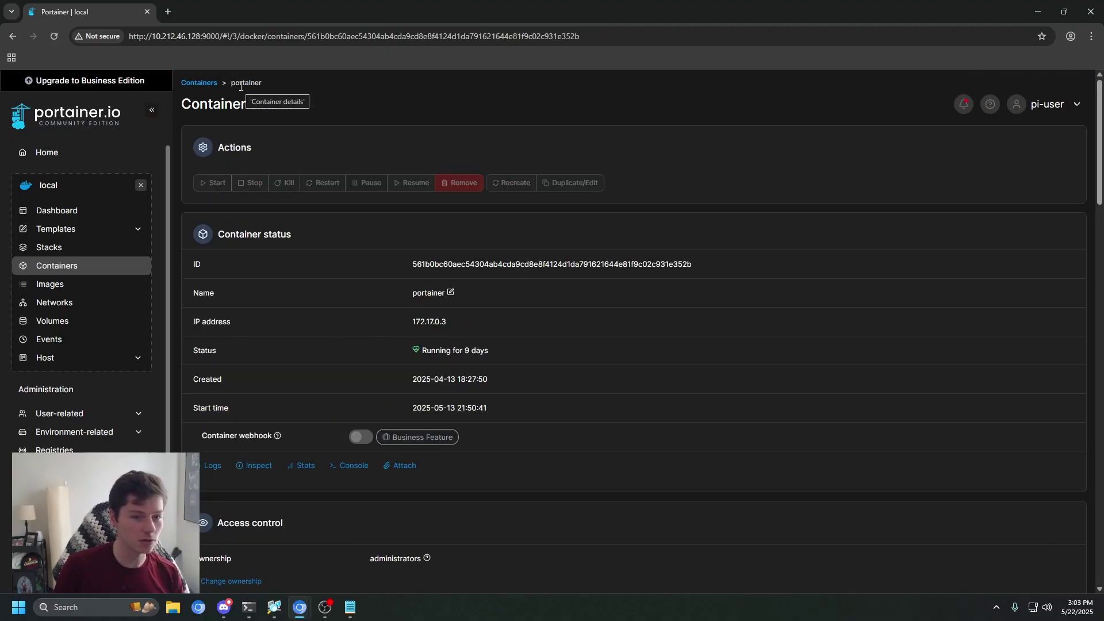
left_click(201, 83)
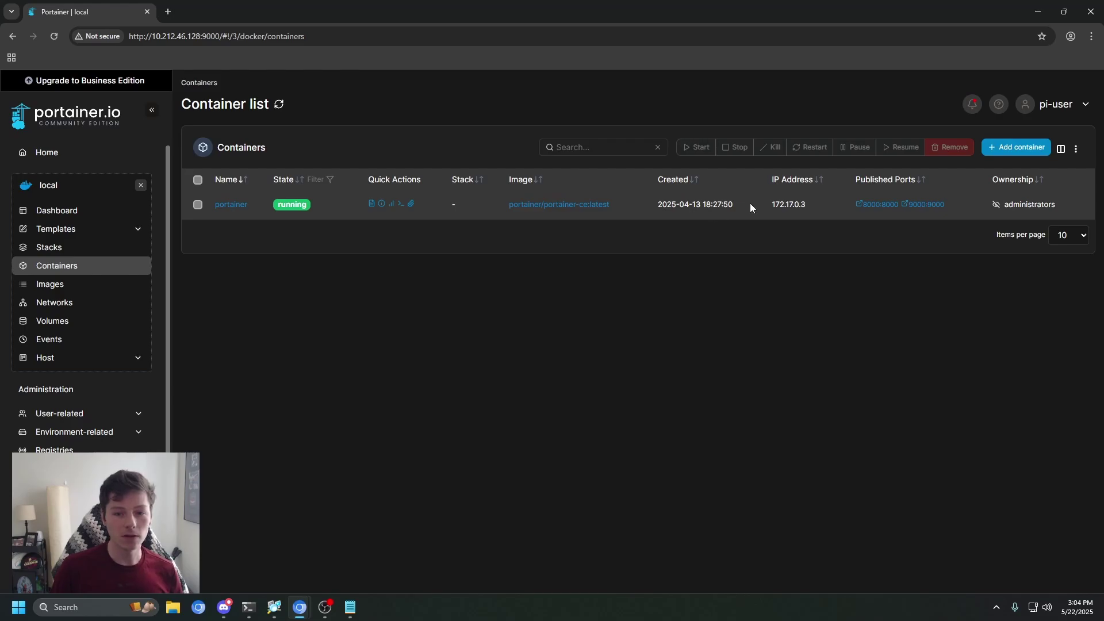
left_click(801, 210)
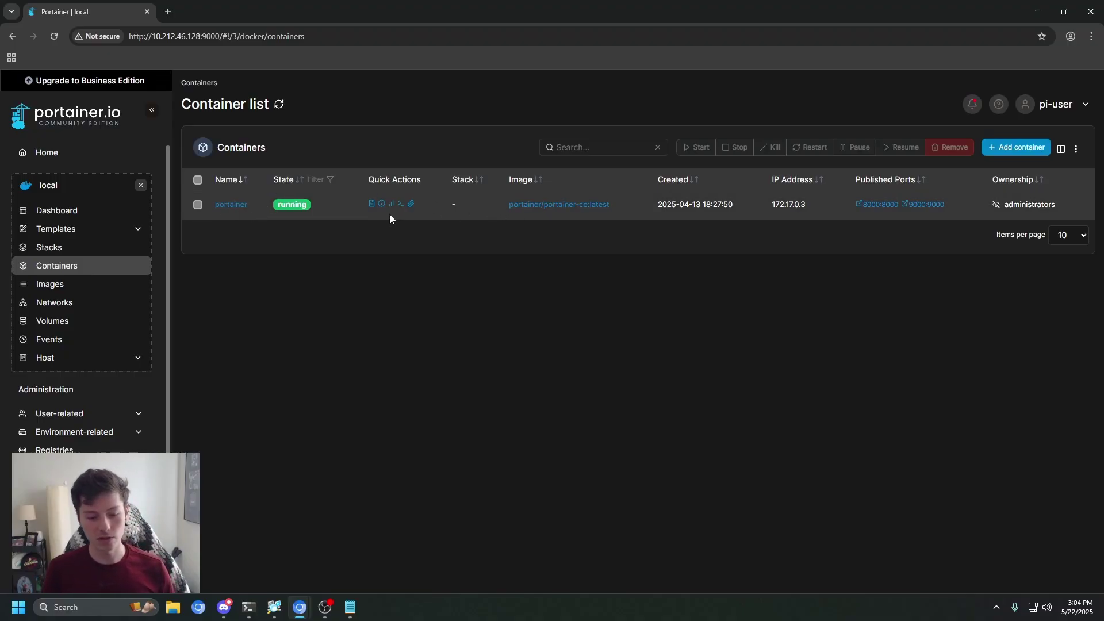
Open the application templates list and browse the available templates
left_click(73, 237)
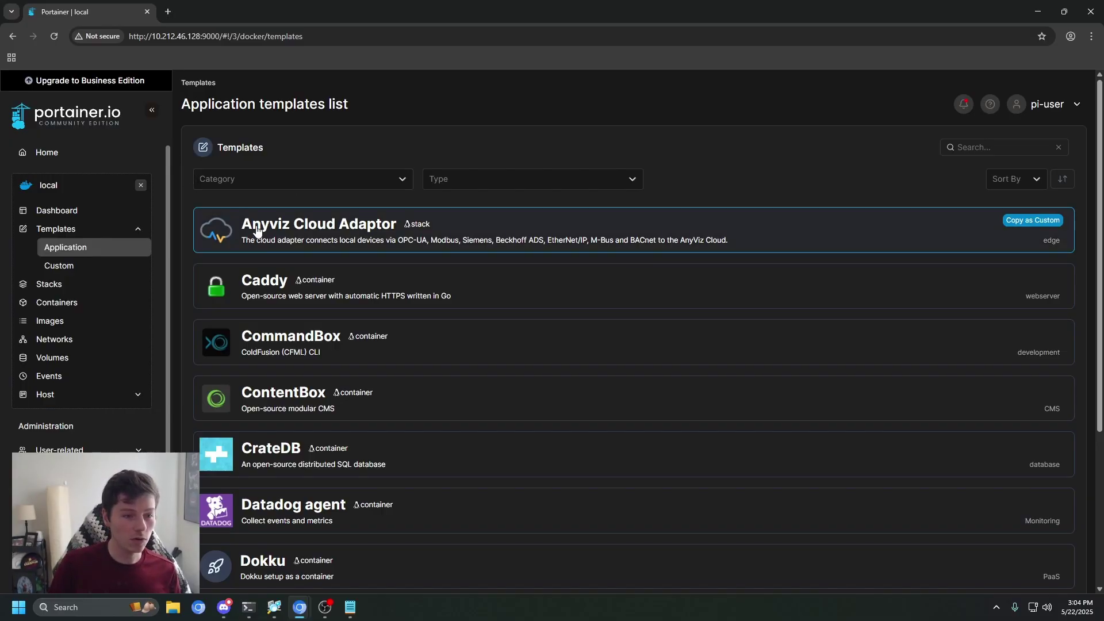
scroll(408, 222, "down", 1)
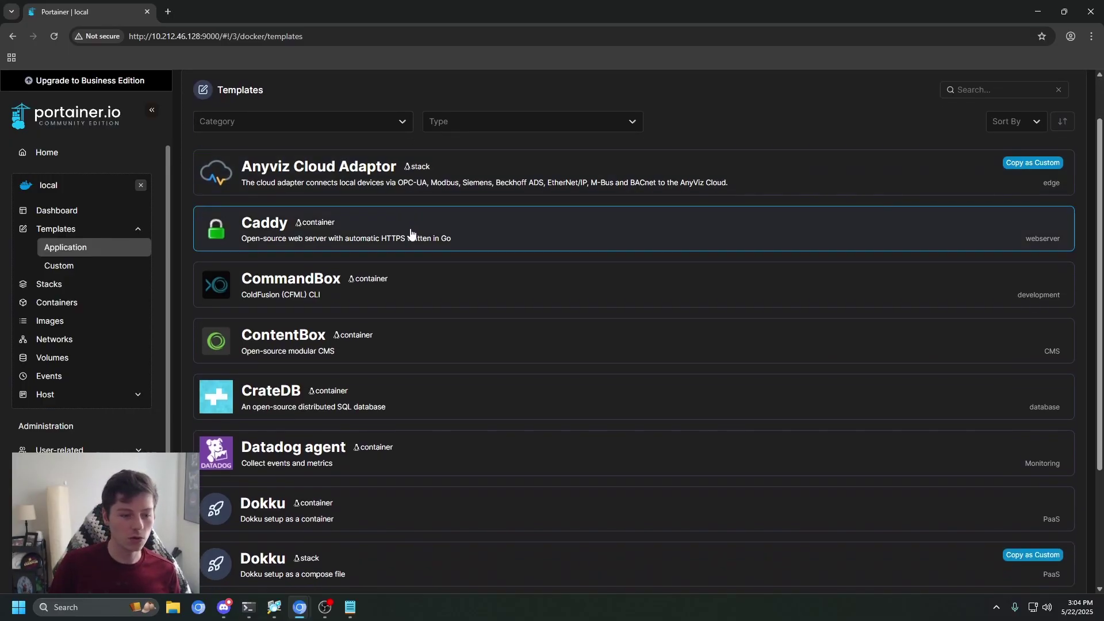
scroll(409, 234, "down", 3)
scroll(408, 236, "up", 4)
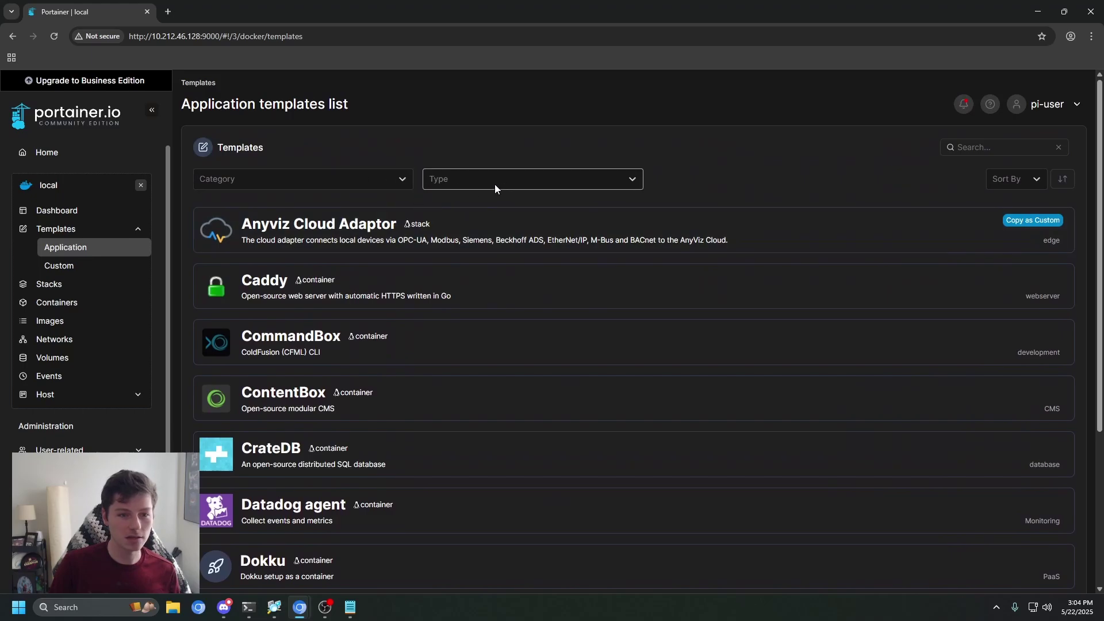
Show 100 items per page in the application templates list
scroll(726, 407, "down", 4)
left_click(927, 564)
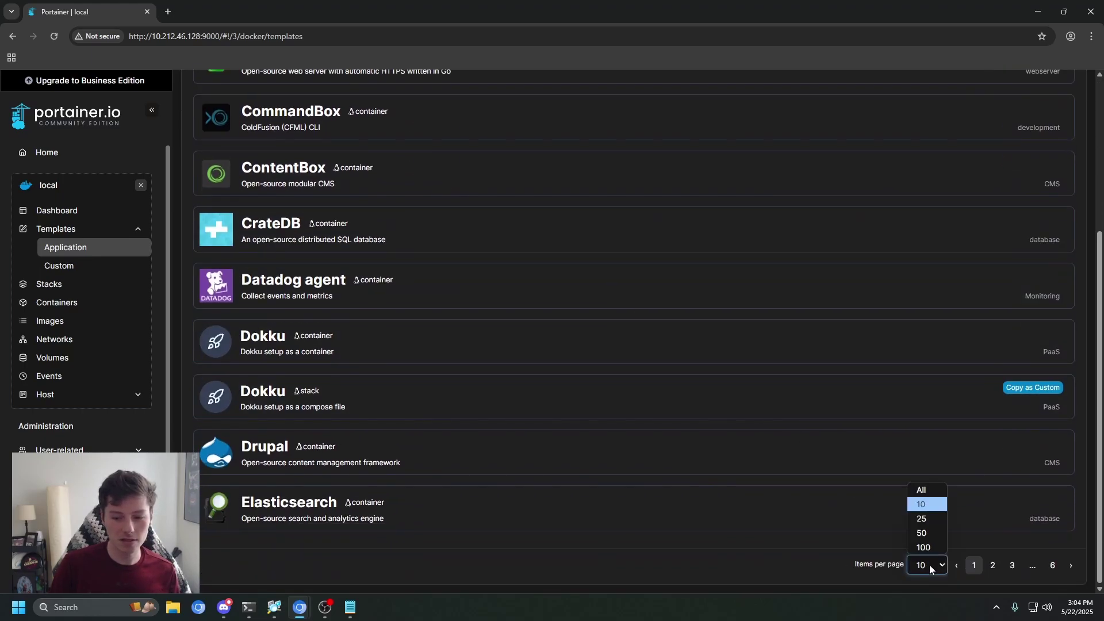
left_click(923, 547)
scroll(703, 484, "up", 4)
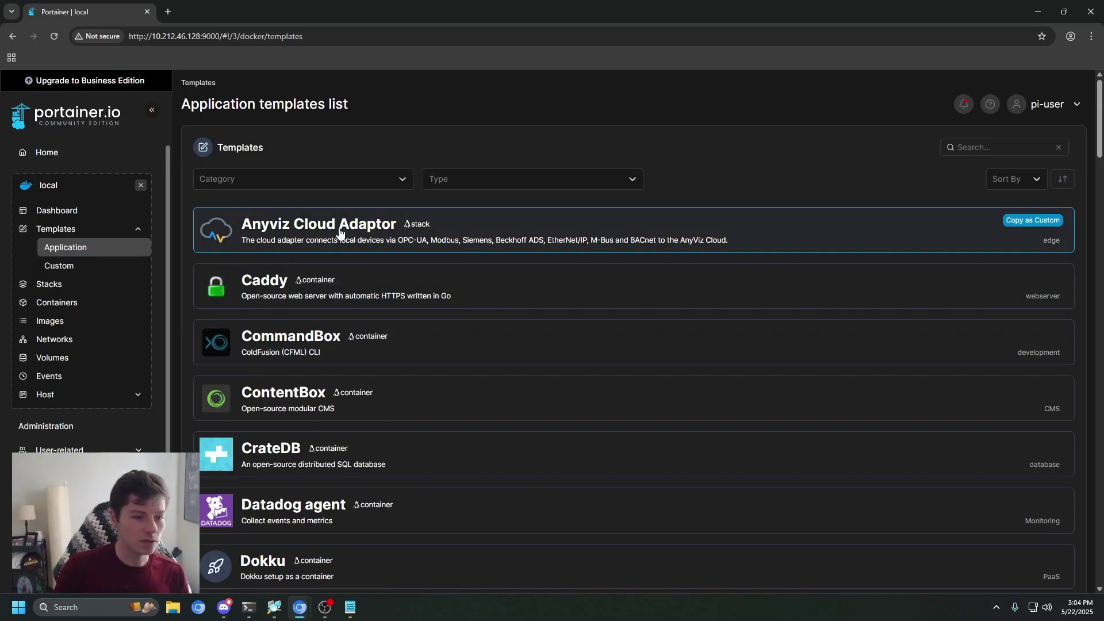
View the Anyviz Cloud Adaptor template's configuration and access control options, and hide the form without deploying
left_click(758, 241)
left_click(436, 213)
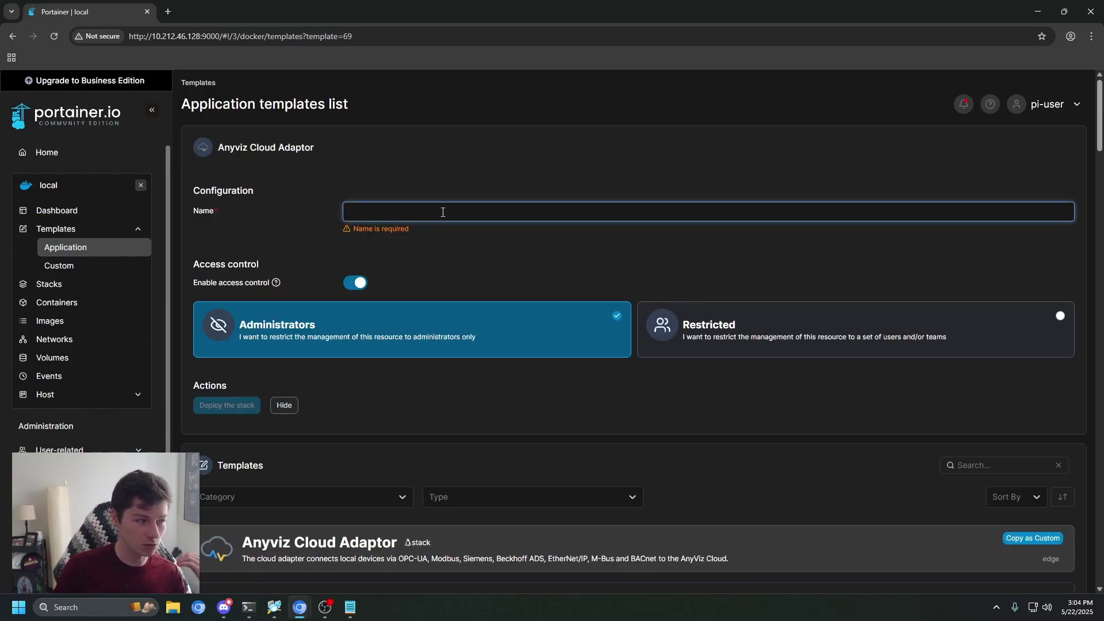
scroll(371, 289, "down", 2)
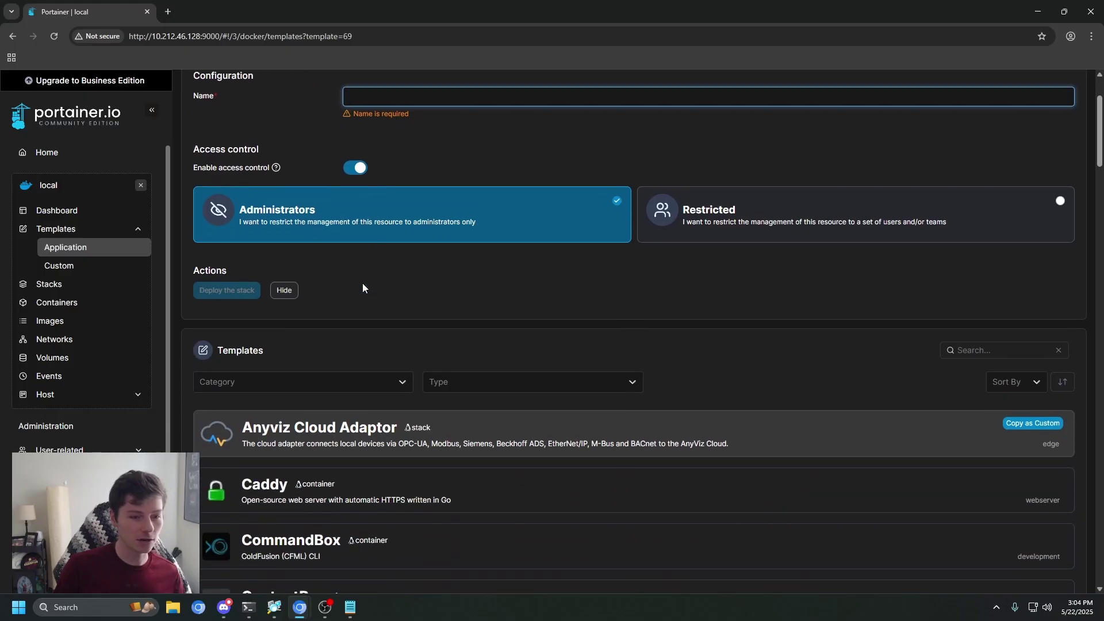
scroll(281, 290, "up", 2)
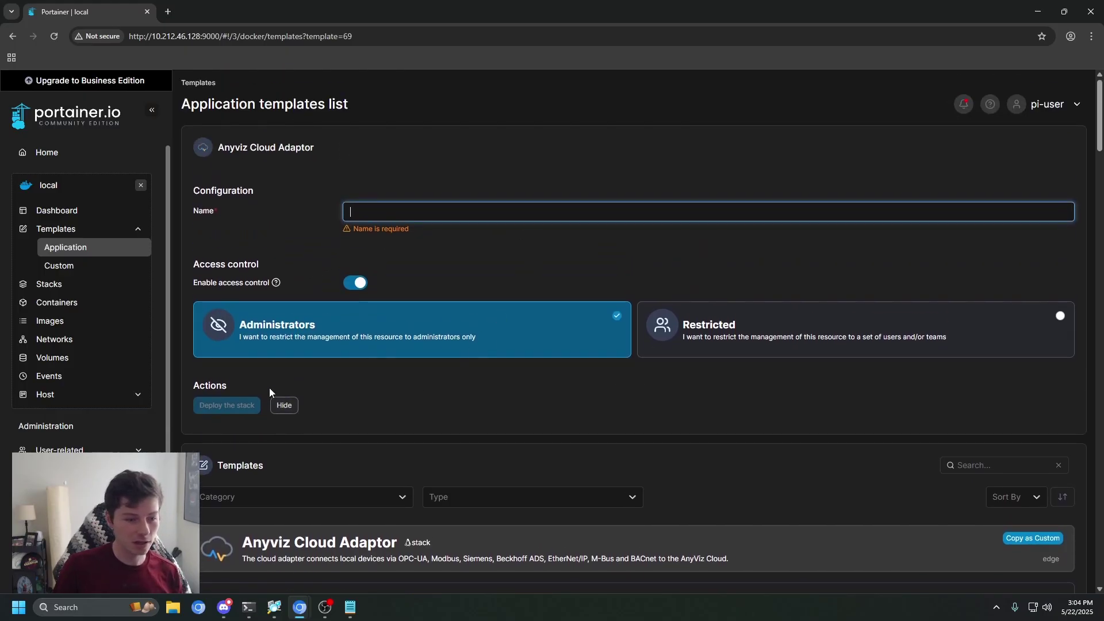
left_click(284, 406)
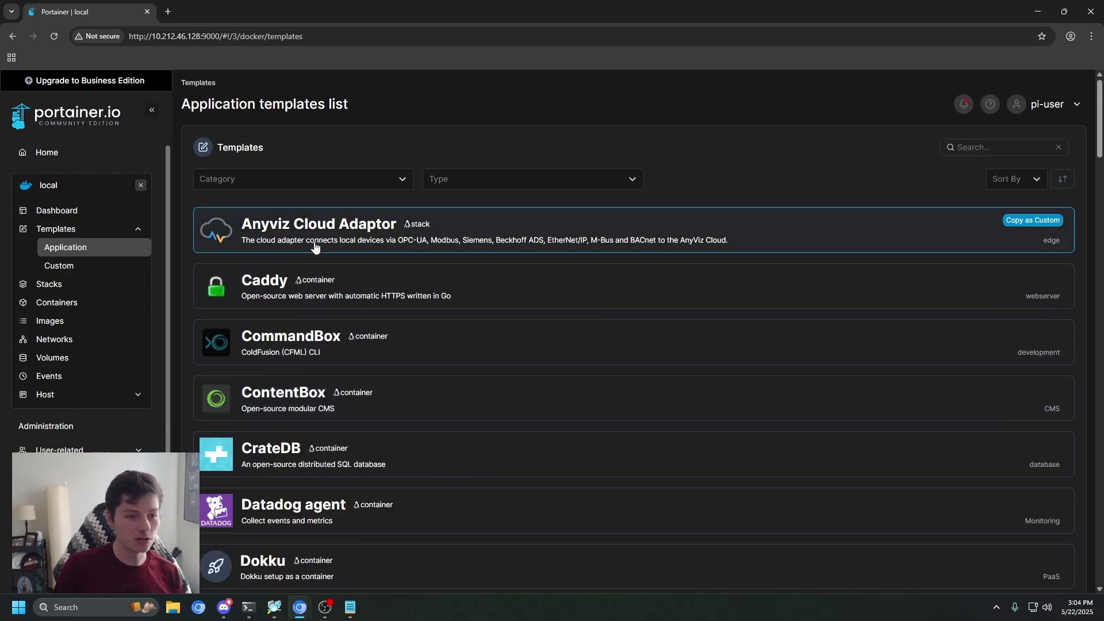
Open the Ghost template's deployment form and choose bridge as its network
scroll(317, 246, "down", 5)
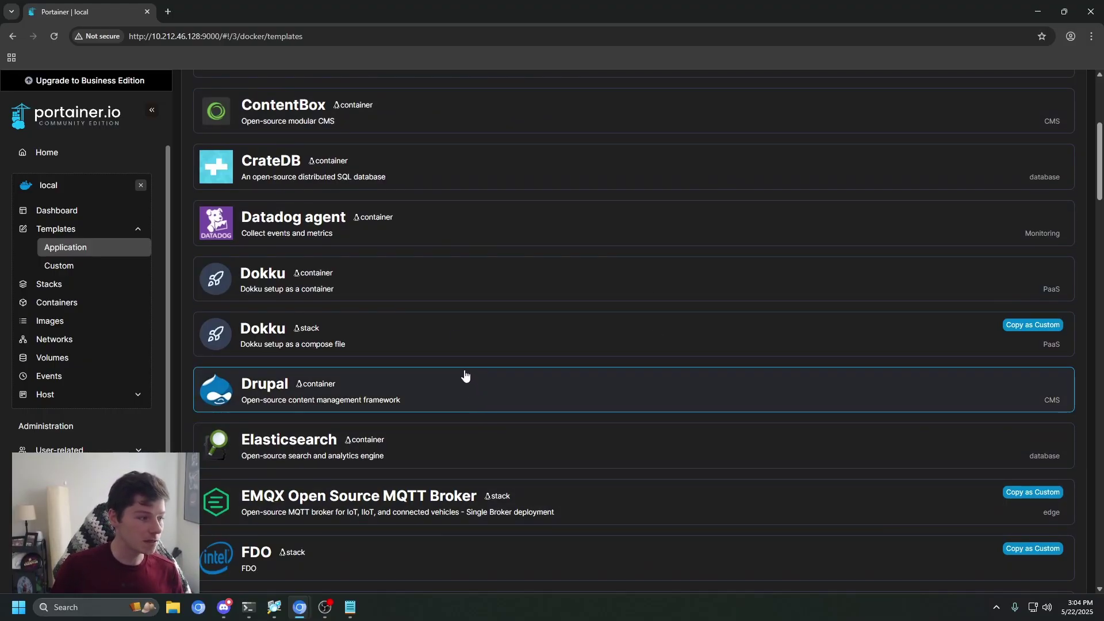
scroll(460, 375, "down", 5)
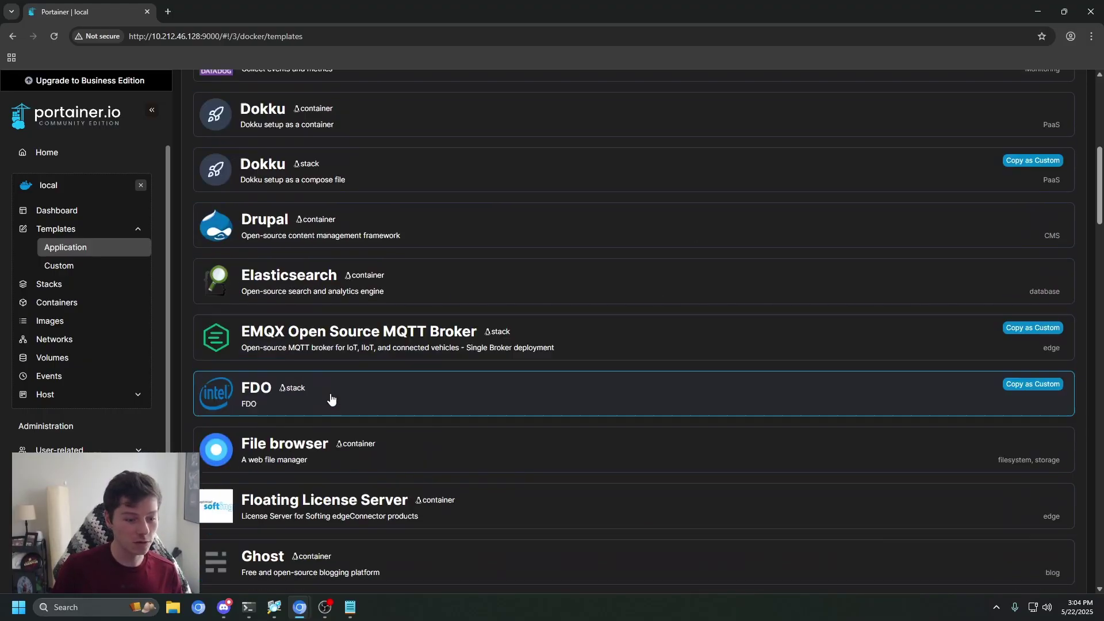
scroll(377, 439, "down", 1)
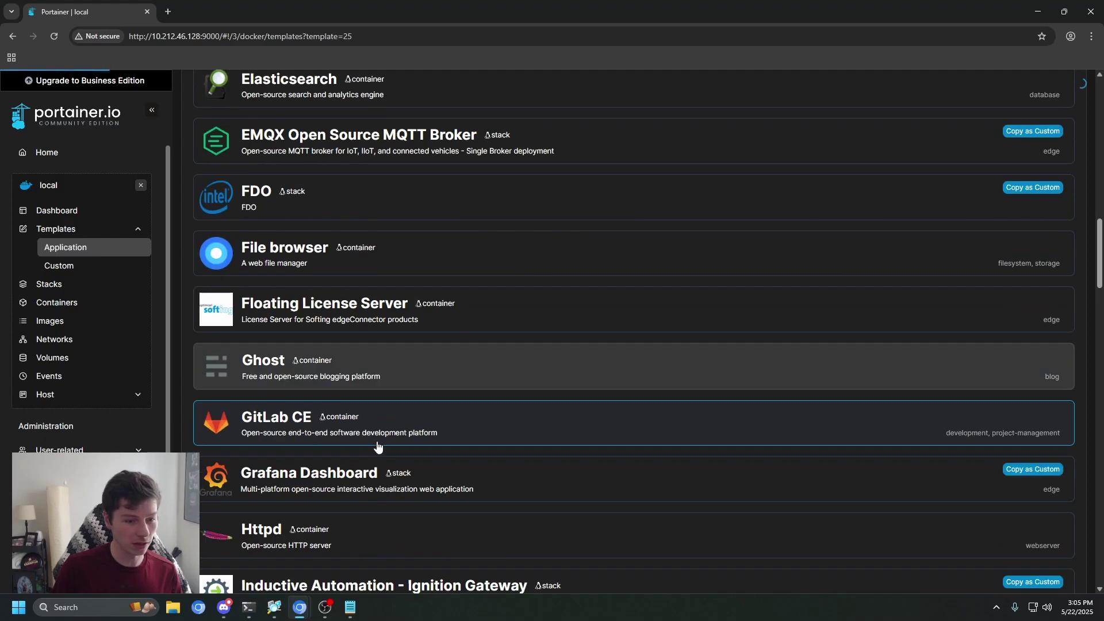
left_click(371, 368)
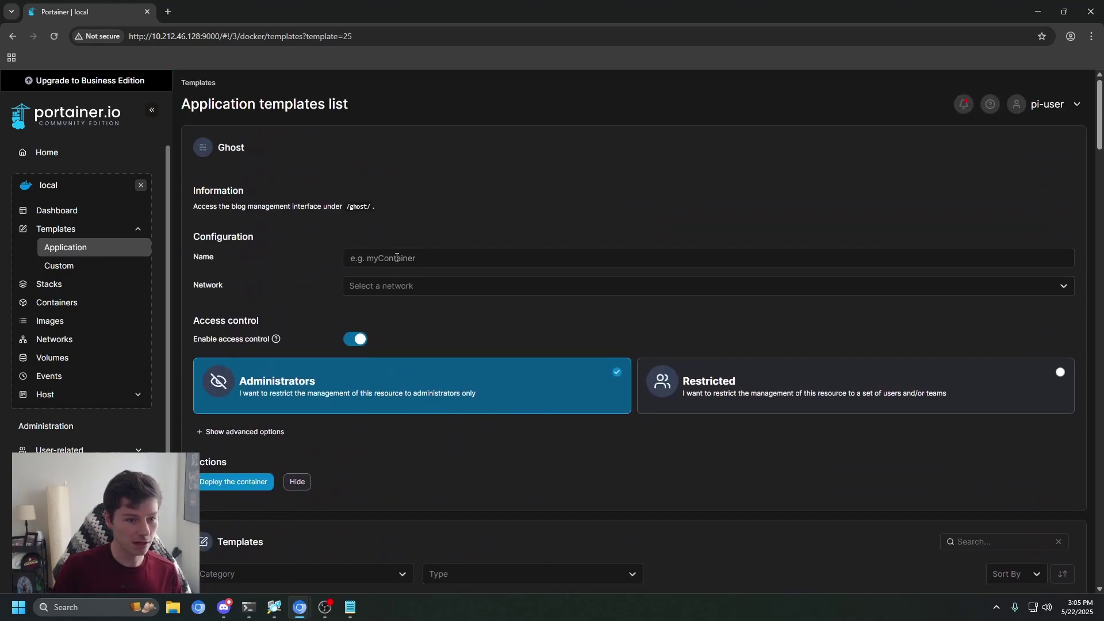
left_click(380, 258)
left_click(409, 289)
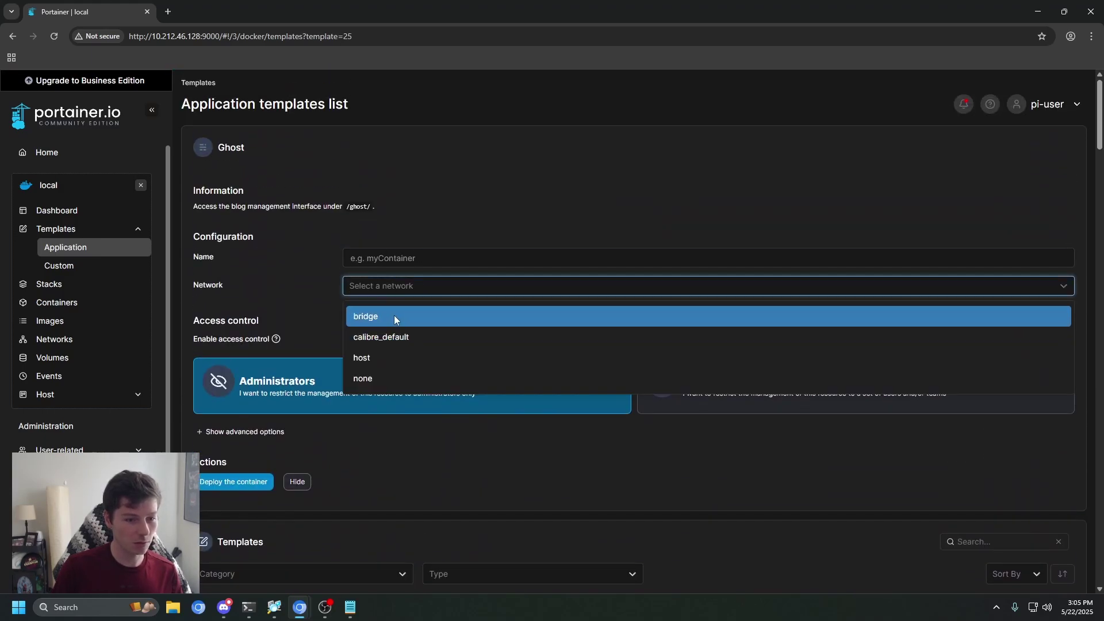
left_click(395, 318)
Show the Ghost template's advanced options, examine its port mapping, volume mapping, labels and hostname settings, and close the form without deploying
scroll(230, 414, "down", 2)
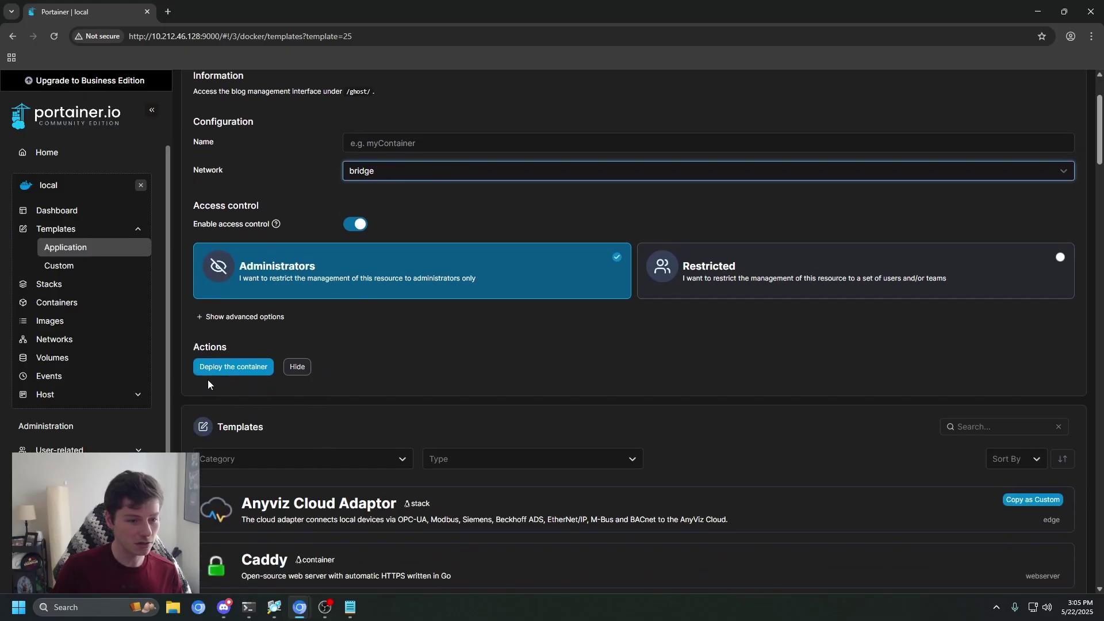
left_click(229, 318)
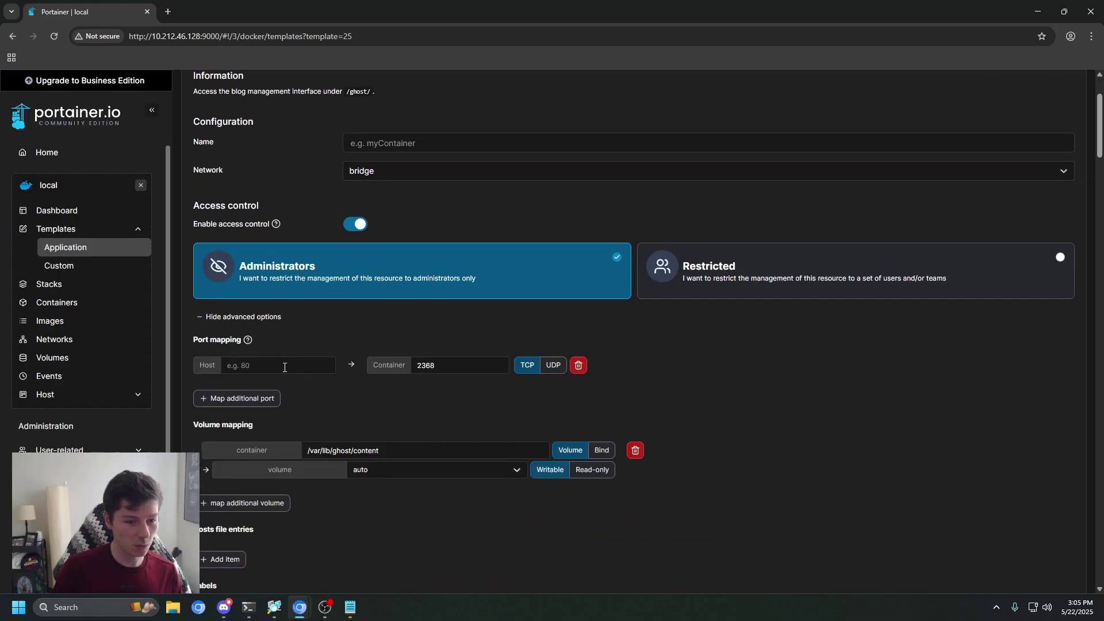
left_click(252, 361)
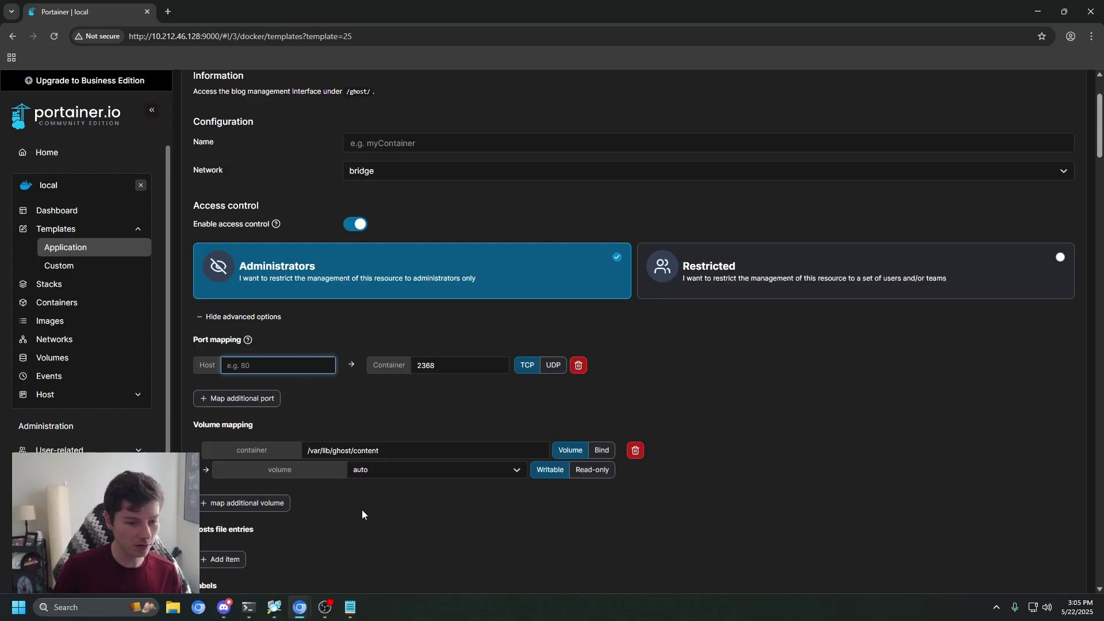
scroll(361, 514, "down", 1)
key("Tab")
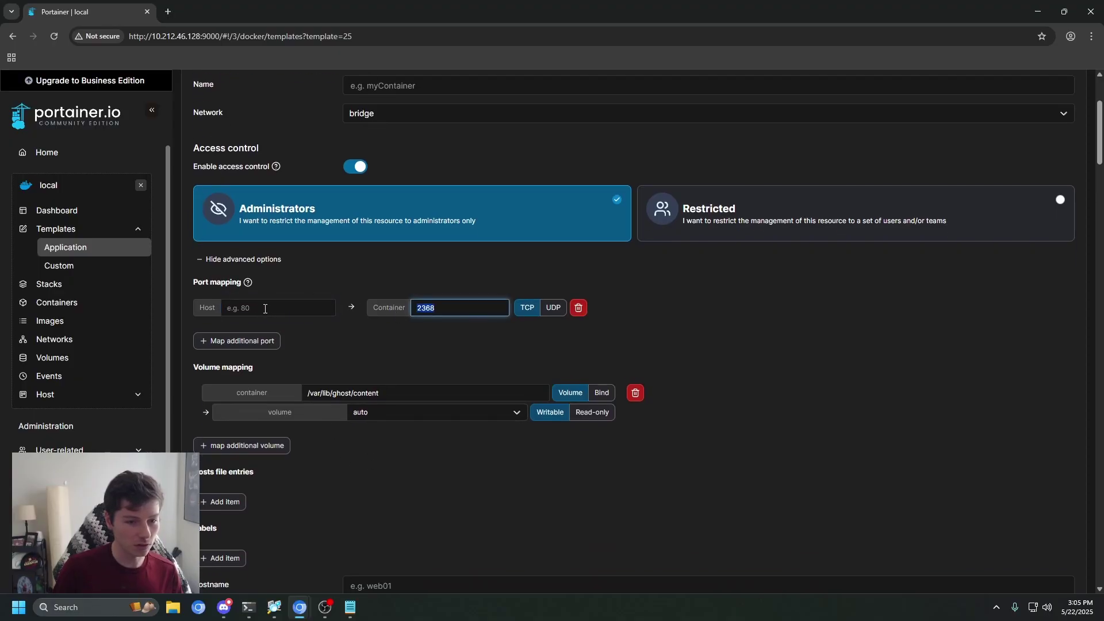
left_click(300, 309)
scroll(296, 412, "down", 1)
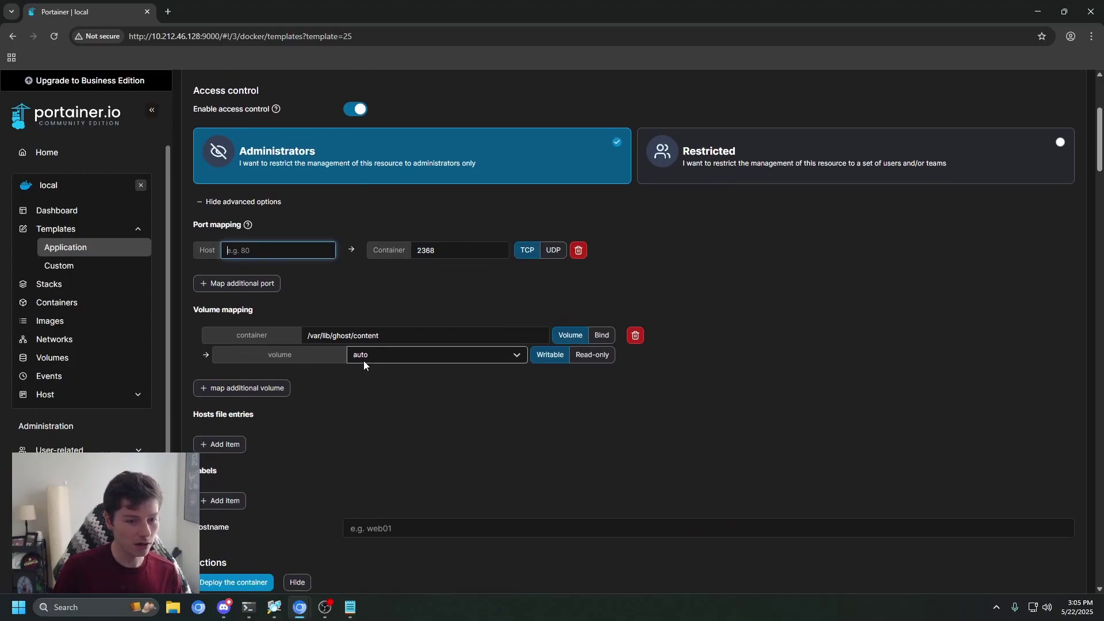
scroll(323, 354, "down", 2)
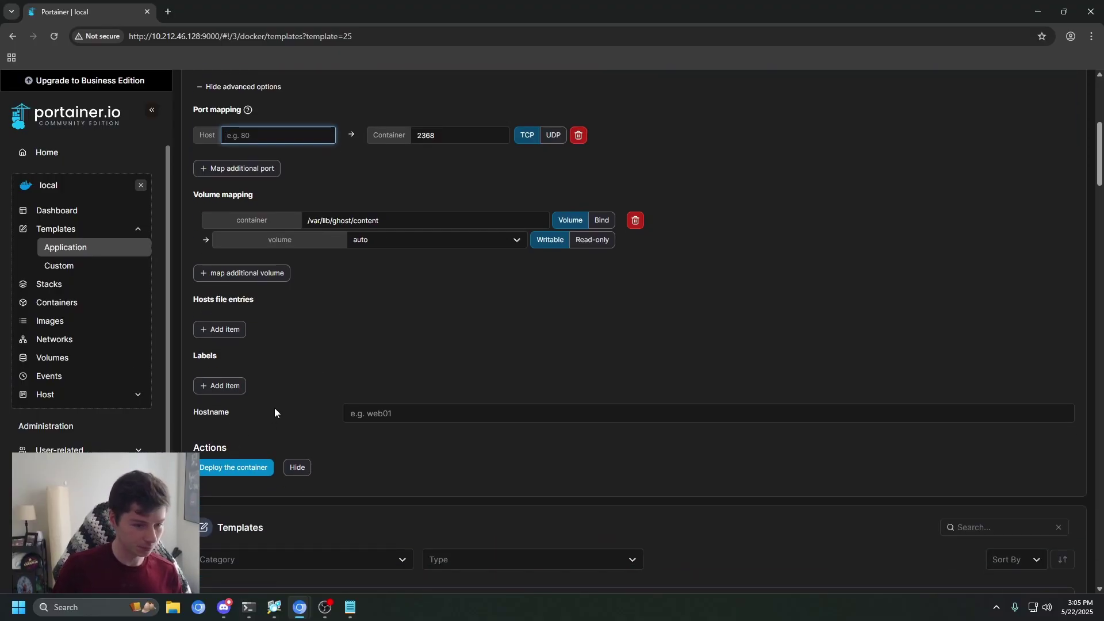
scroll(275, 406, "down", 8)
scroll(284, 422, "up", 6)
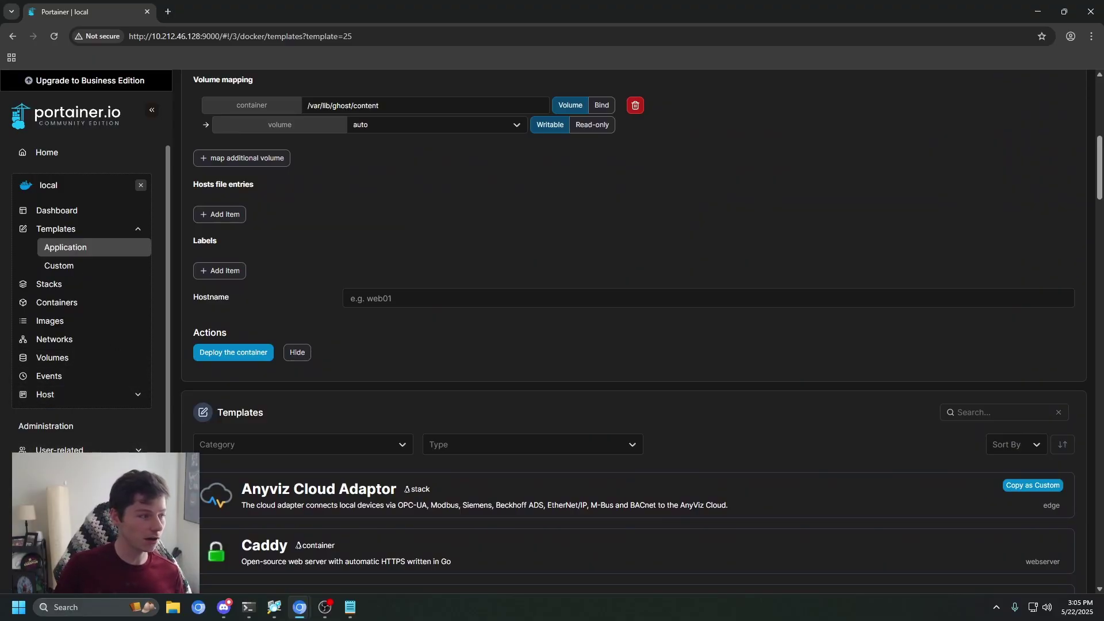
scroll(277, 270, "up", 8)
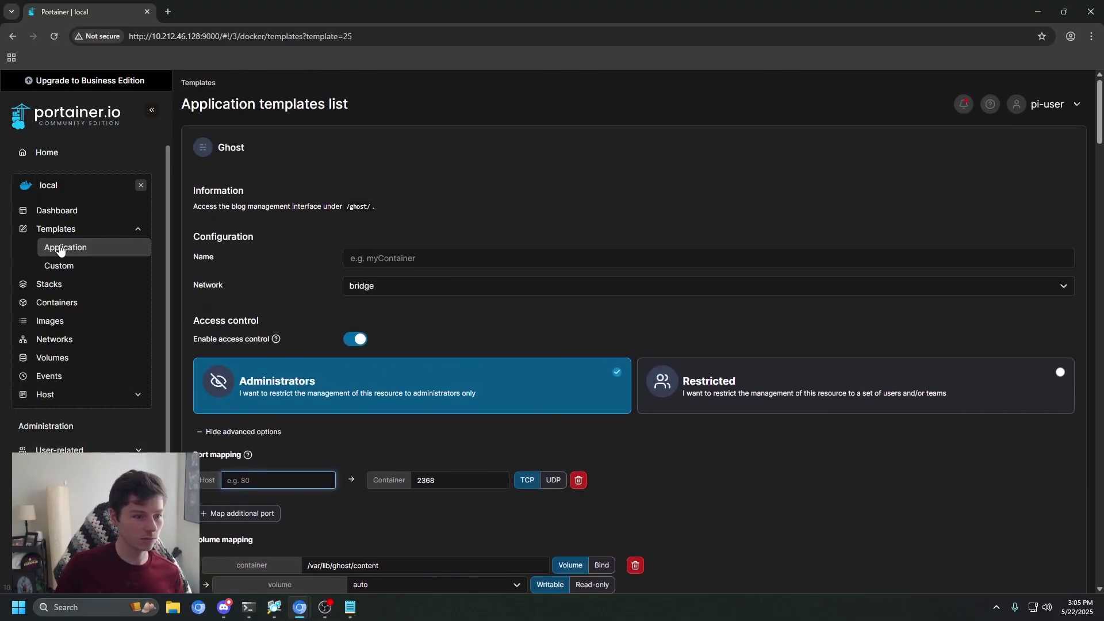
scroll(267, 465, "down", 5)
left_click(296, 524)
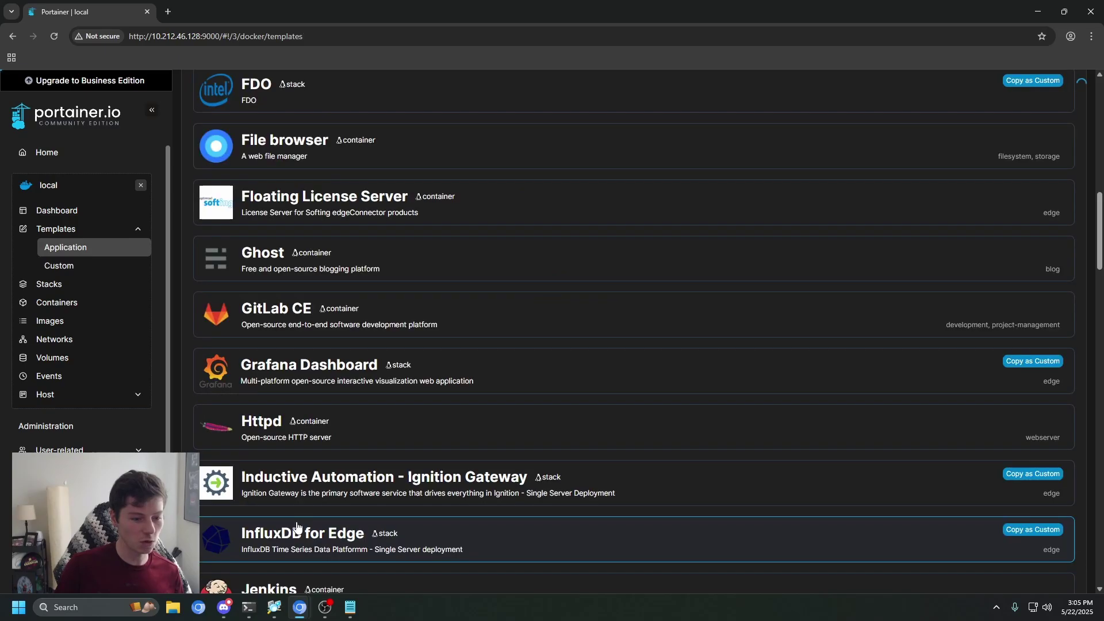
Browse the application templates further down the list, through the database, web server and development entries
scroll(369, 399, "down", 4)
scroll(380, 363, "down", 4)
scroll(381, 363, "down", 3)
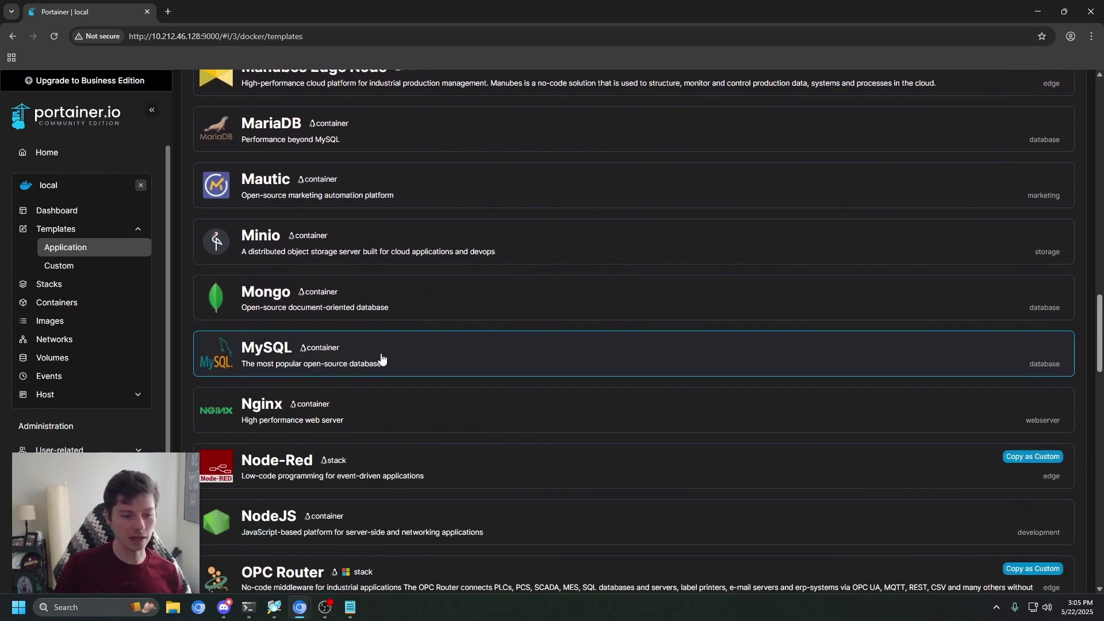
scroll(382, 357, "down", 3)
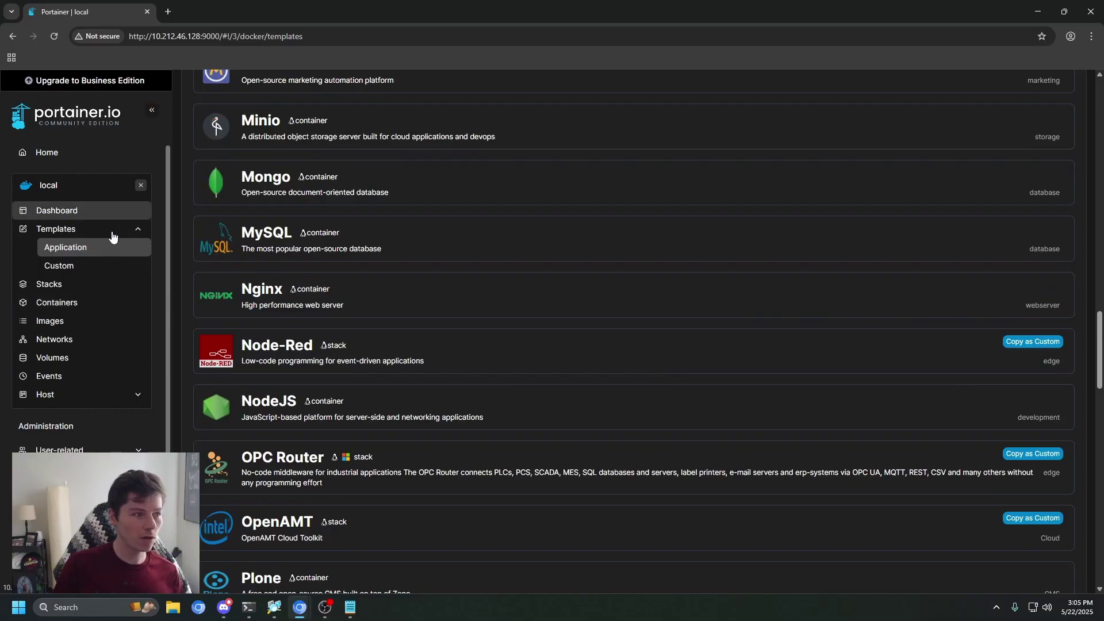
Review the general settings from the backup options up to the App Templates section, and return to the application templates list
key("alt+Tab")
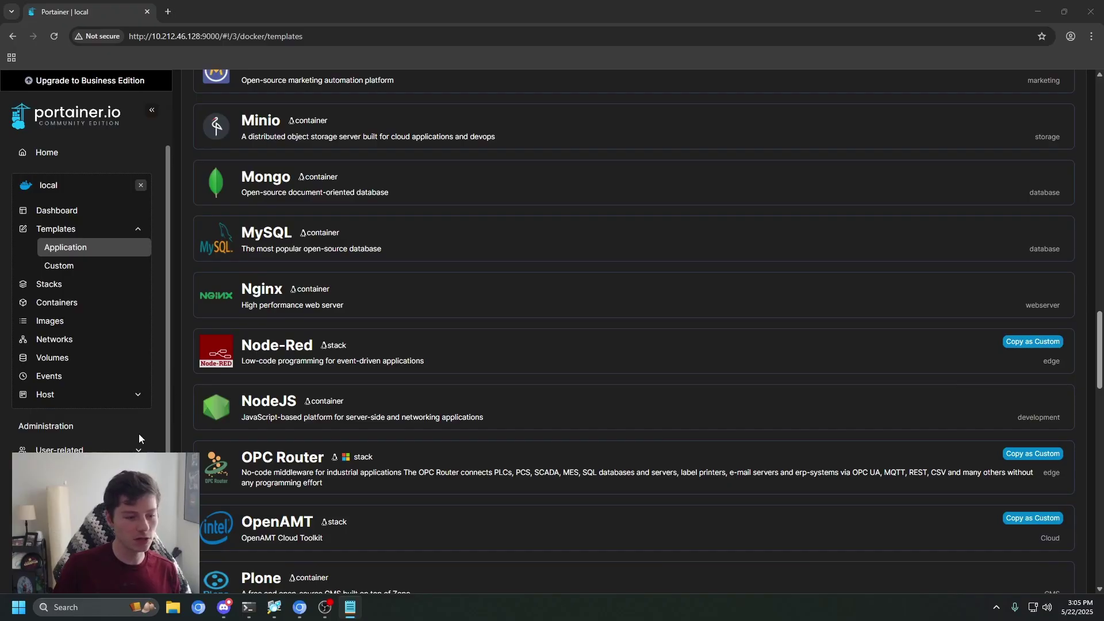
scroll(130, 436, "down", 1)
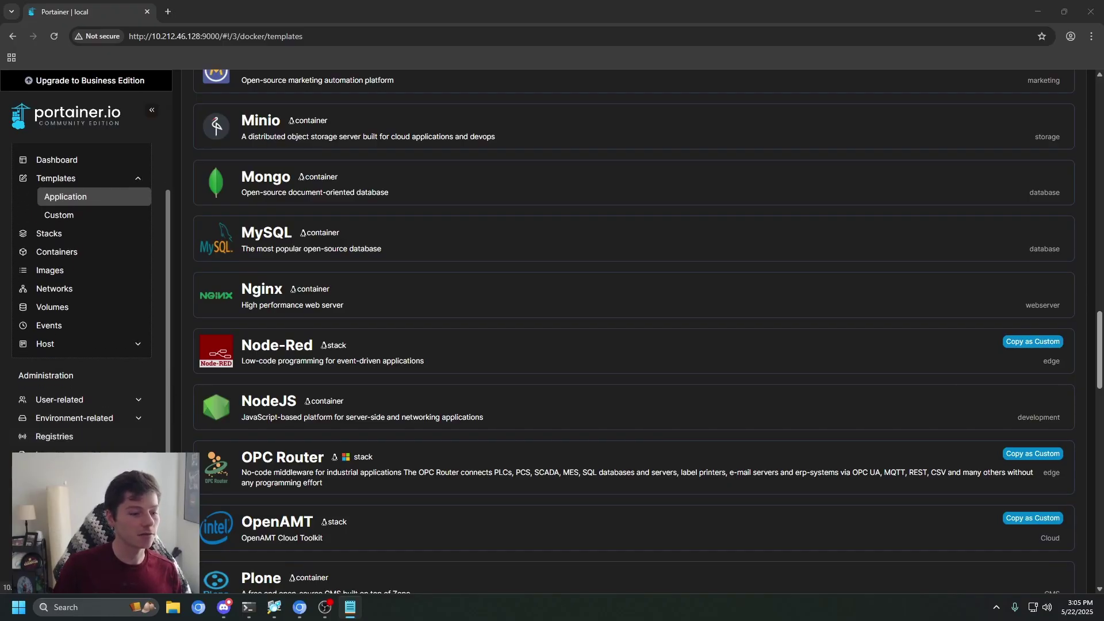
key("alt+Left")
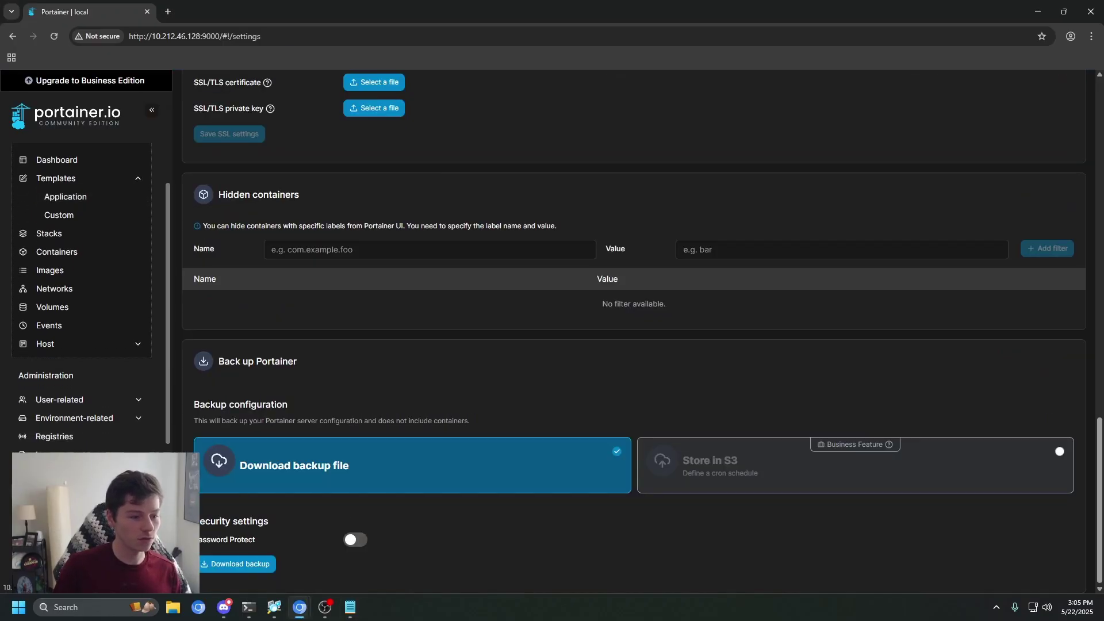
scroll(92, 427, "up", 1)
scroll(320, 403, "up", 5)
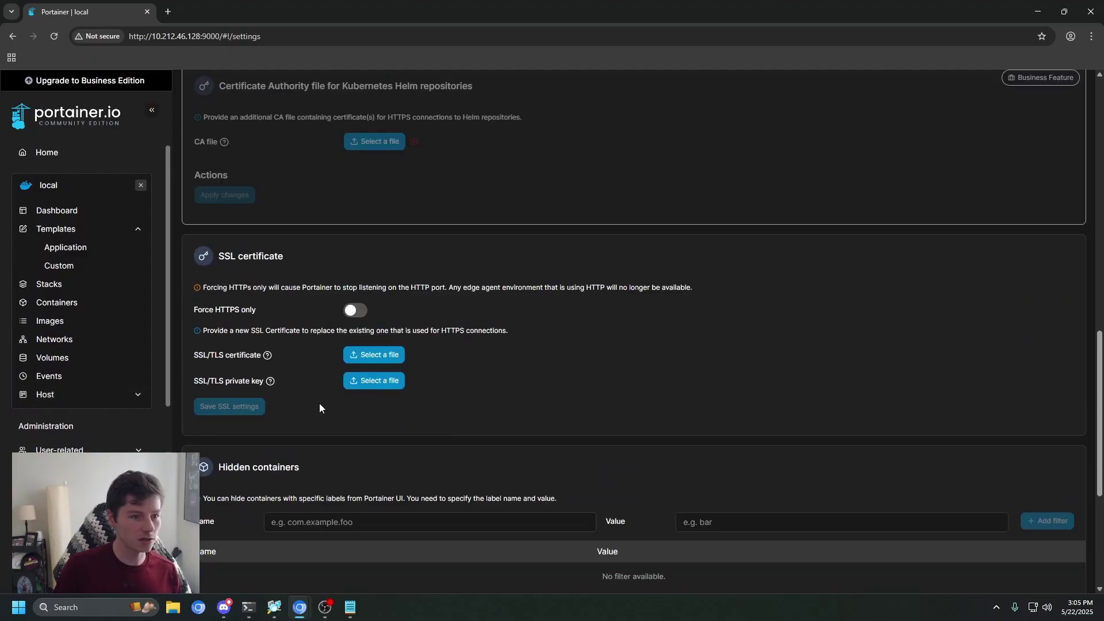
scroll(111, 429, "down", 3)
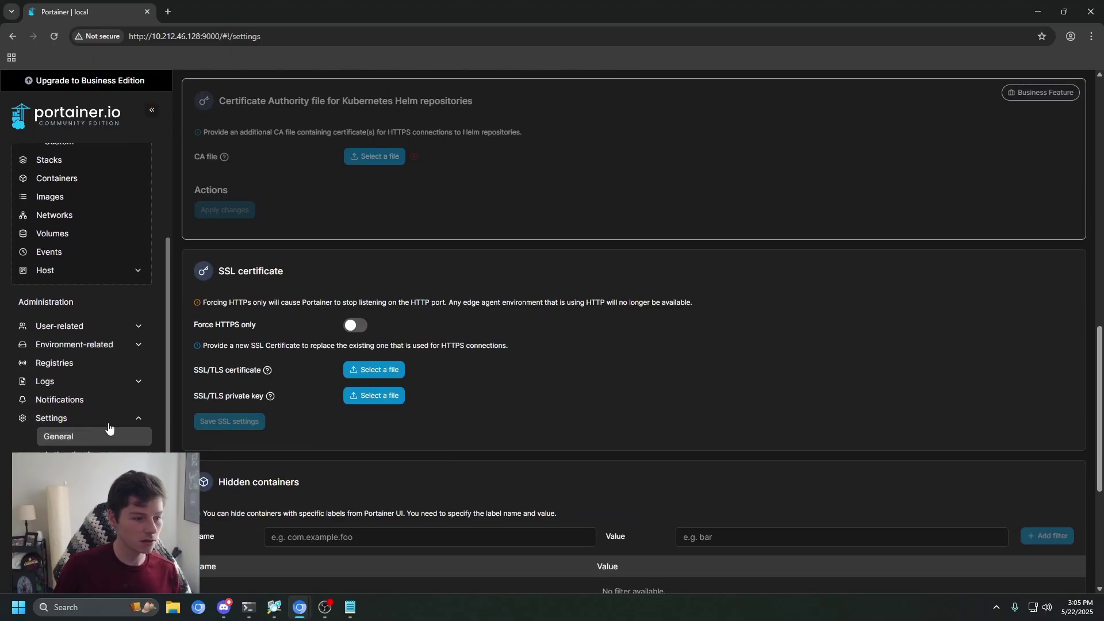
scroll(303, 382, "up", 5)
scroll(311, 377, "up", 8)
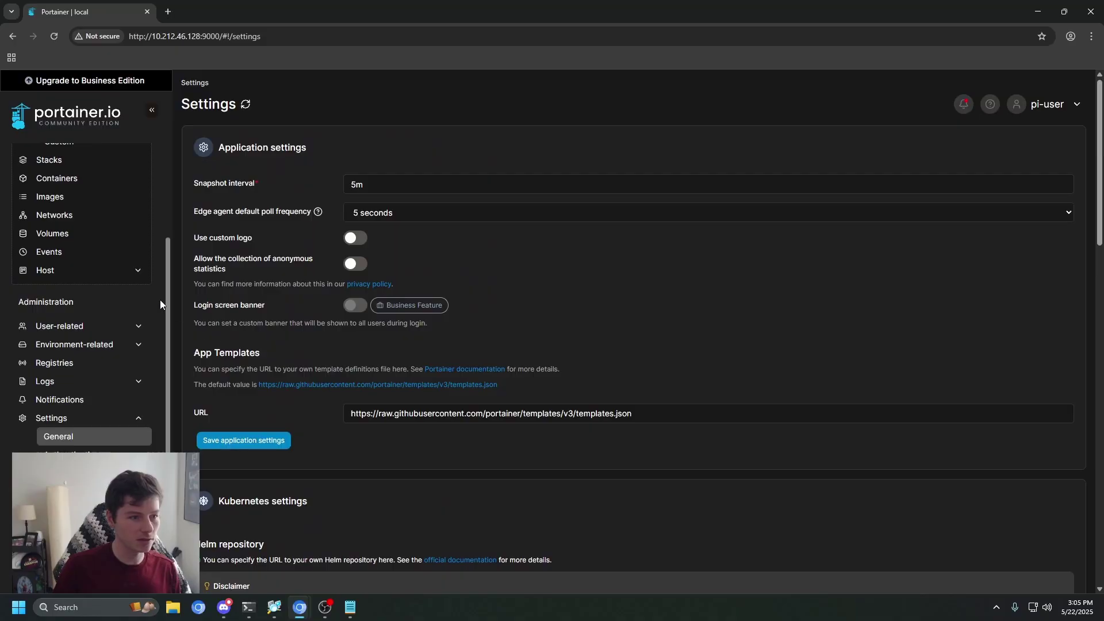
scroll(116, 270, "up", 3)
left_click(77, 247)
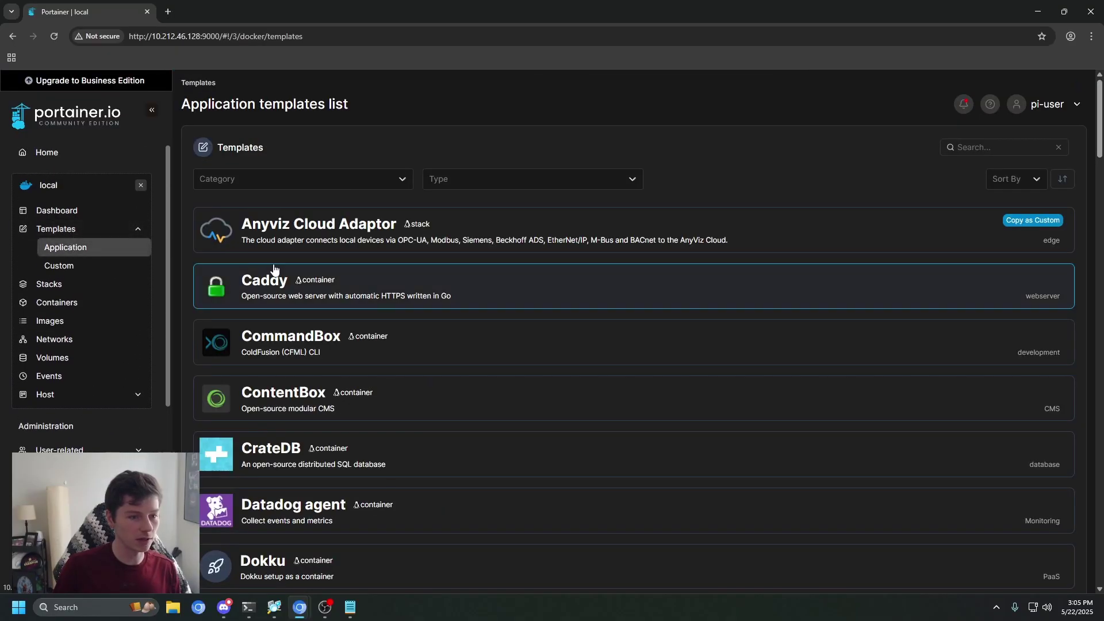
scroll(98, 419, "down", 2)
scroll(69, 425, "down", 3)
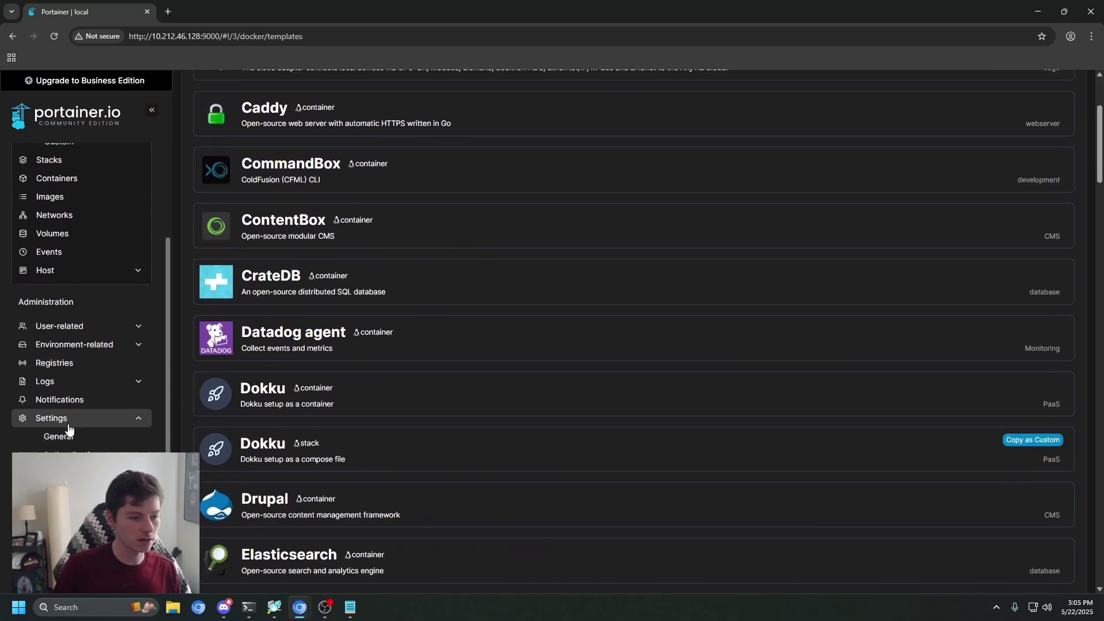
left_click(58, 437)
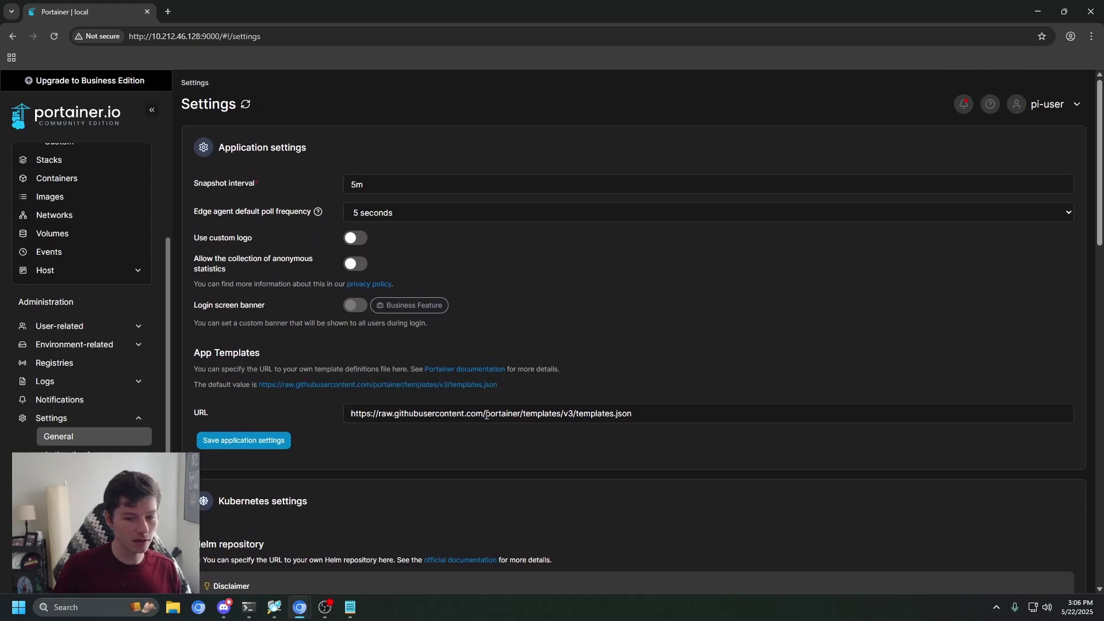
key("alt+Tab")
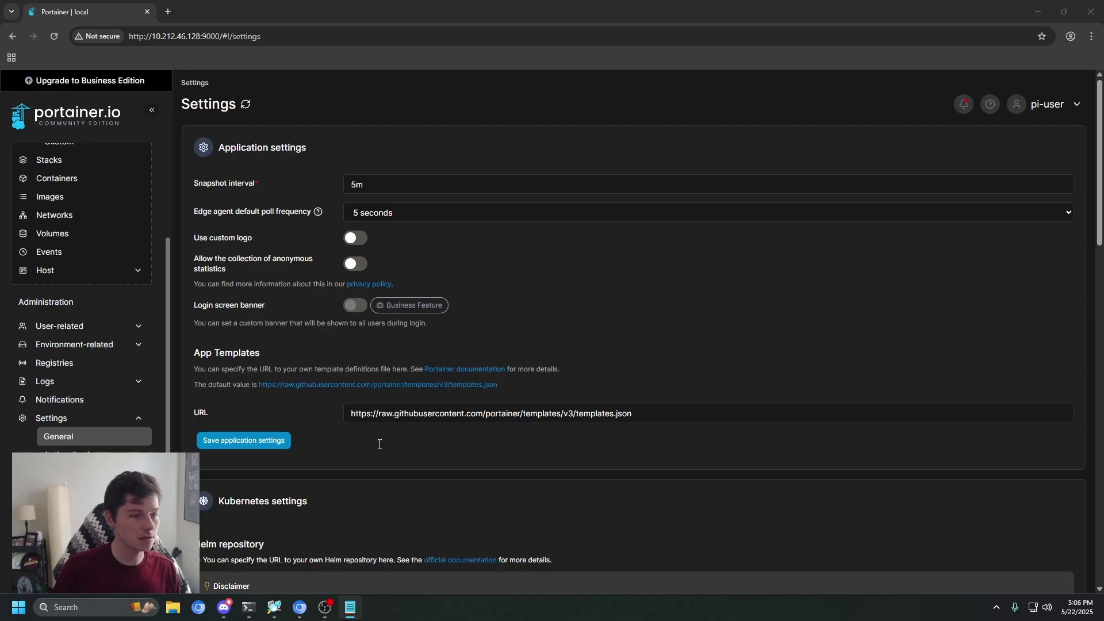
triple_click(636, 415)
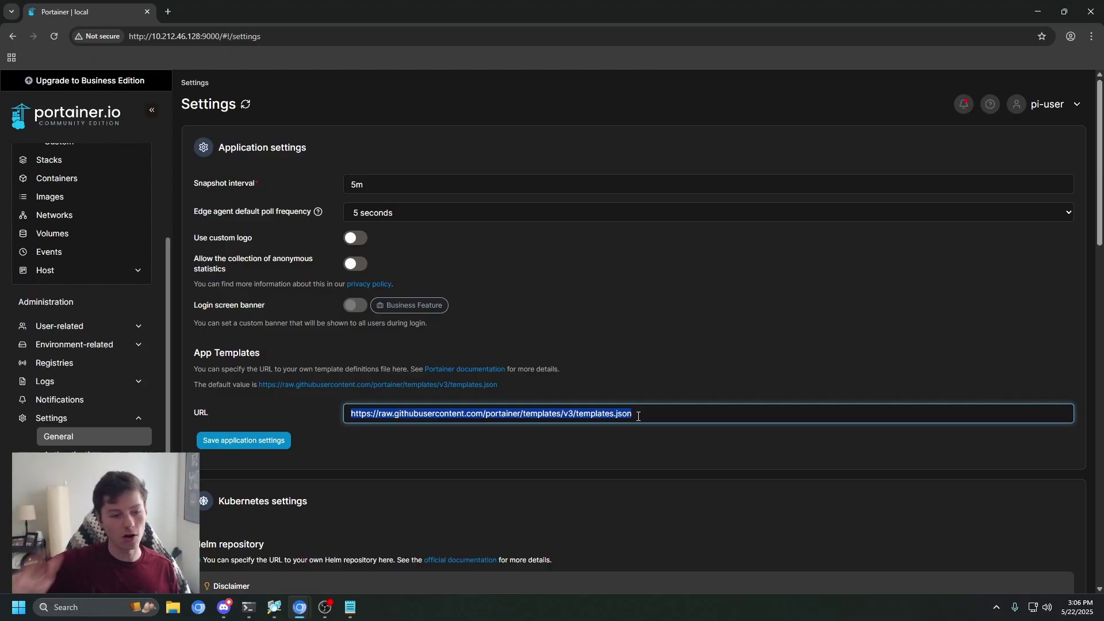
type("https://raw.githubusercontent.com/pi-hosted/pi-hosted/master/template/portainer-v2-arm64.json")
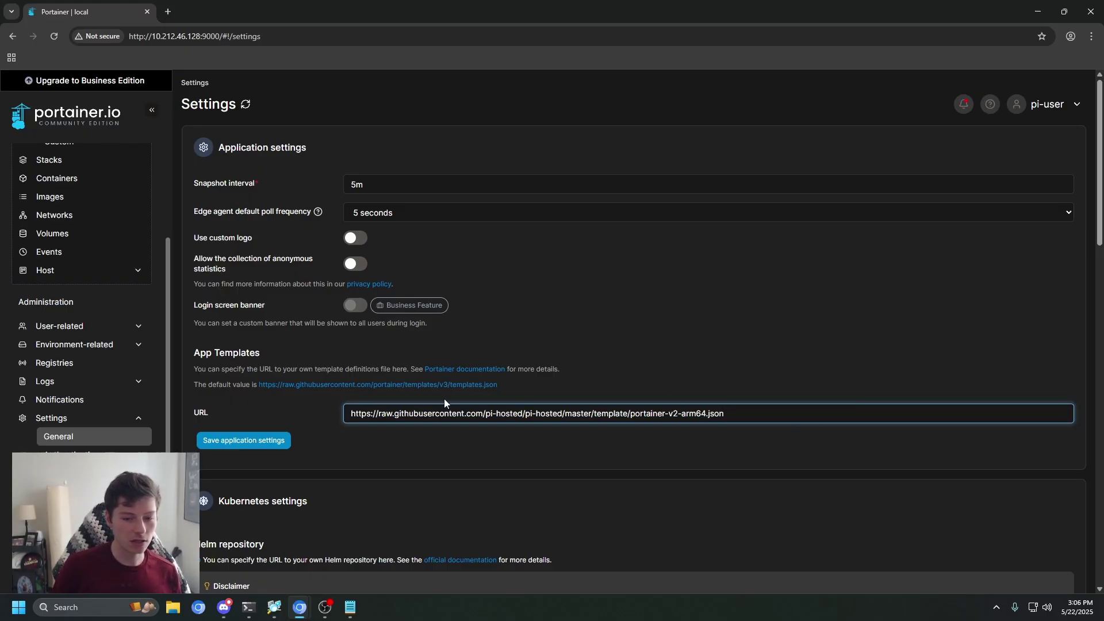
left_click_drag(744, 417, 366, 407)
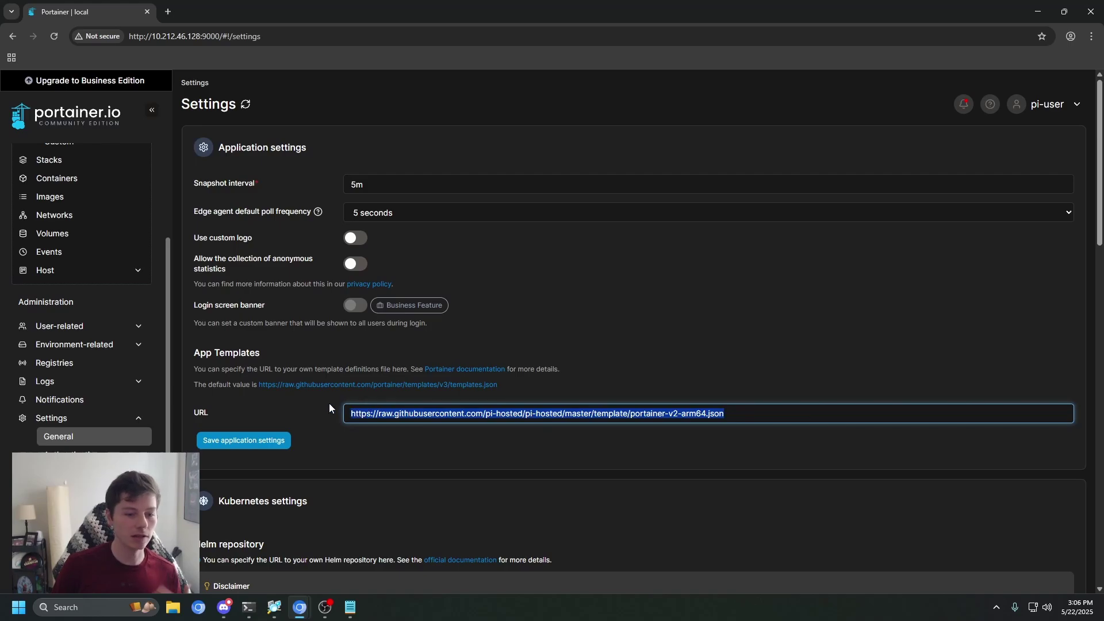
left_click(233, 442)
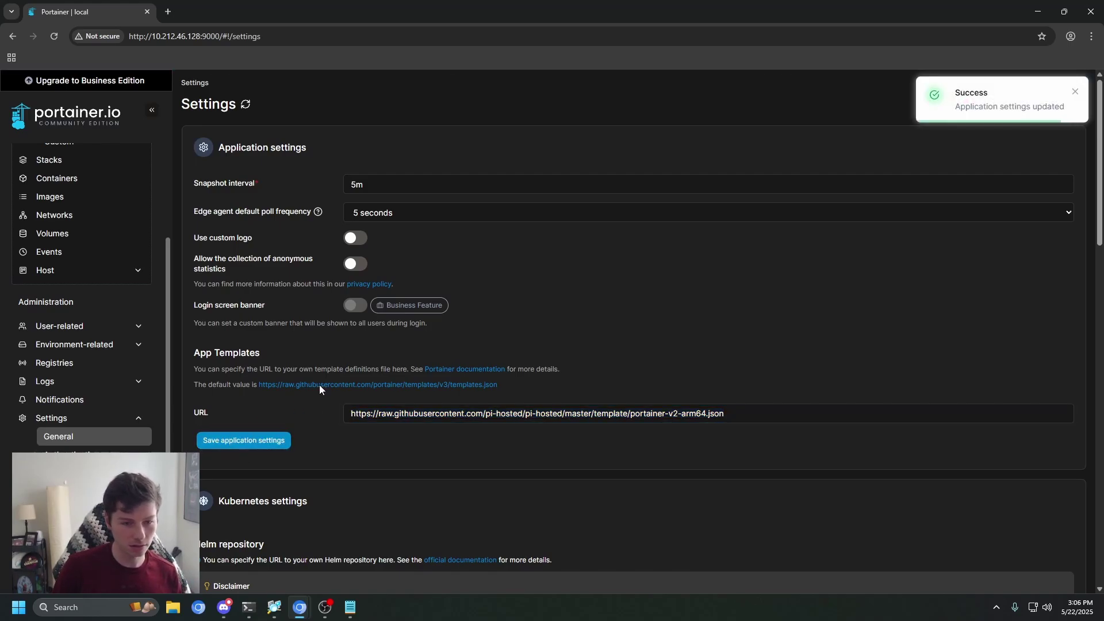
Open the application templates list and browse the Pi-Hosted entries from Adguardhome down to Emby
scroll(86, 210, "up", 3)
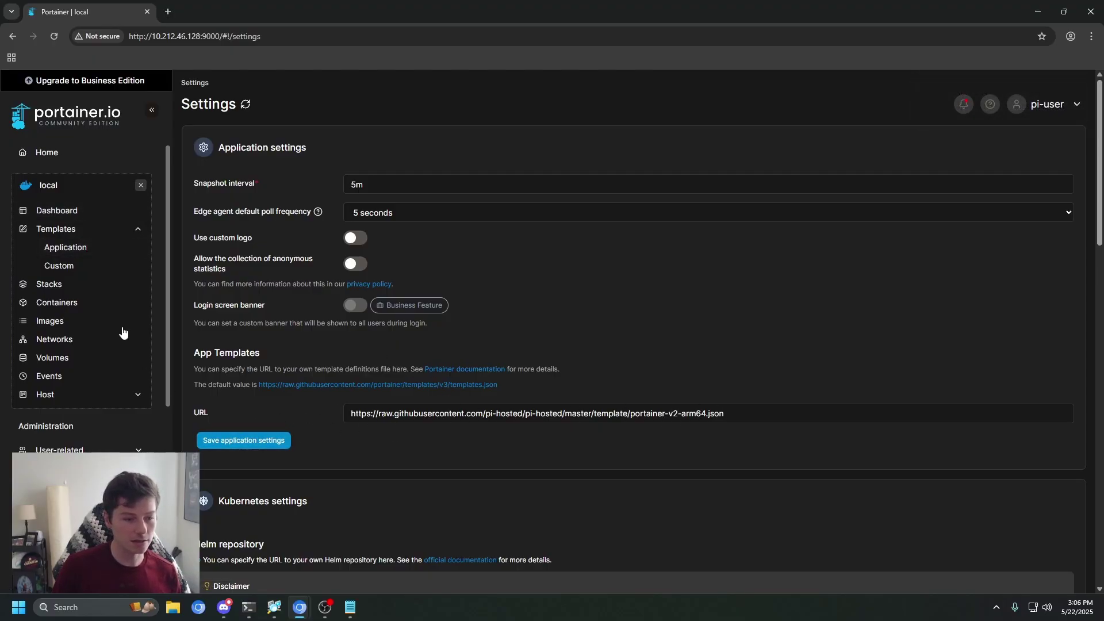
left_click(65, 247)
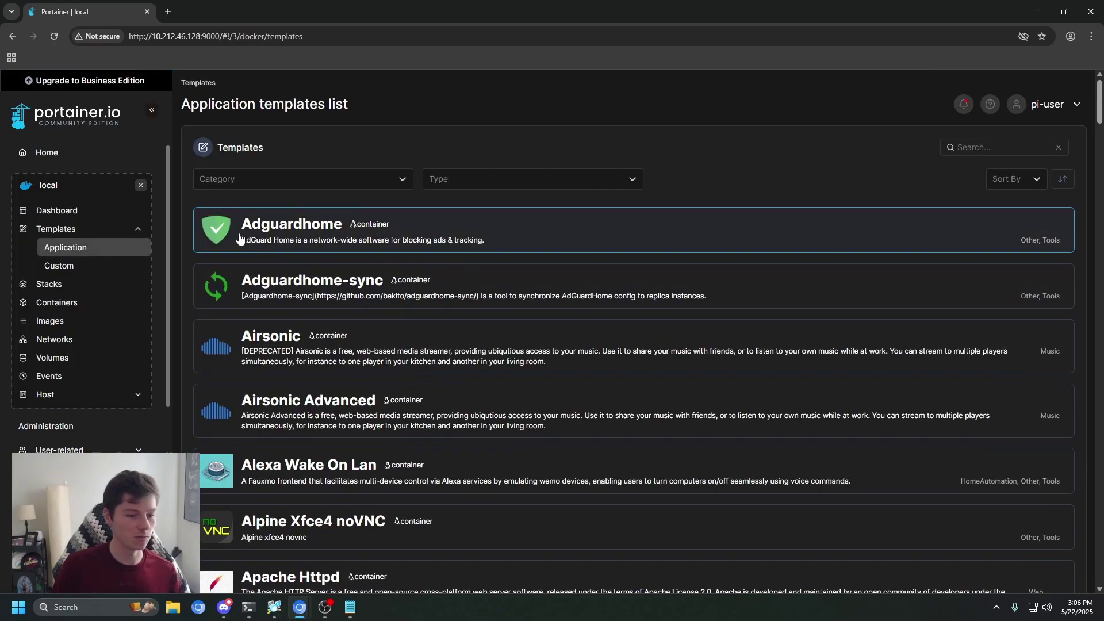
scroll(270, 237, "down", 1)
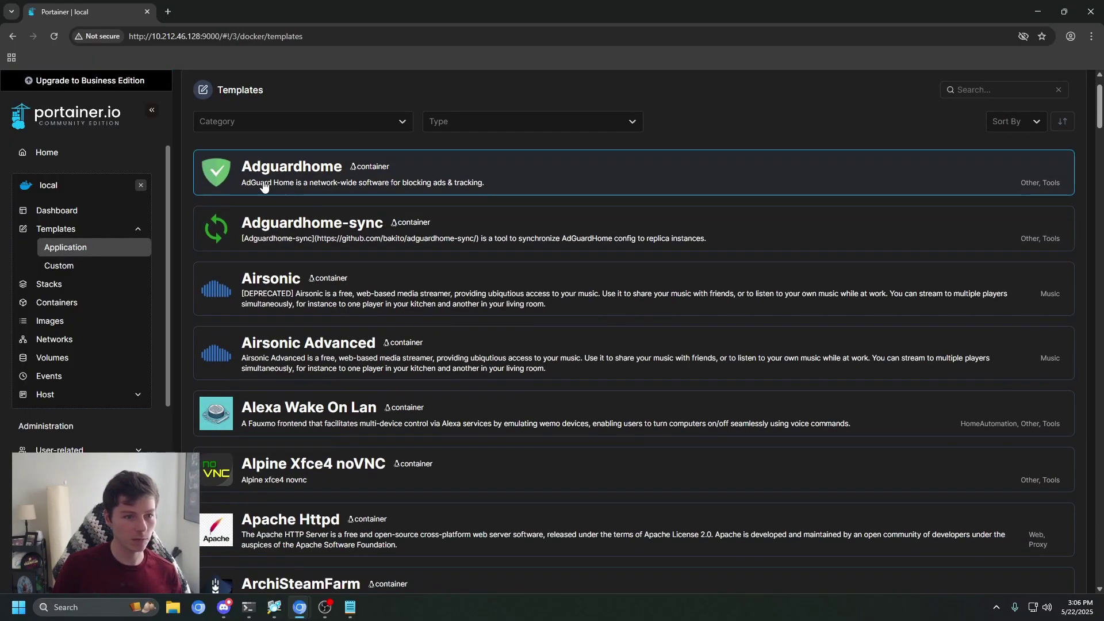
scroll(316, 276, "down", 7)
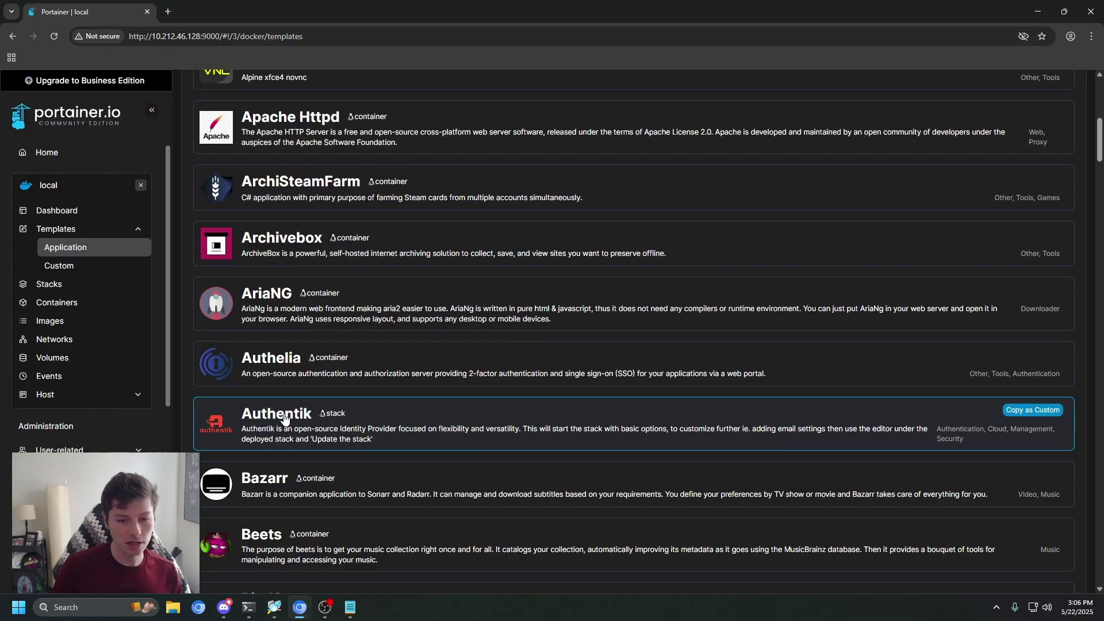
scroll(292, 396, "down", 2)
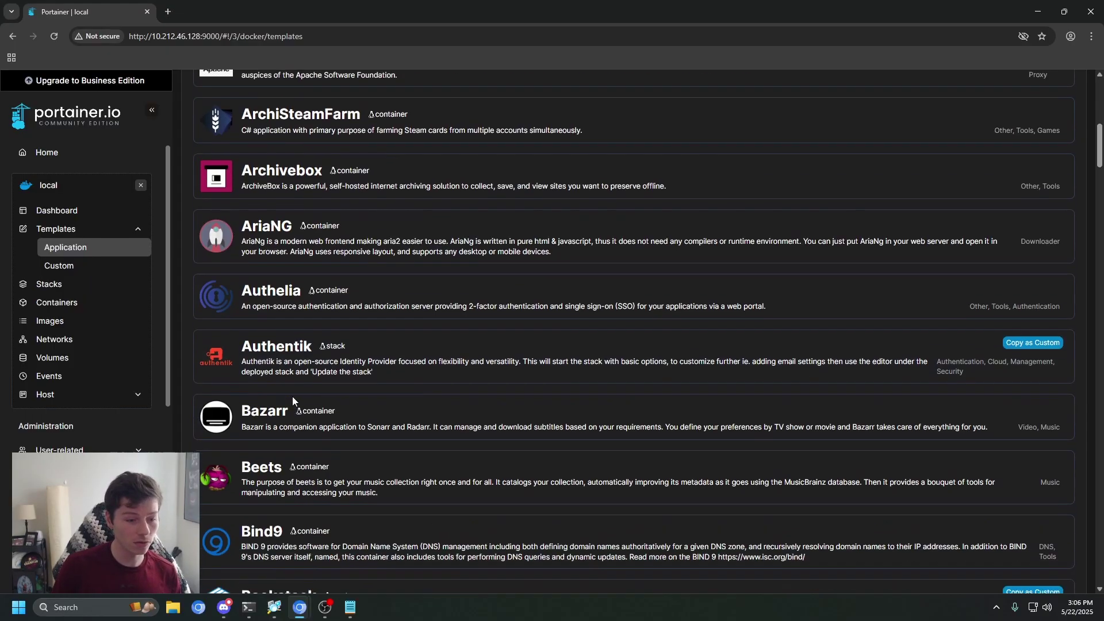
scroll(235, 385, "down", 3)
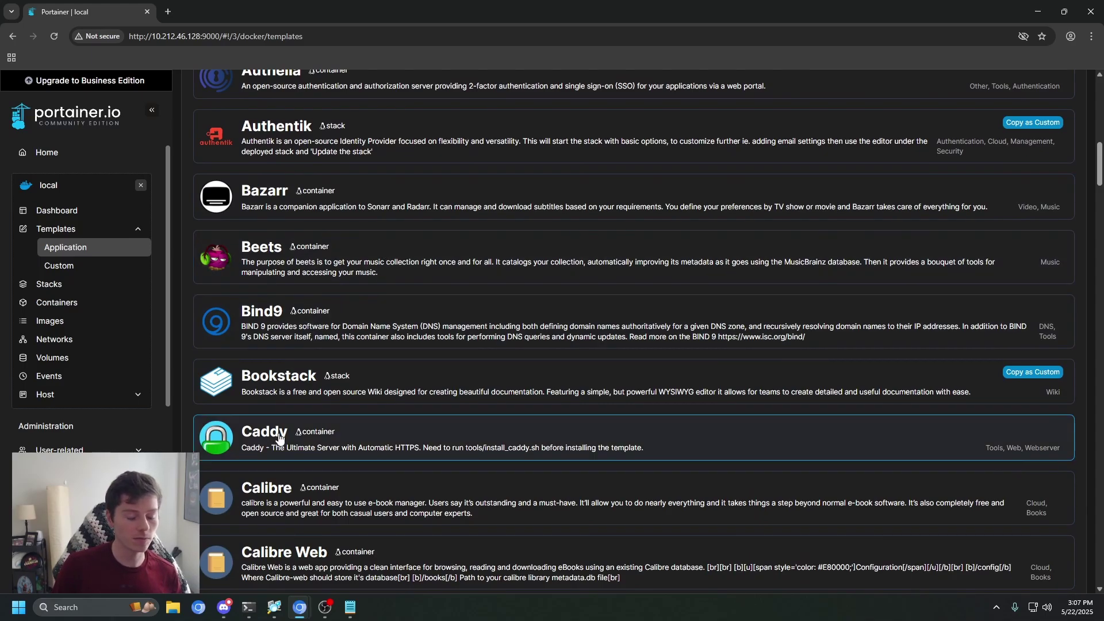
scroll(280, 448, "down", 1)
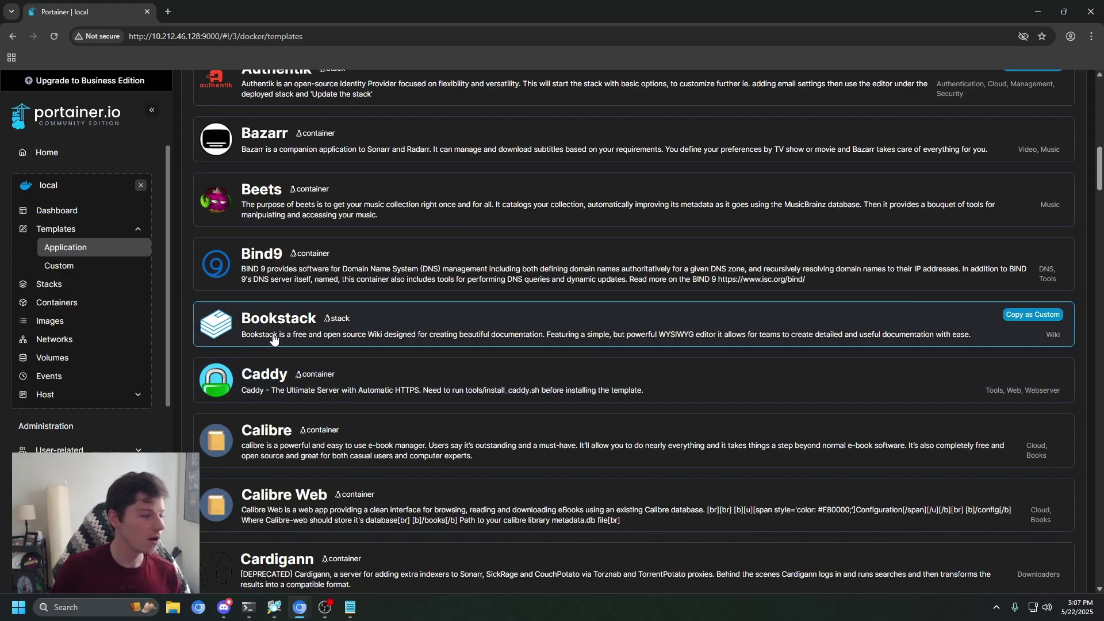
scroll(274, 340, "down", 11)
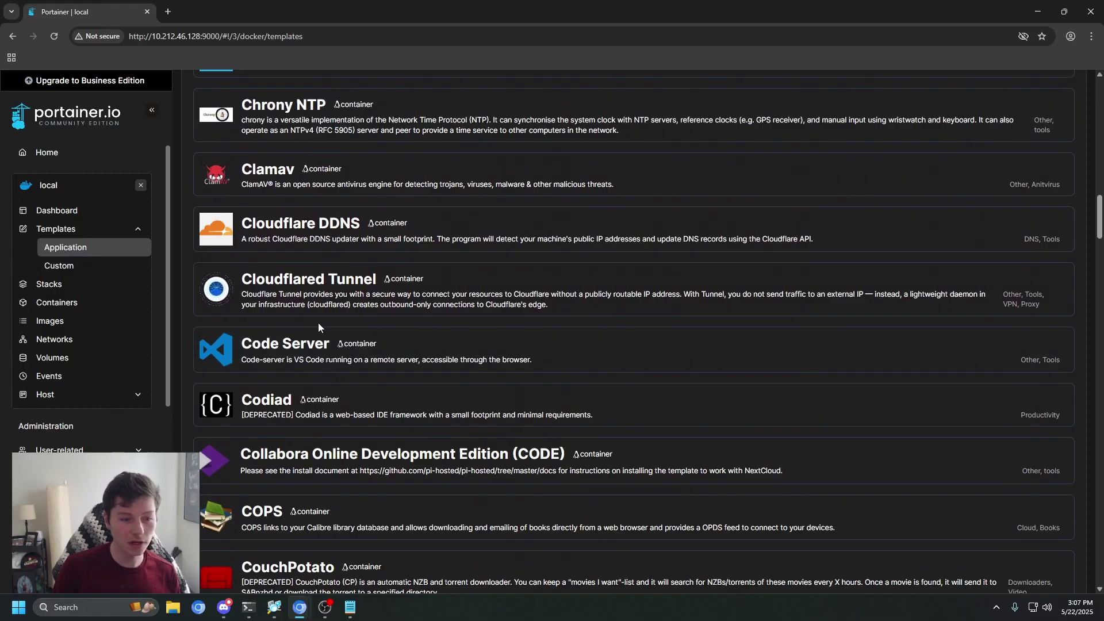
scroll(333, 356, "down", 7)
scroll(348, 362, "down", 4)
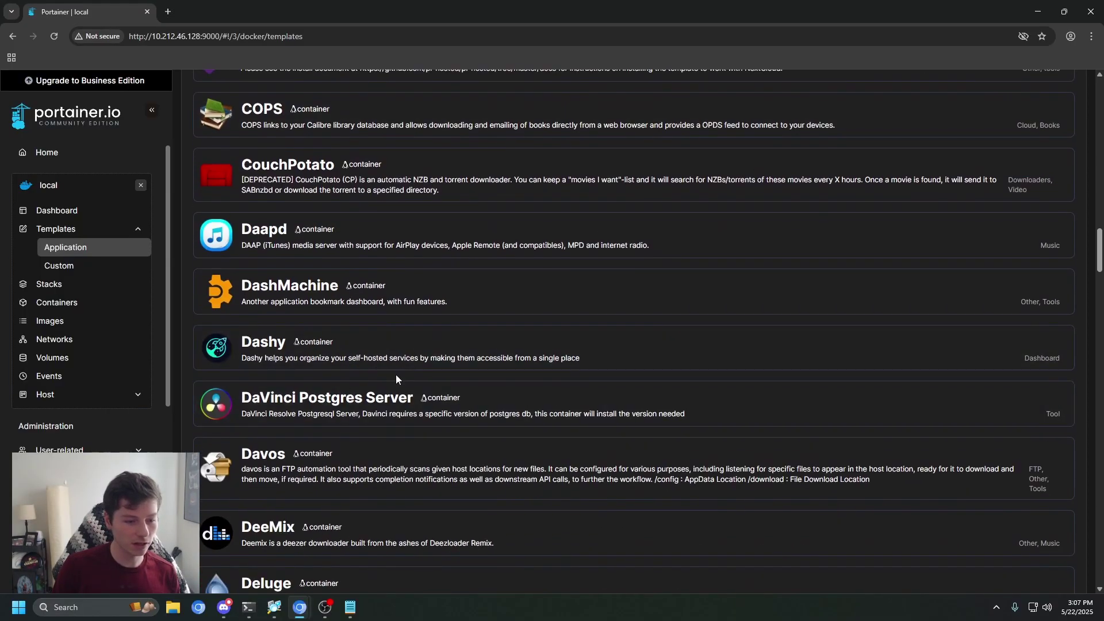
scroll(397, 403, "down", 4)
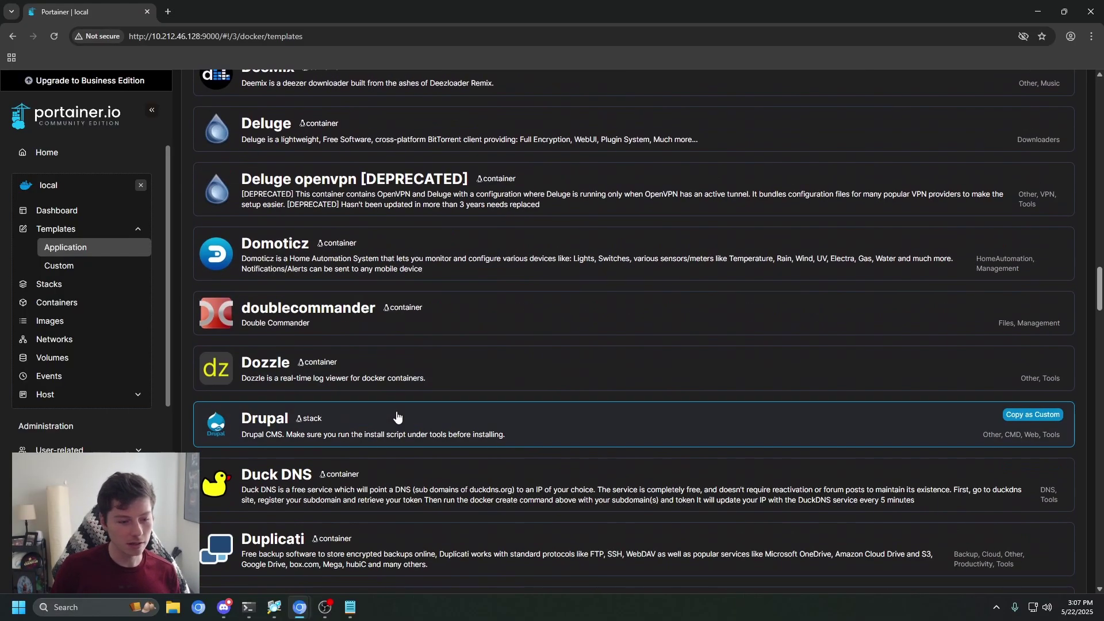
scroll(414, 415, "down", 2)
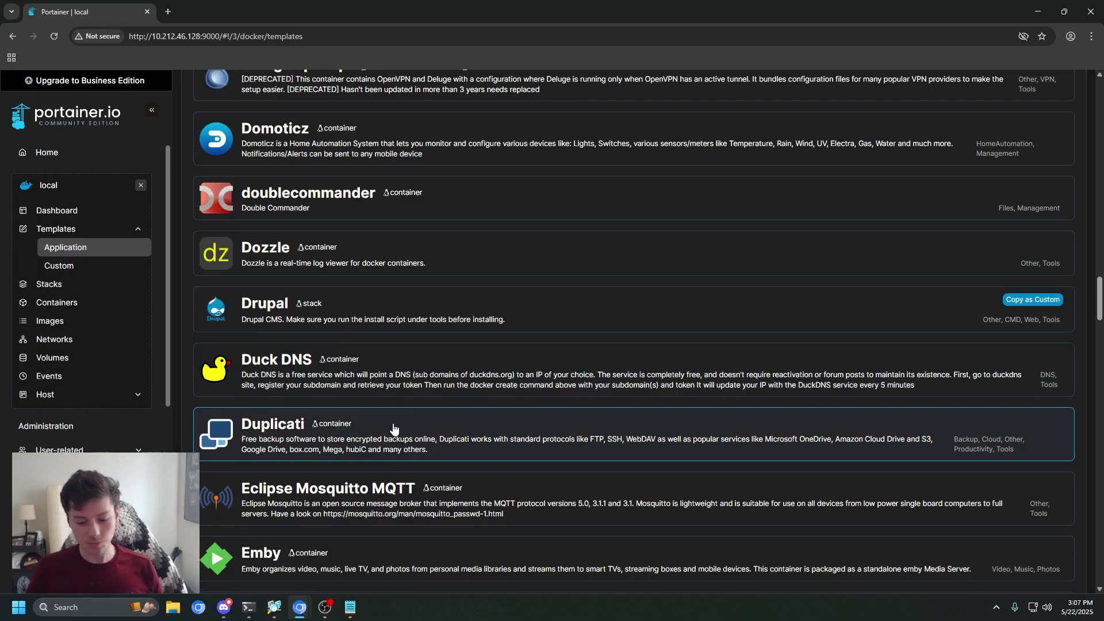
scroll(403, 432, "down", 5)
Return to the start of the application templates list and filter it by the Dashboard category
scroll(431, 382, "up", 20)
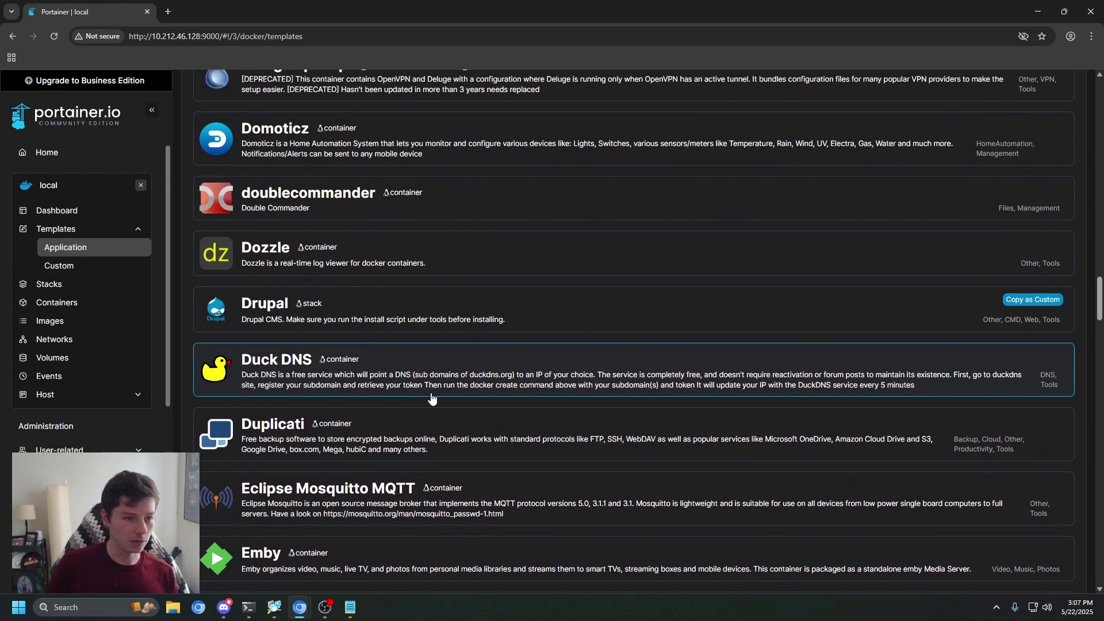
scroll(432, 359, "up", 18)
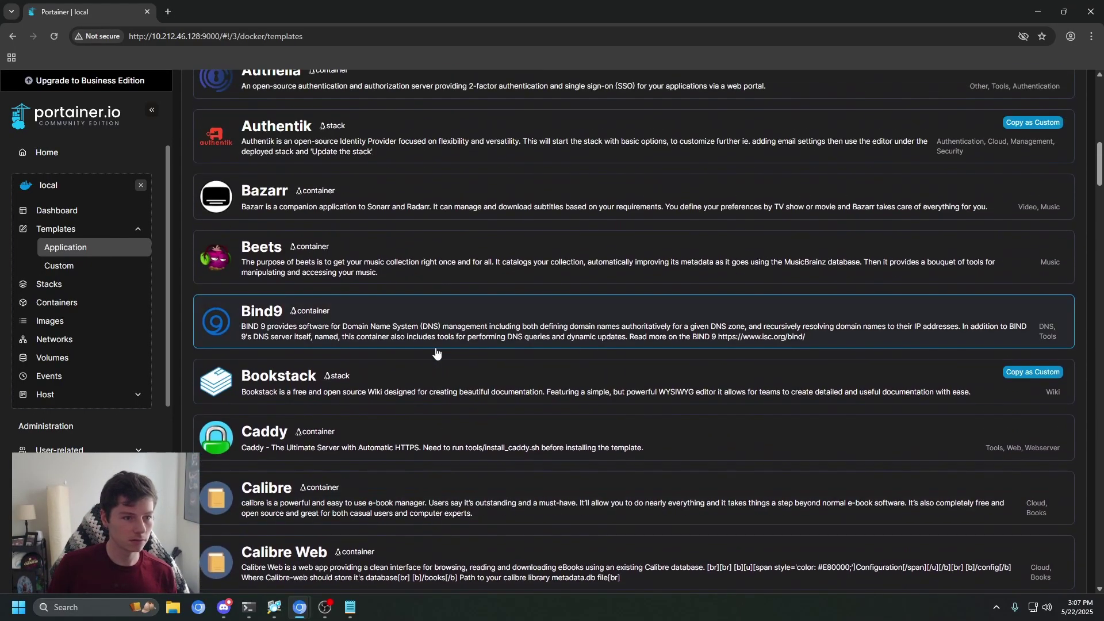
scroll(437, 349, "up", 3)
scroll(429, 259, "down", 18)
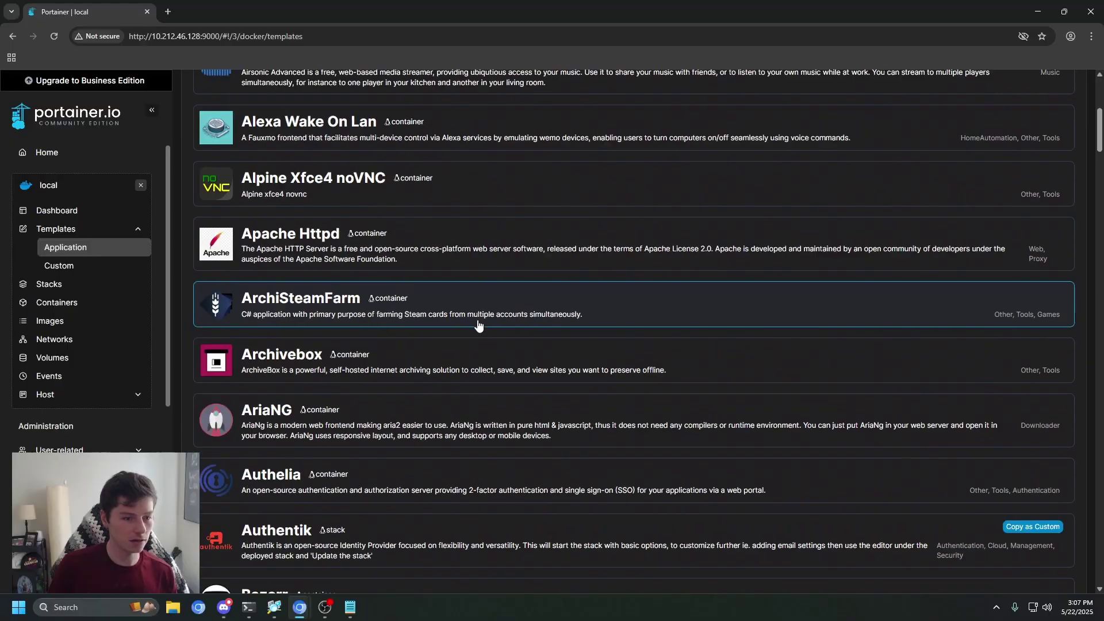
scroll(423, 230, "up", 18)
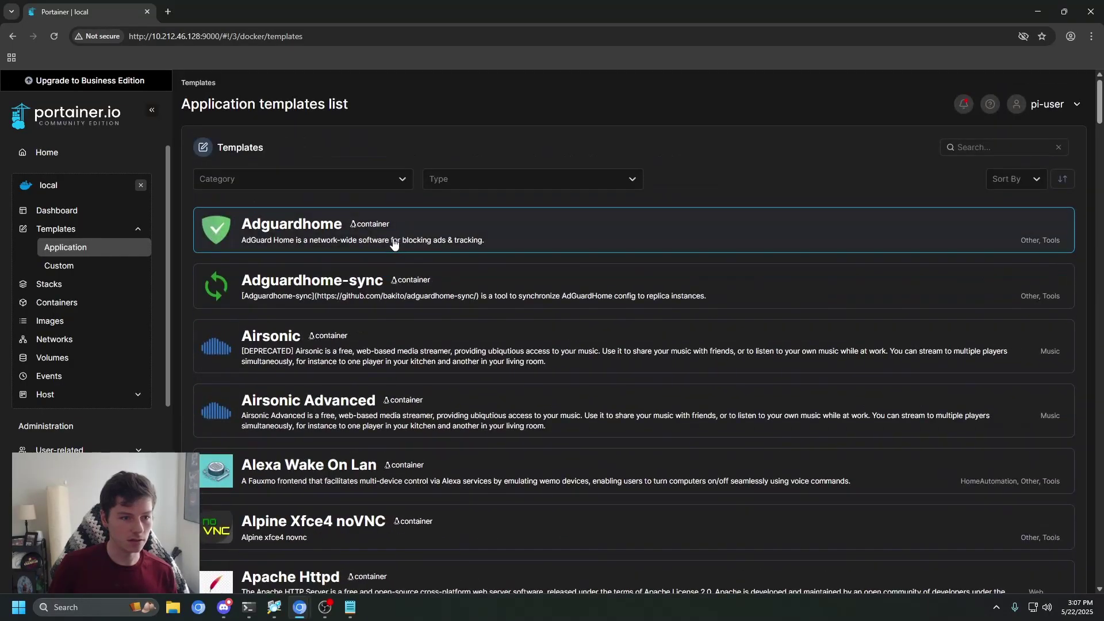
left_click(327, 179)
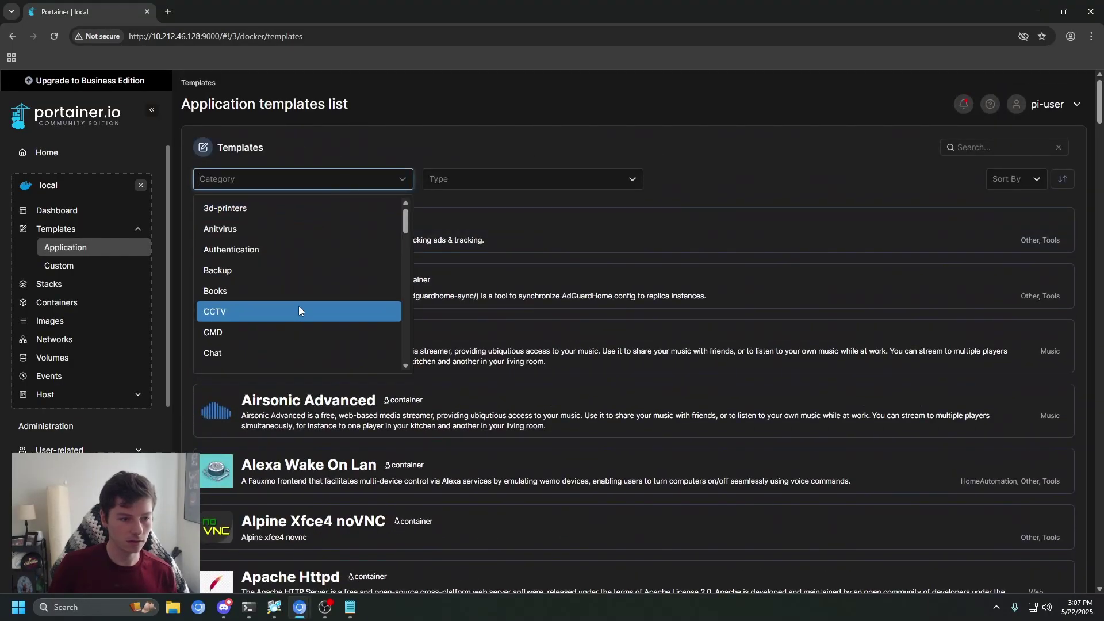
scroll(288, 299, "down", 3)
left_click(259, 247)
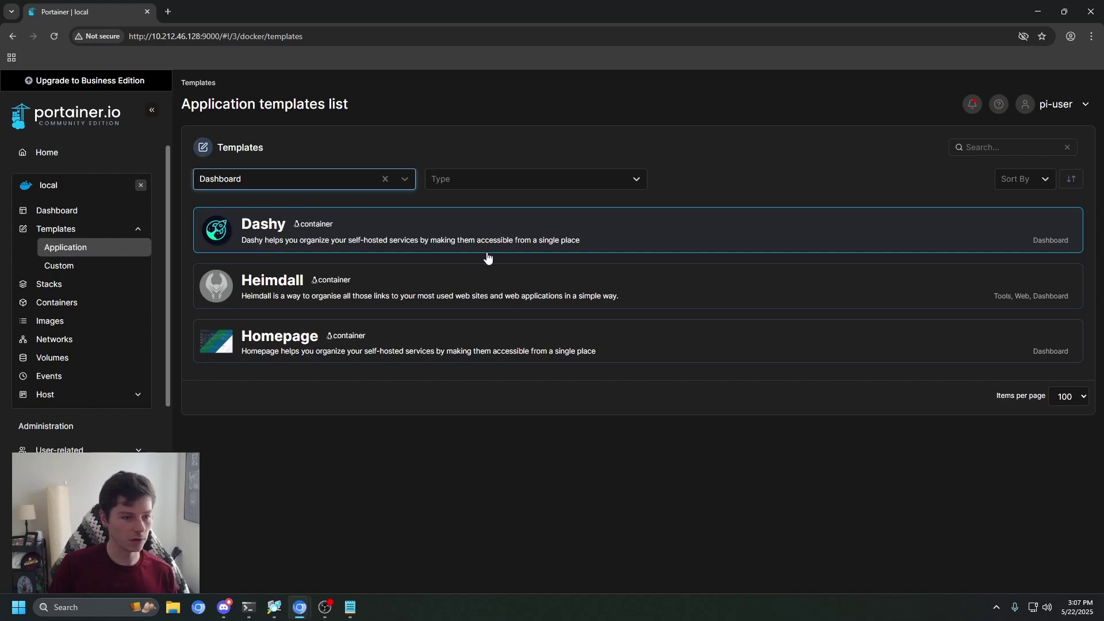
Open the Homepage template from the filtered list, return to the list and clear the Dashboard category filter
left_click(743, 343)
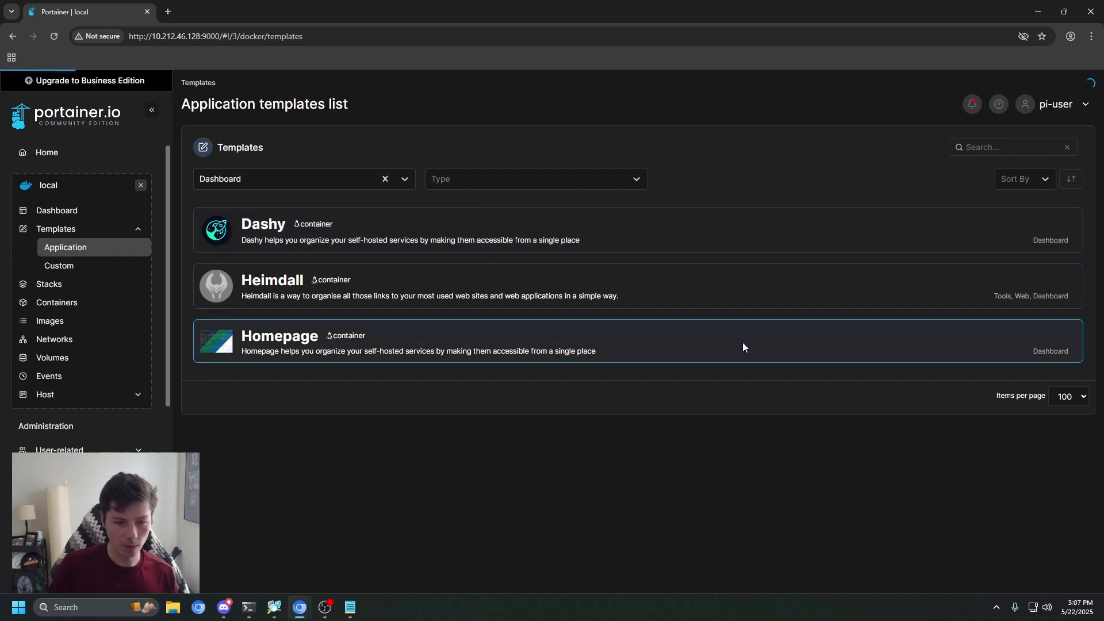
left_click(362, 248)
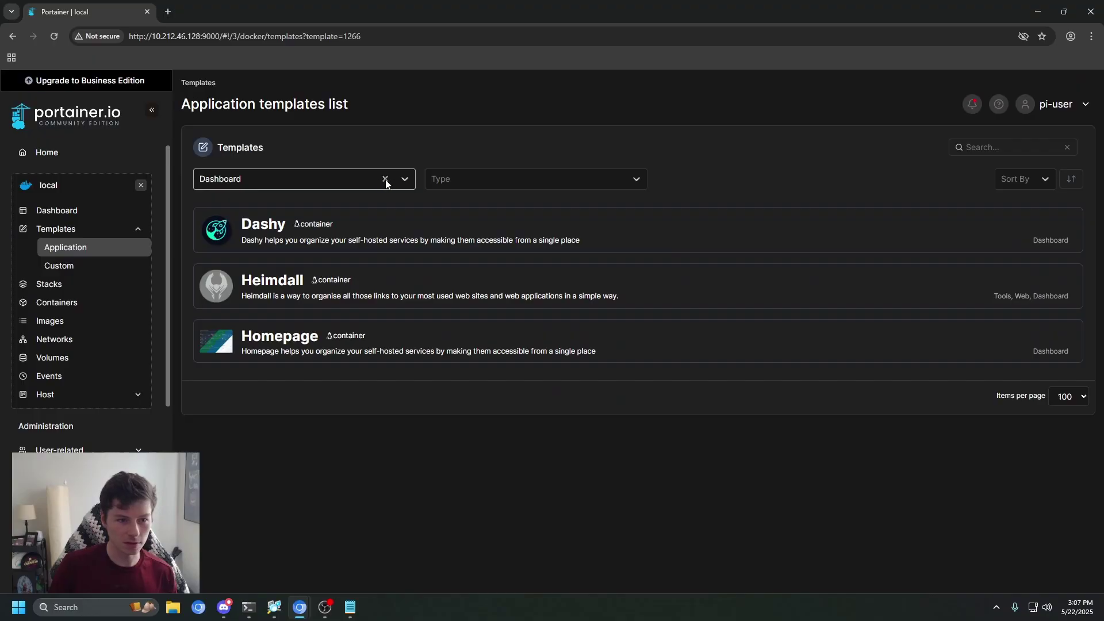
left_click(386, 180)
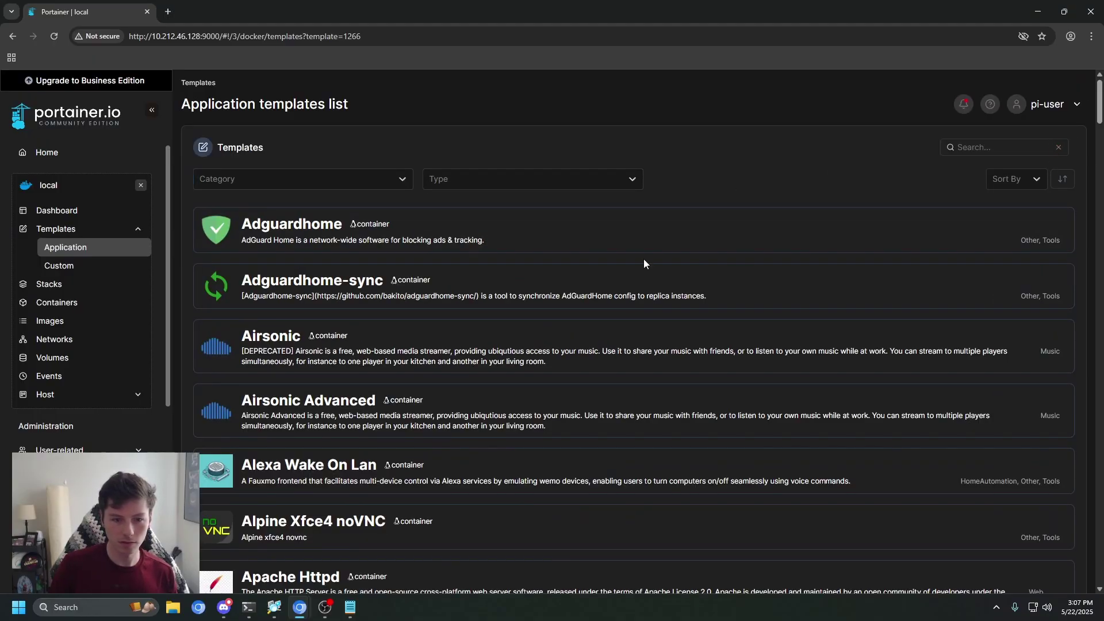
Open the Airsonic Advanced template's deployment form and browse the remaining application templates to the end of the first page
left_click(547, 234)
left_click(383, 371)
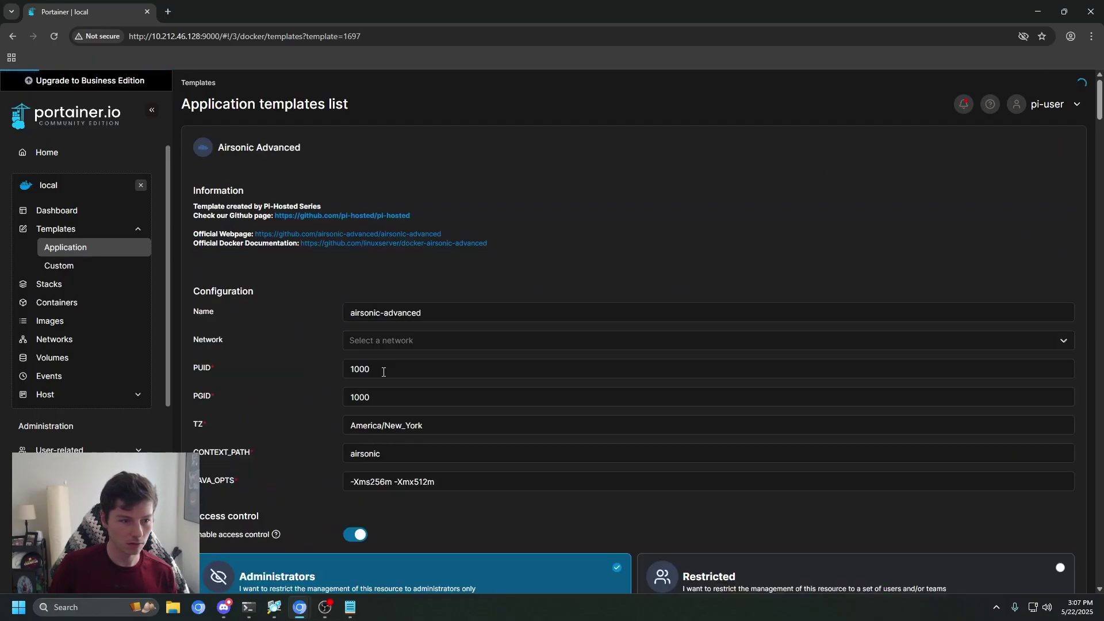
scroll(328, 368, "down", 5)
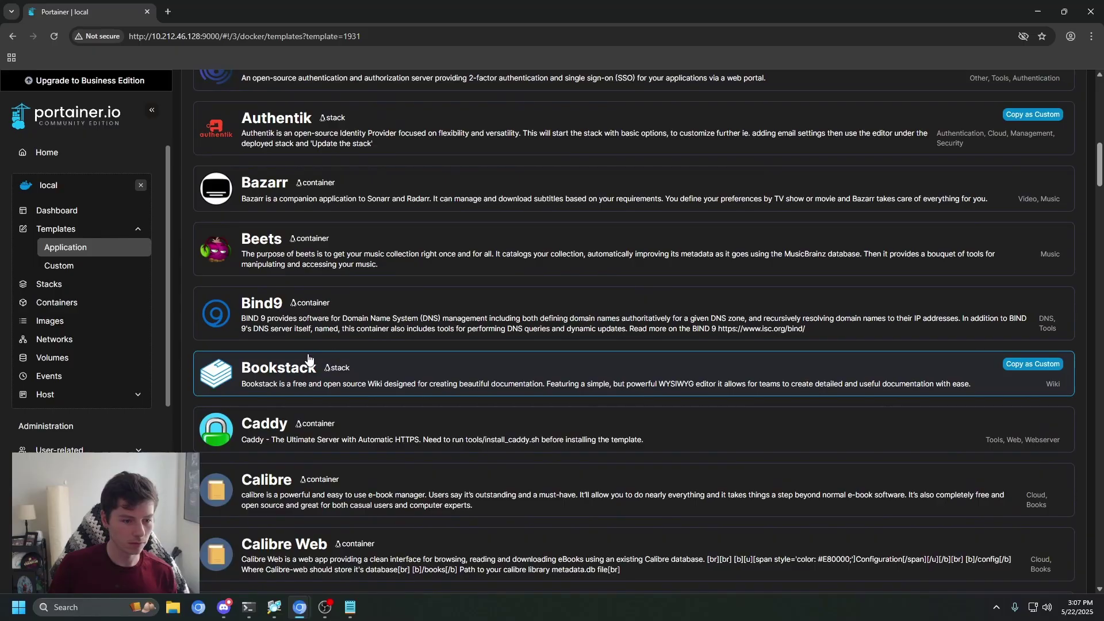
scroll(253, 437, "down", 5)
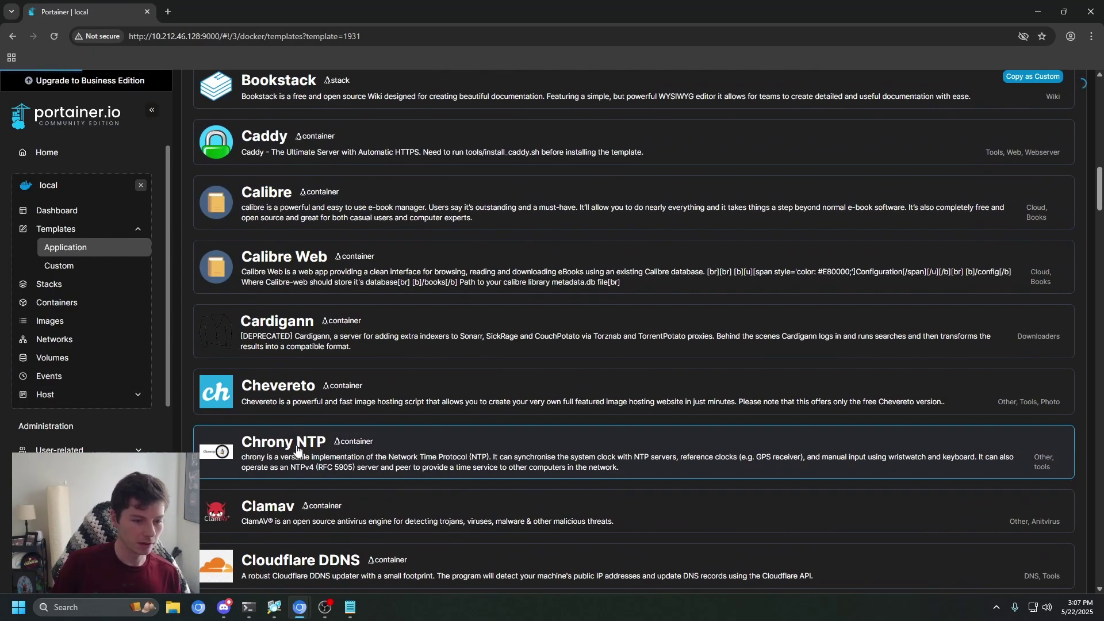
scroll(297, 450, "down", 8)
scroll(377, 459, "down", 13)
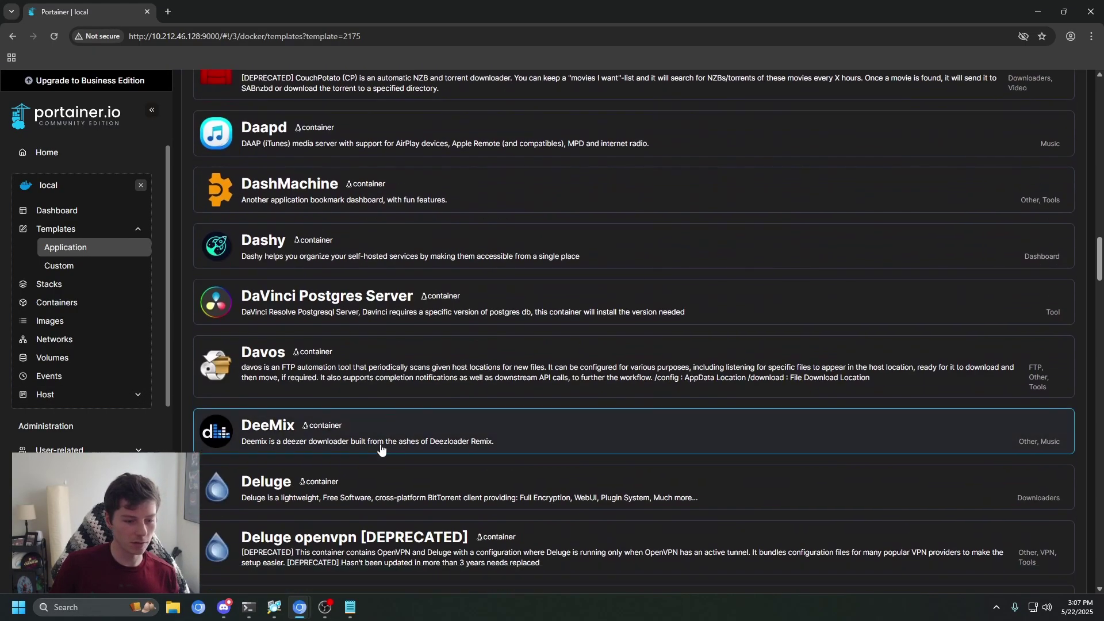
scroll(369, 438, "down", 8)
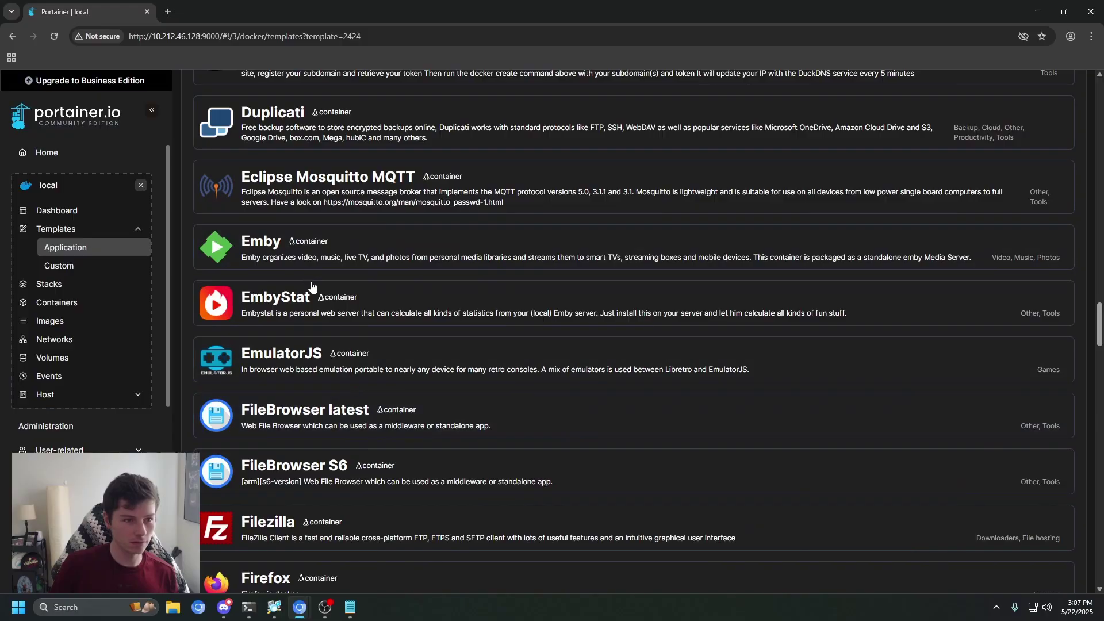
scroll(363, 437, "down", 20)
scroll(345, 488, "down", 8)
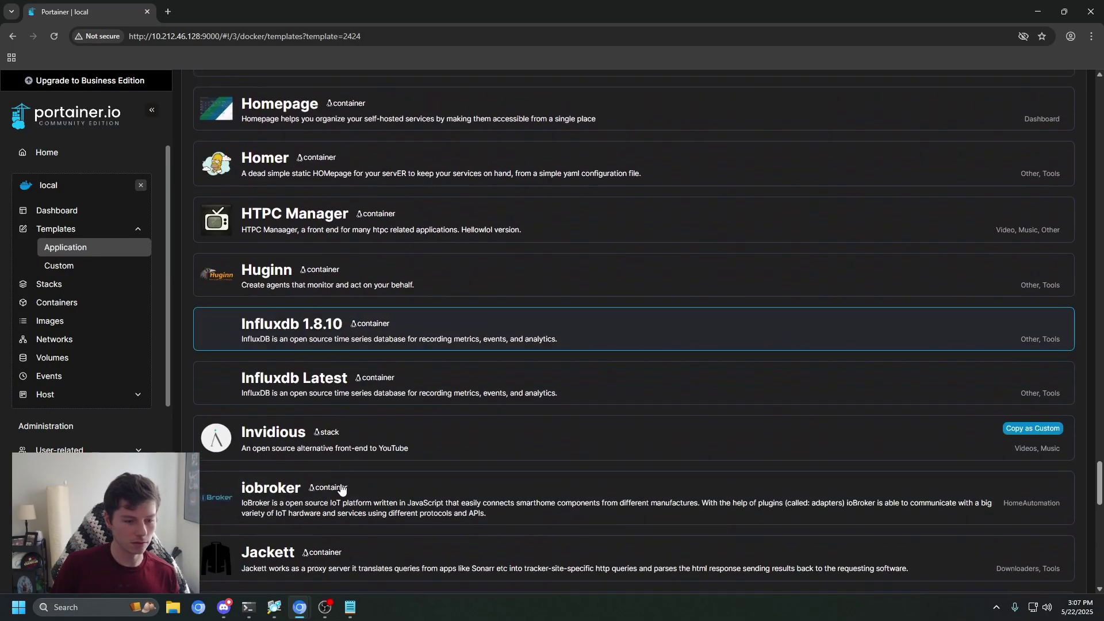
scroll(354, 489, "down", 9)
scroll(362, 489, "down", 5)
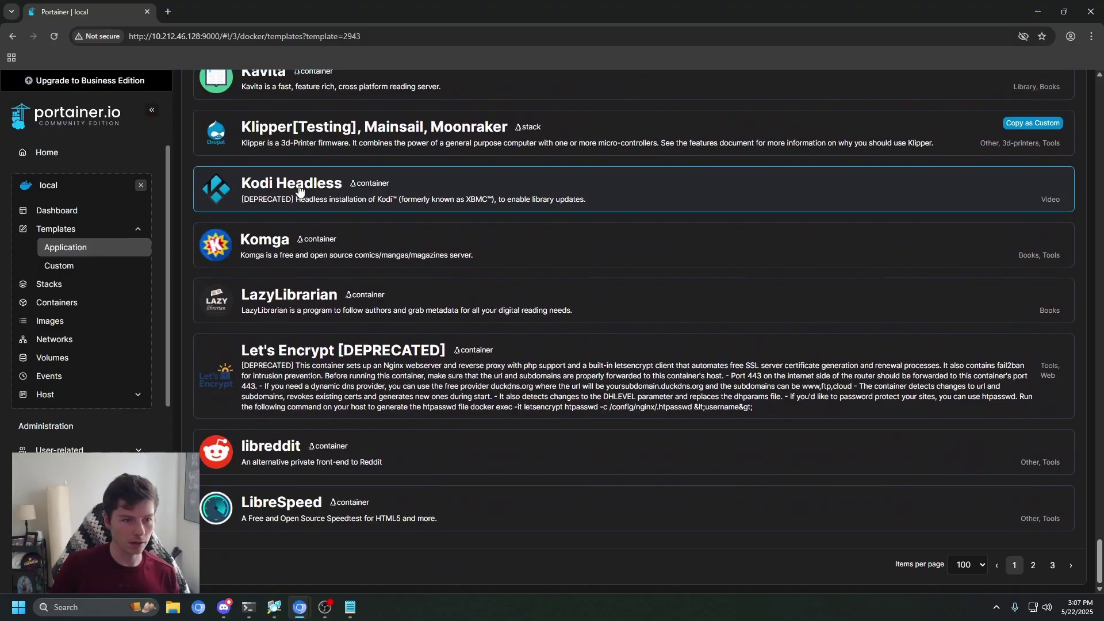
scroll(259, 288, "up", 2)
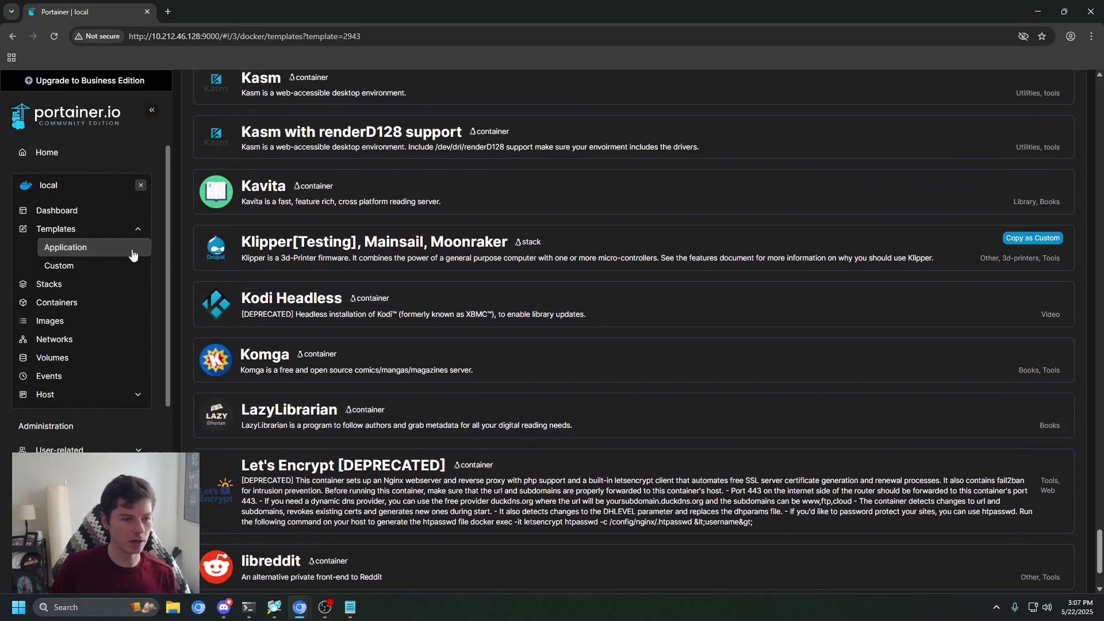
Look at the Custom Templates page, return to the application templates list and open the Adguardhome template, dismissing the failure notifications
left_click(95, 263)
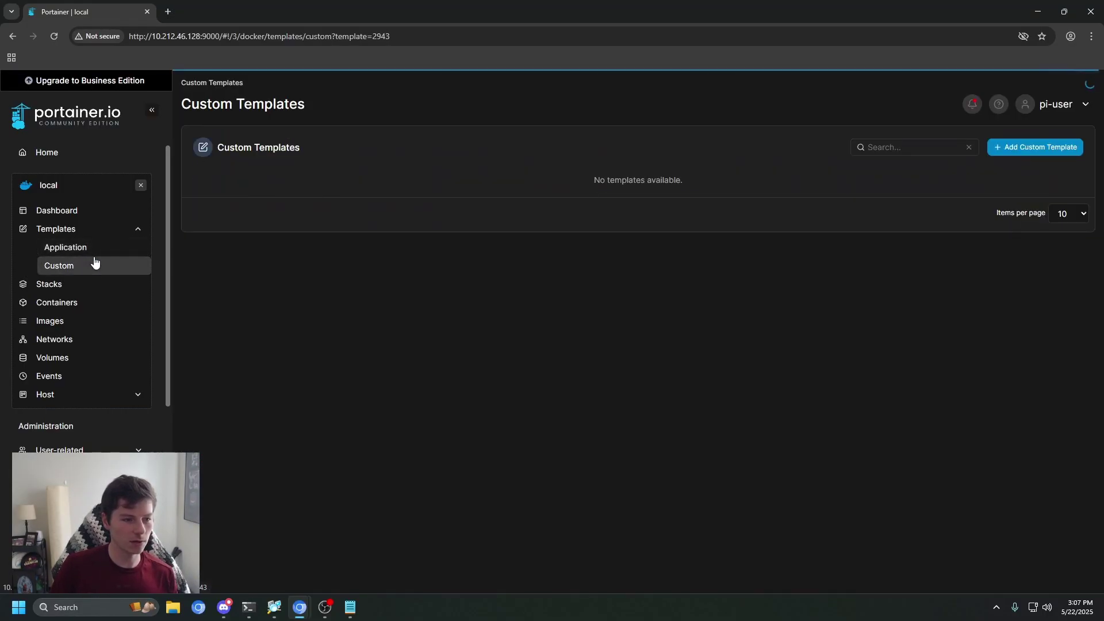
left_click(92, 253)
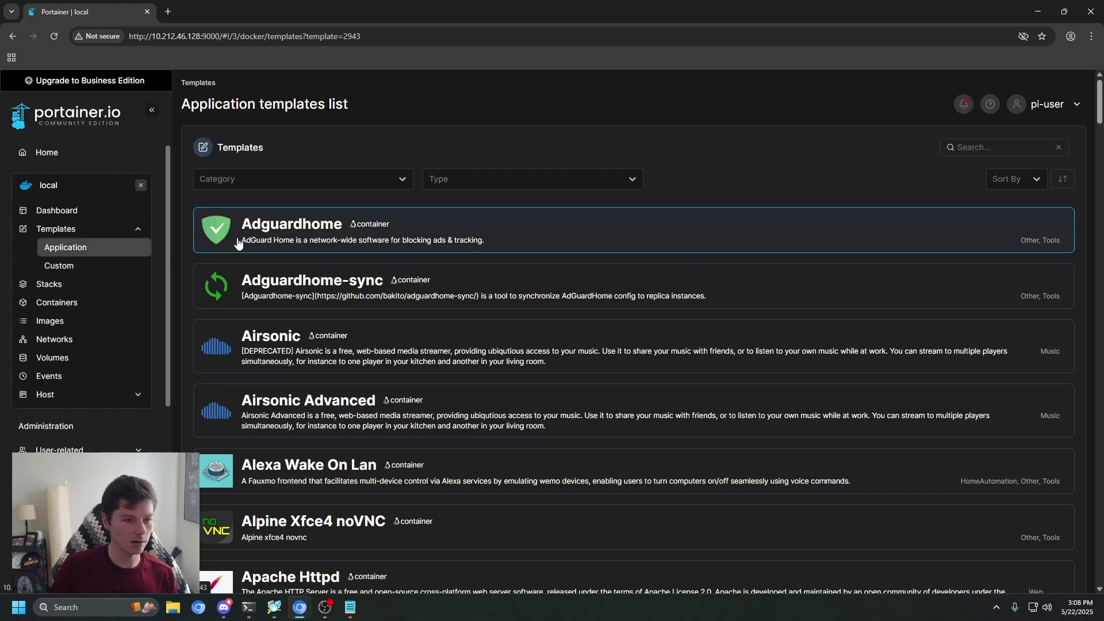
left_click(262, 236)
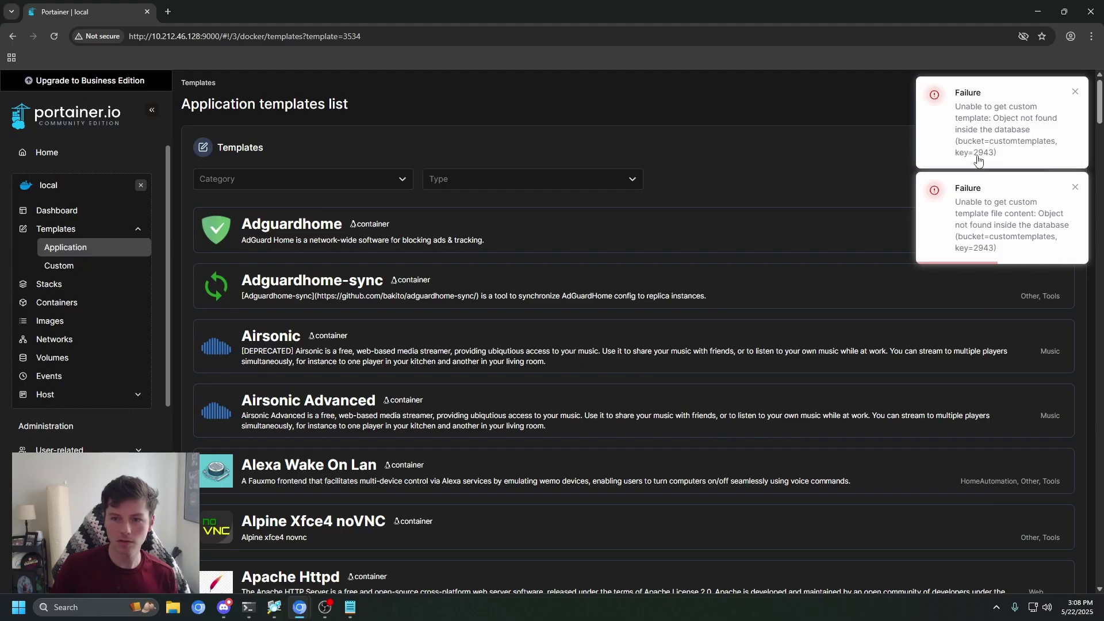
left_click_drag(1043, 118, 1048, 119)
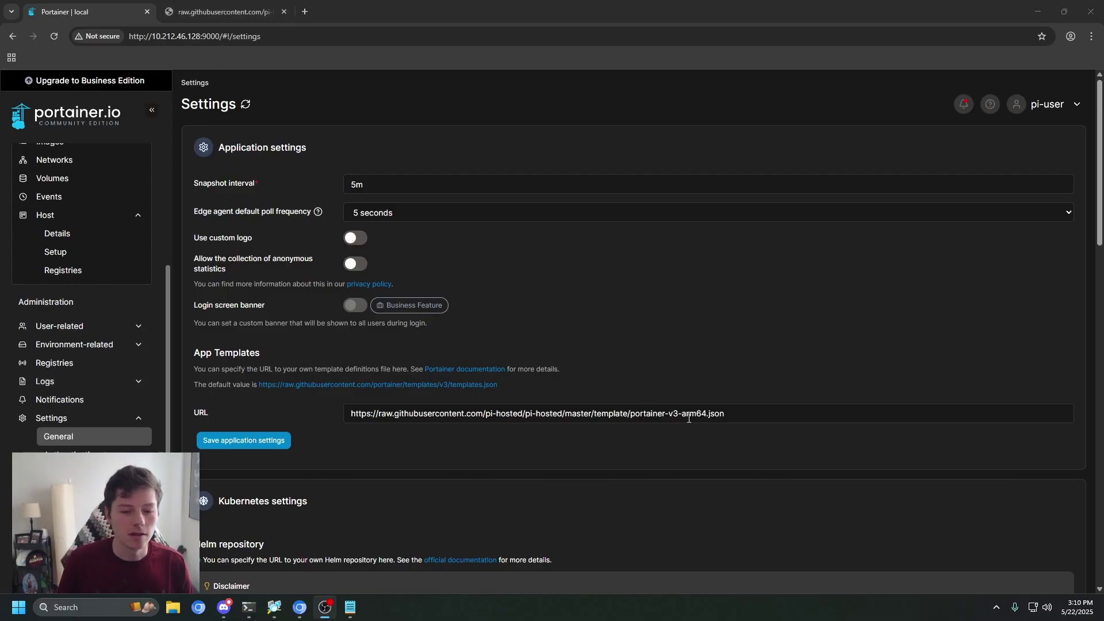
Check the App Templates URL against the open portainer-v3-arm64.json page and save the application settings
left_click_drag(673, 414, 679, 413)
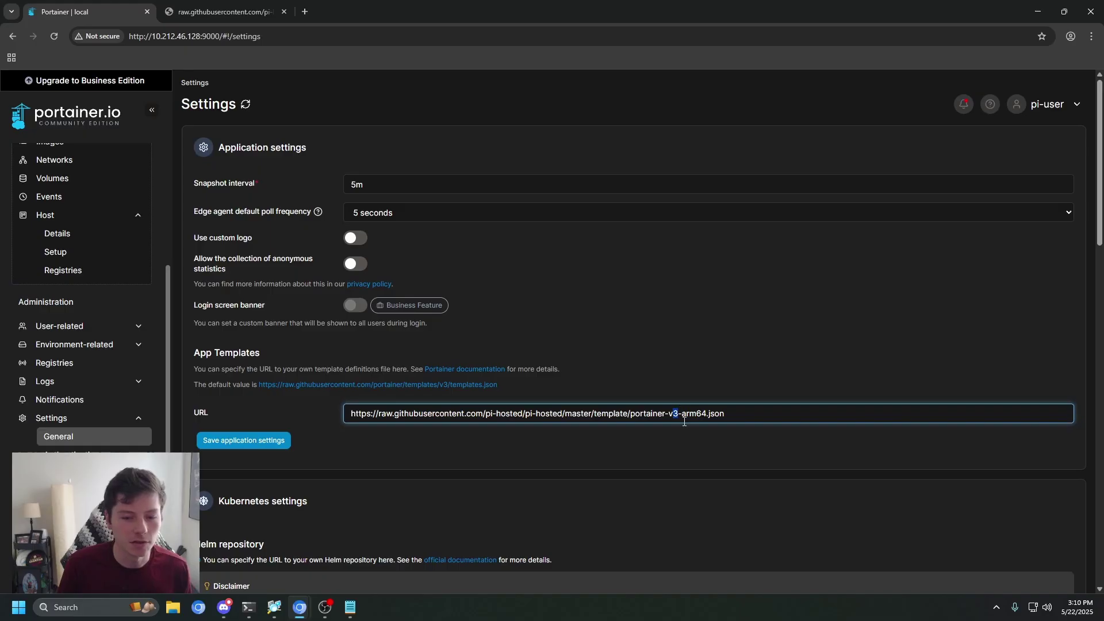
left_click(224, 11)
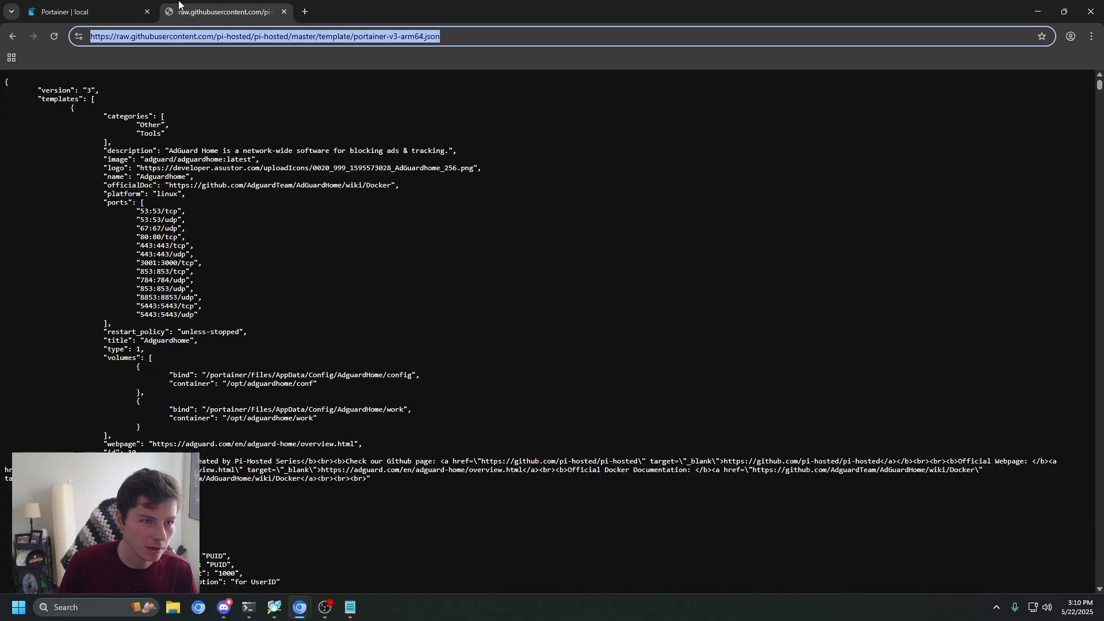
left_click(89, 13)
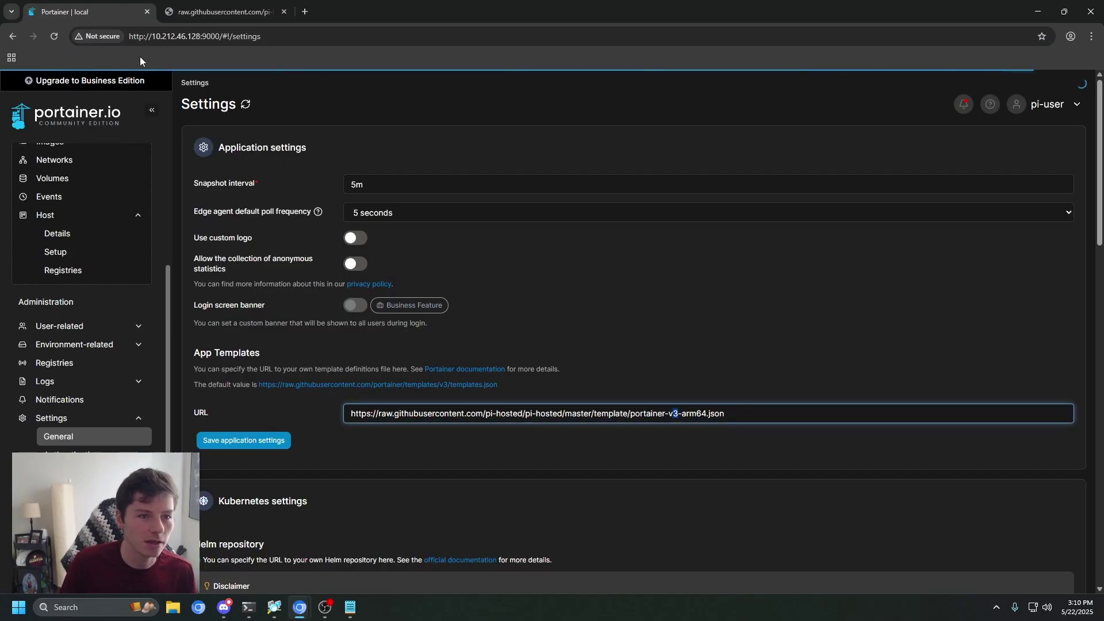
key("ctrl+a")
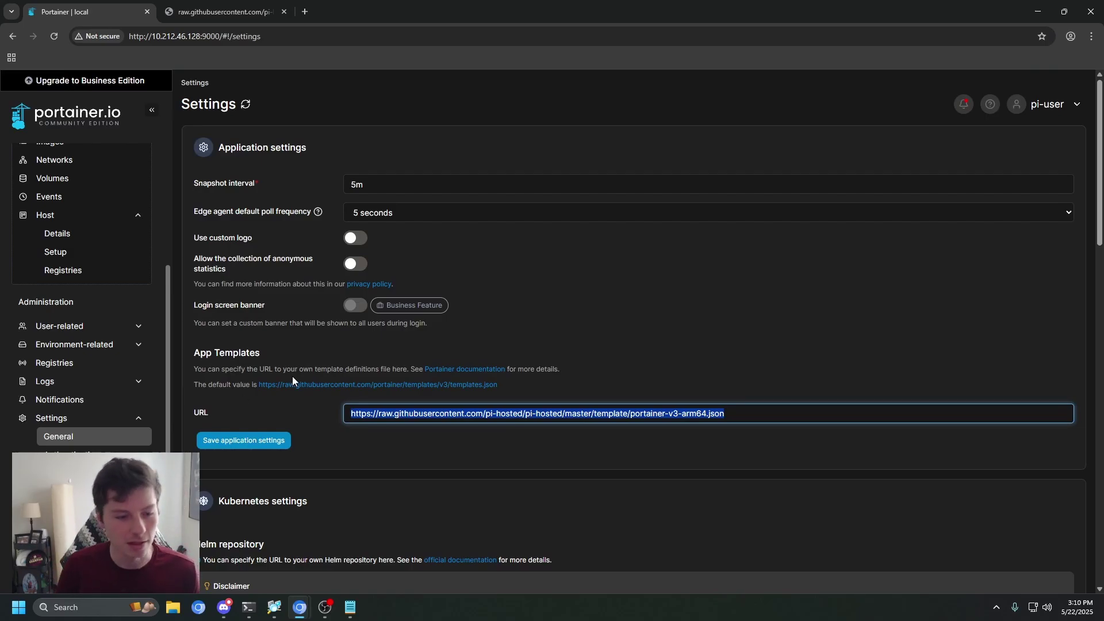
left_click(212, 441)
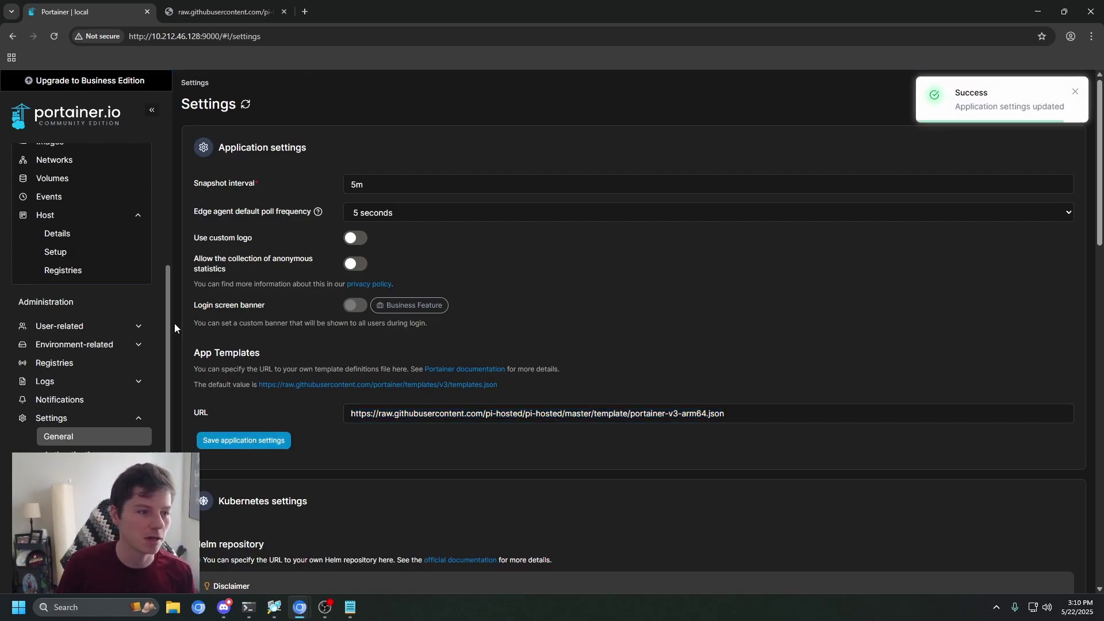
Open the Dashy template from the application templates list and set its network to bridge
scroll(92, 293, "up", 3)
left_click(85, 249)
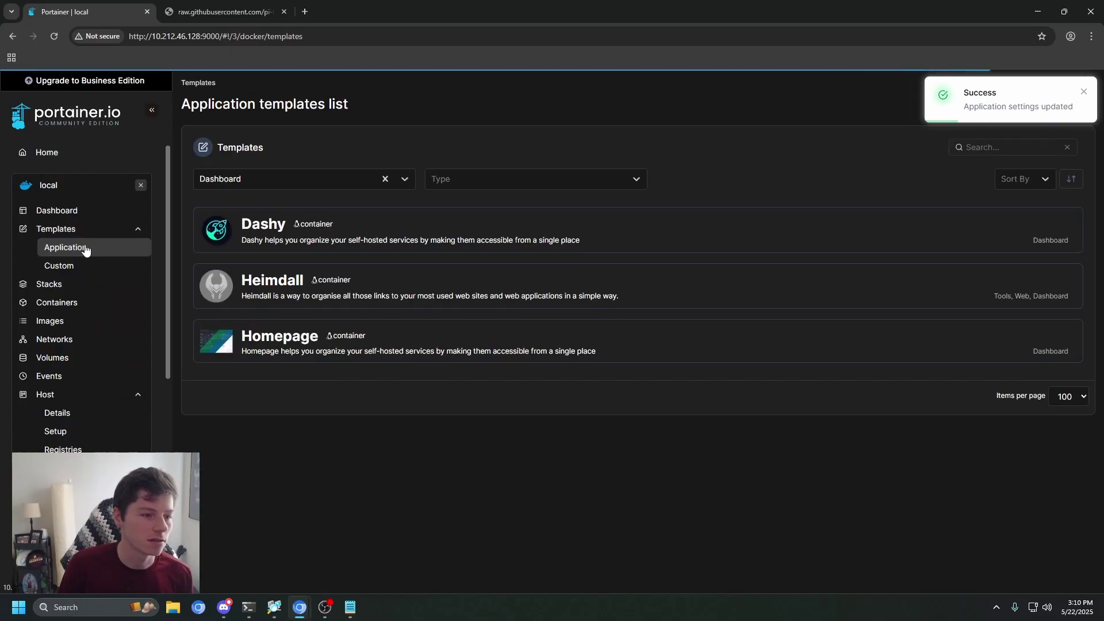
left_click(530, 247)
left_click(495, 397)
left_click(448, 427)
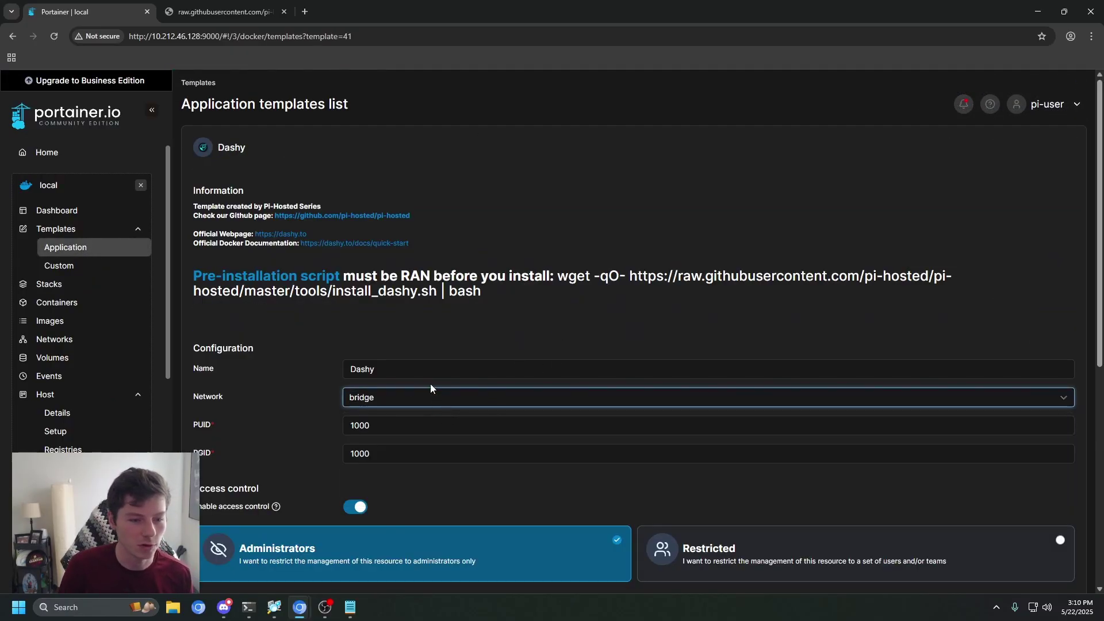
Show Dashy's advanced options, review its port and volume mappings, and deploy the container
scroll(402, 356, "down", 3)
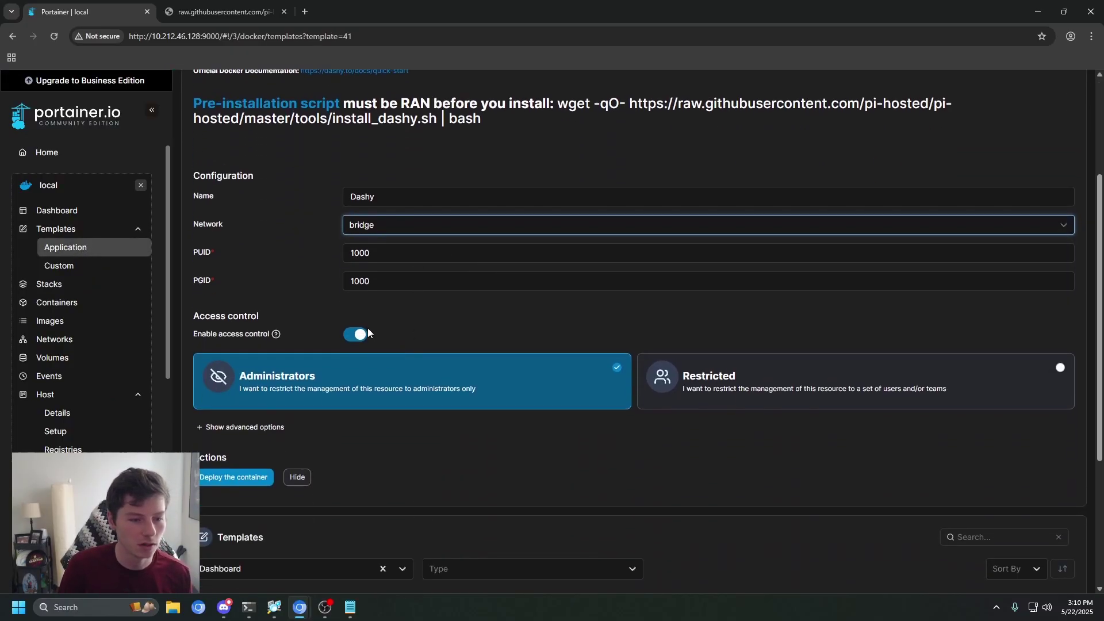
left_click(245, 427)
scroll(279, 433, "down", 4)
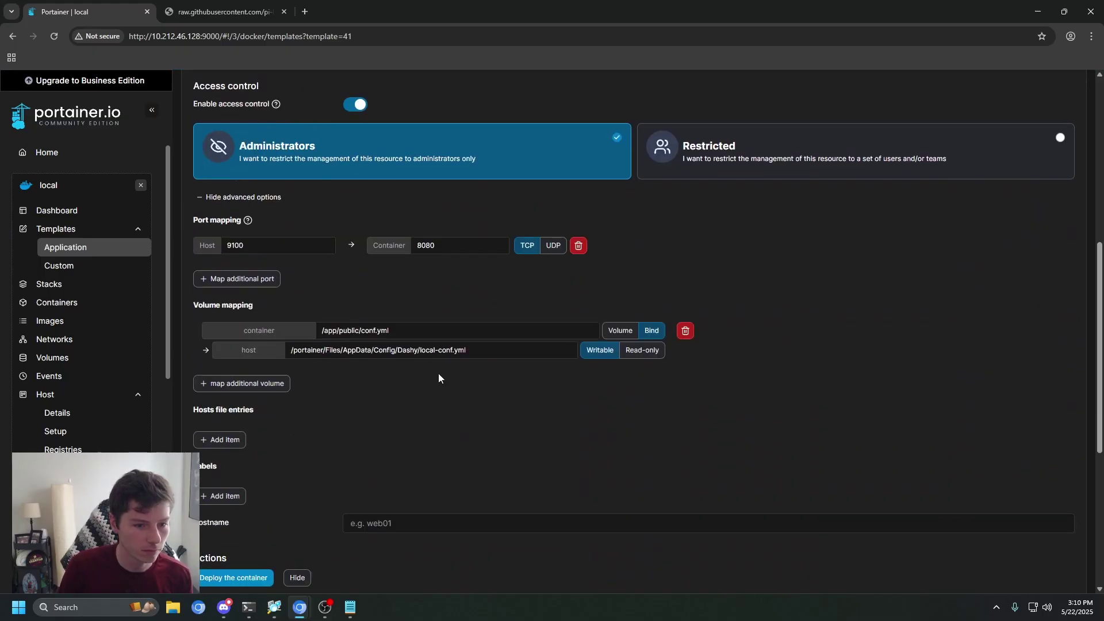
scroll(436, 371, "down", 4)
left_click(242, 349)
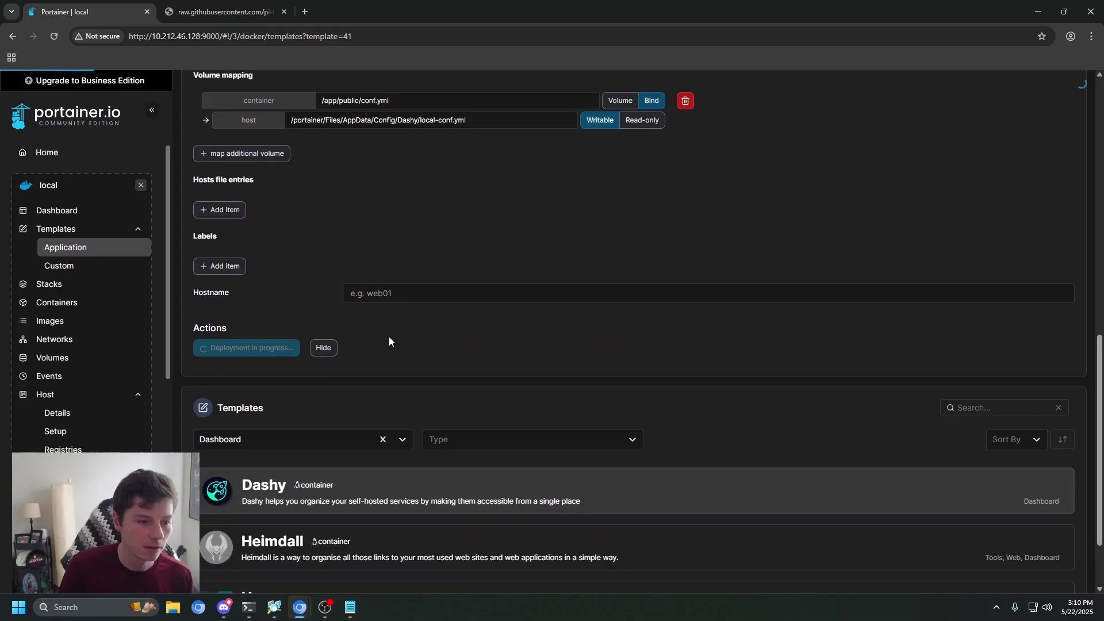
scroll(389, 341, "up", 3)
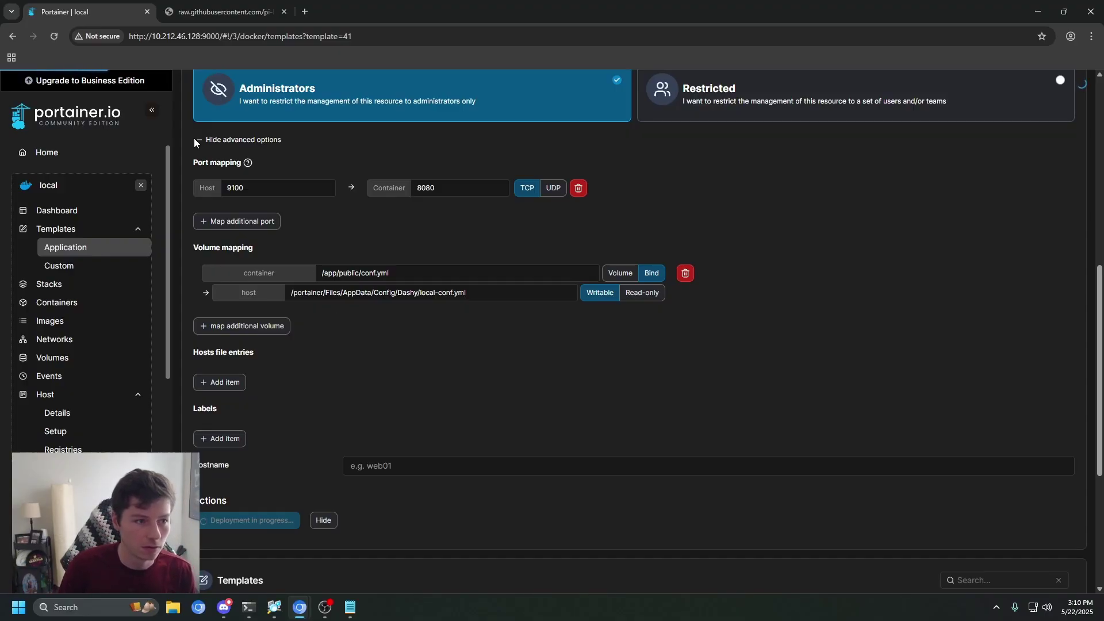
scroll(320, 210, "up", 1)
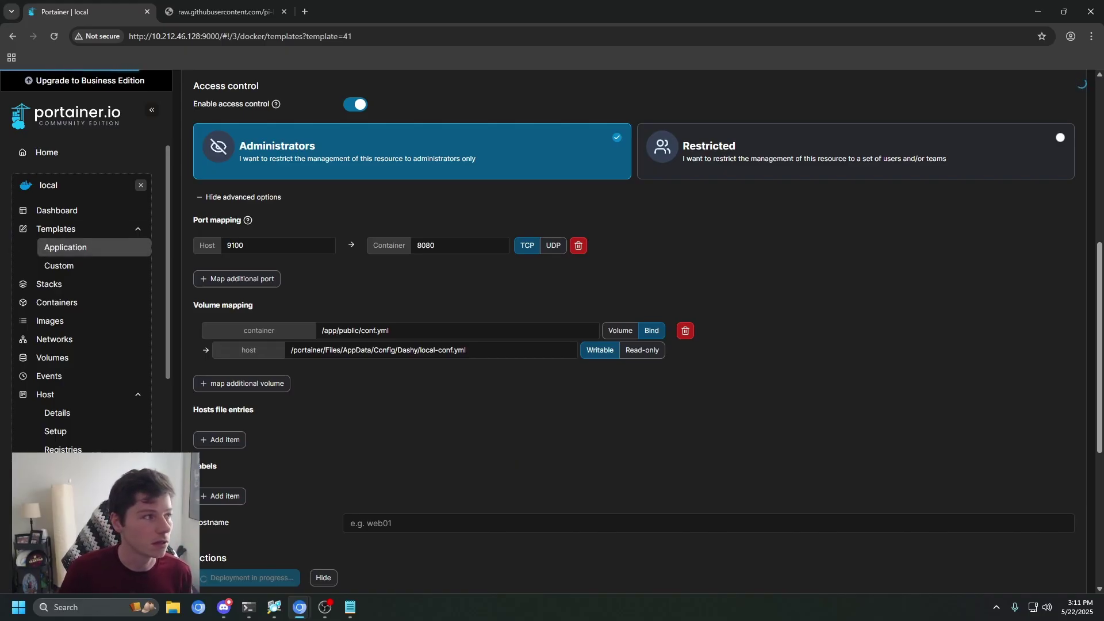
key("alt+Tab")
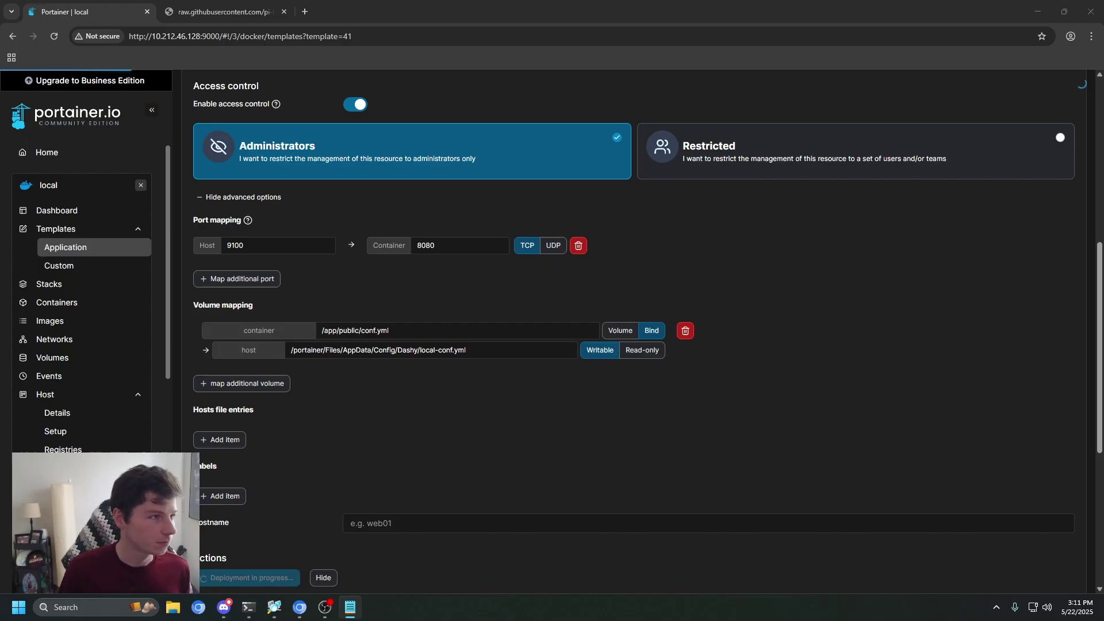
left_click(248, 607)
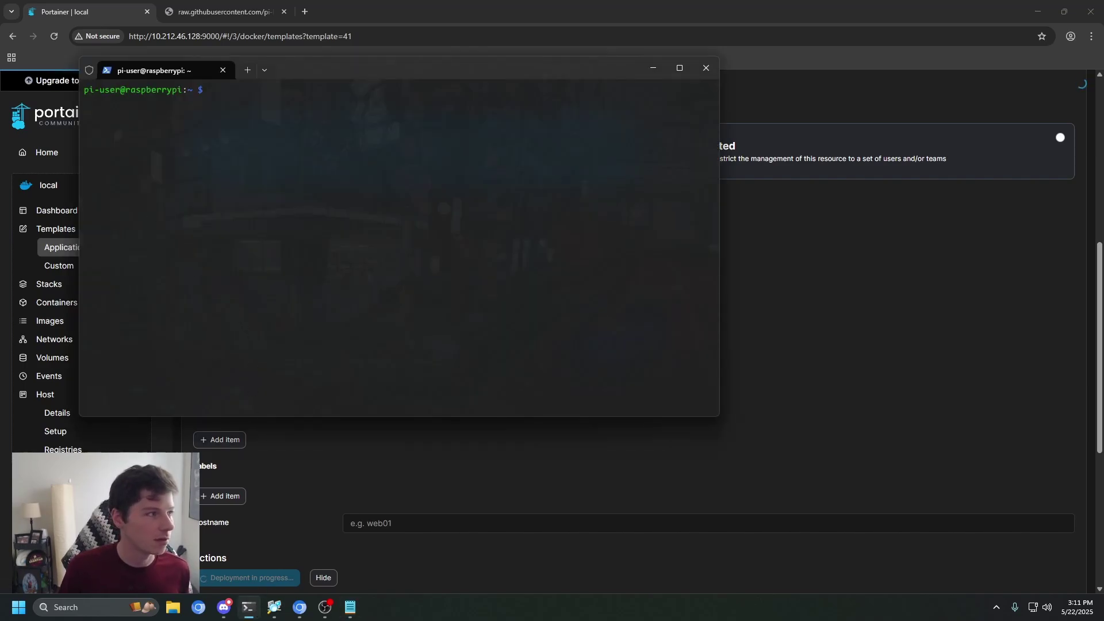
left_click(350, 607)
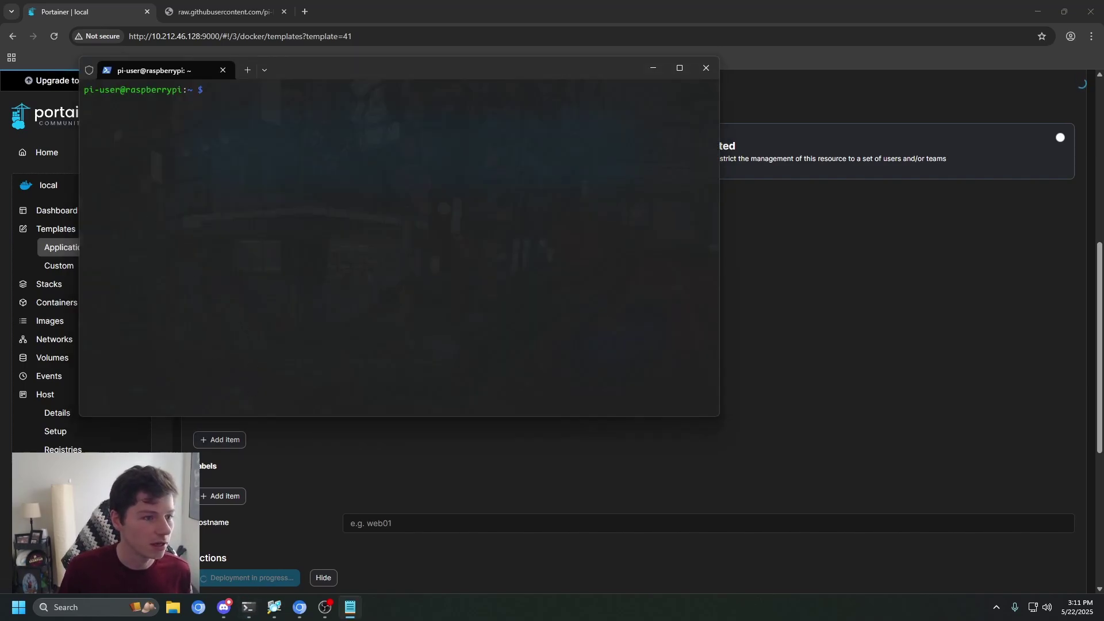
left_click(50, 238)
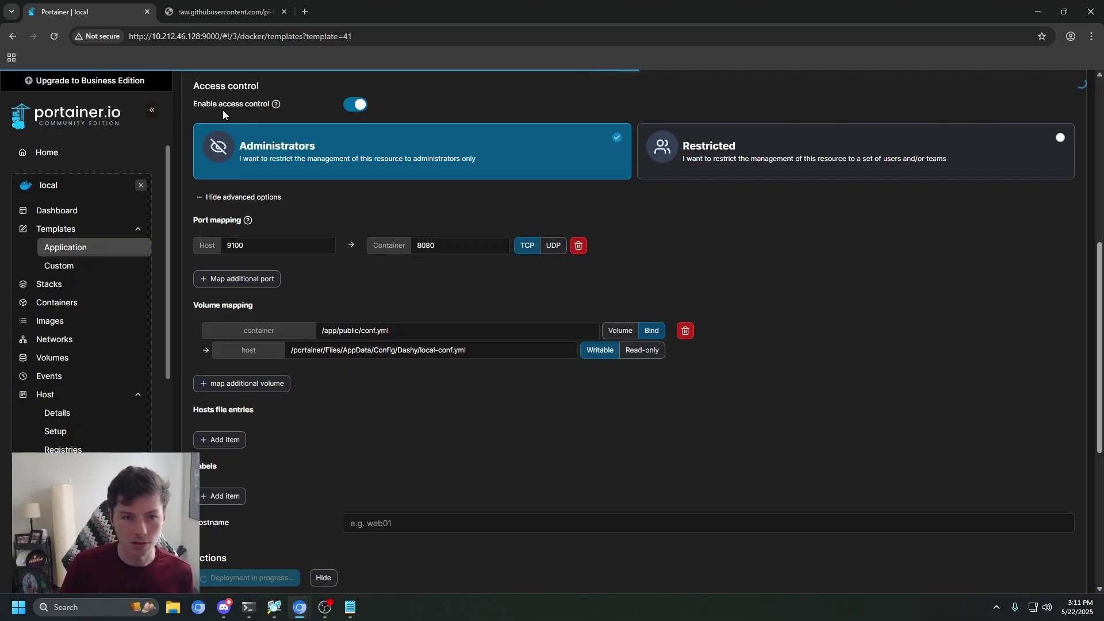
Open the Custom Templates page in a separate browser tab and view the notifications there
middle_click(103, 271)
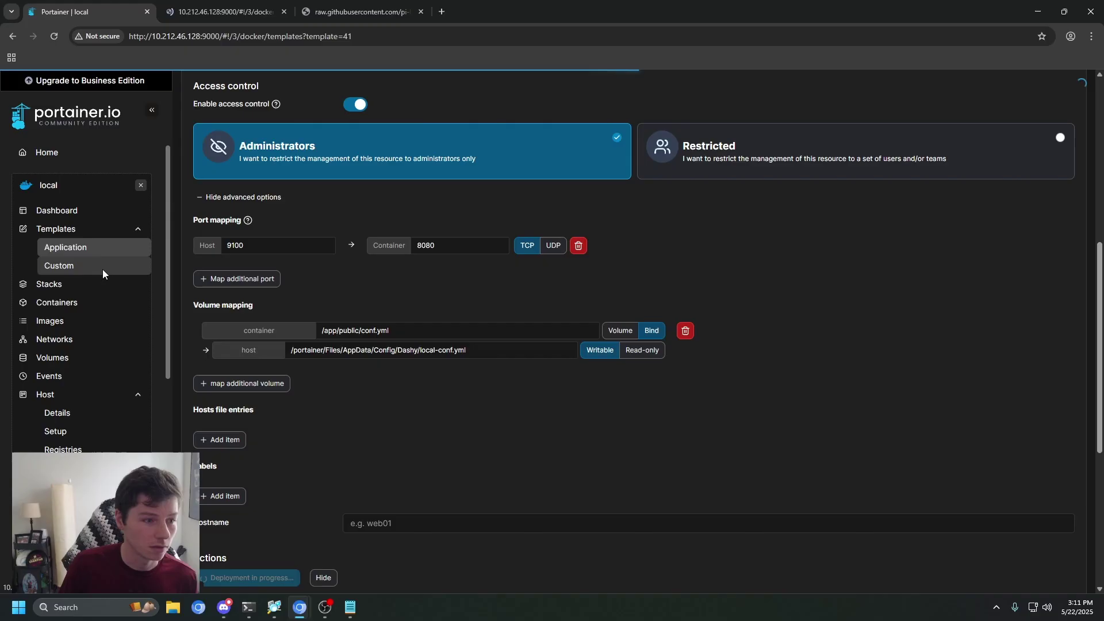
left_click(219, 11)
left_click(972, 104)
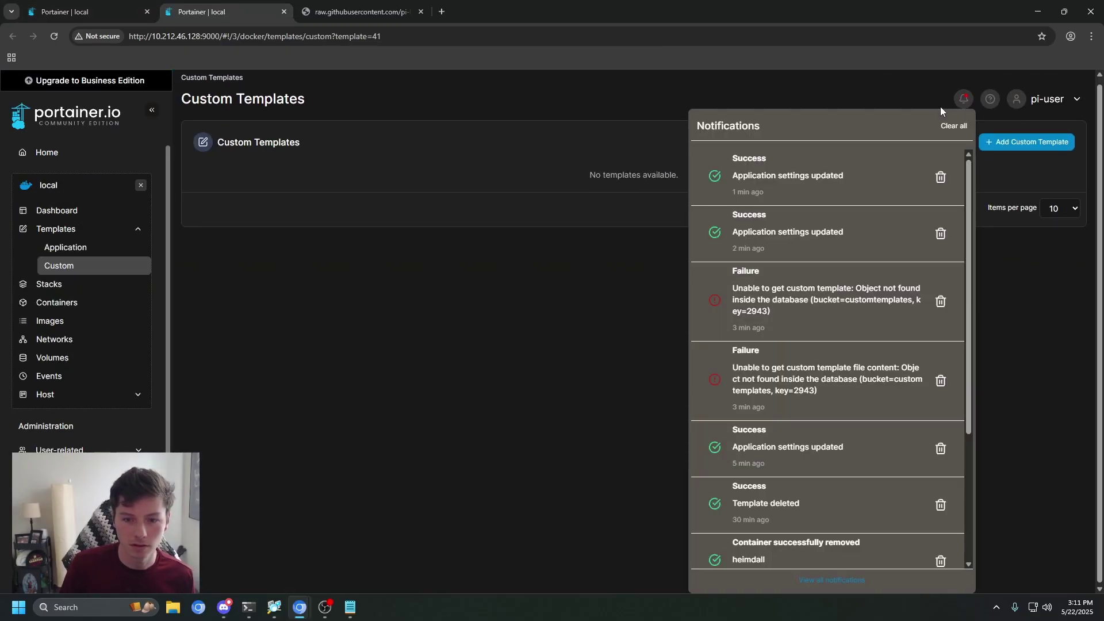
middle_click(68, 302)
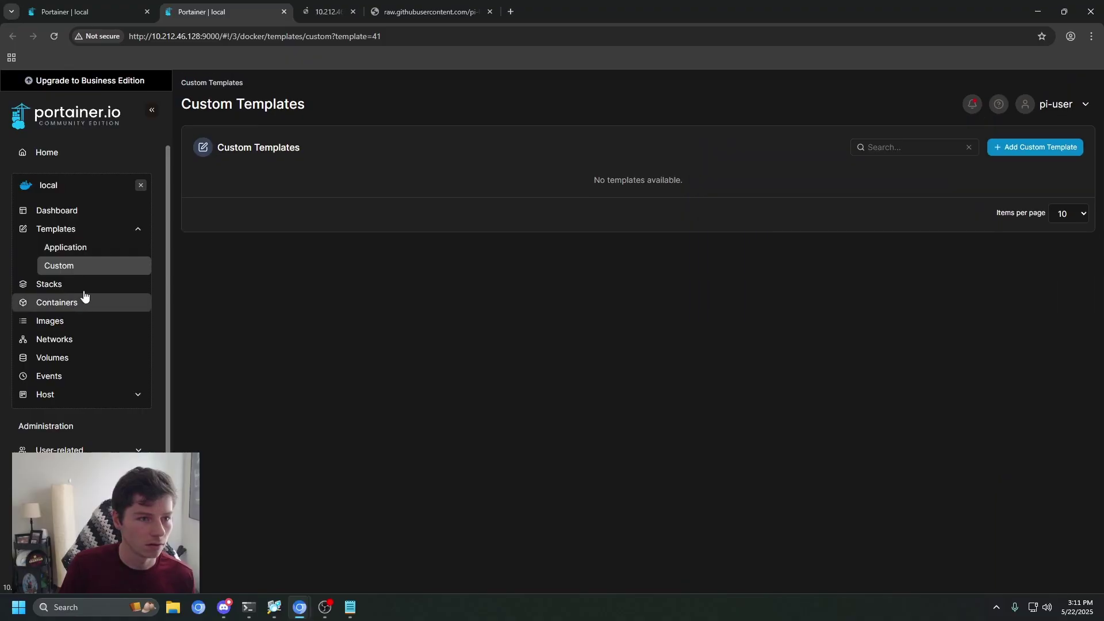
left_click(356, 14)
middle_click(356, 14)
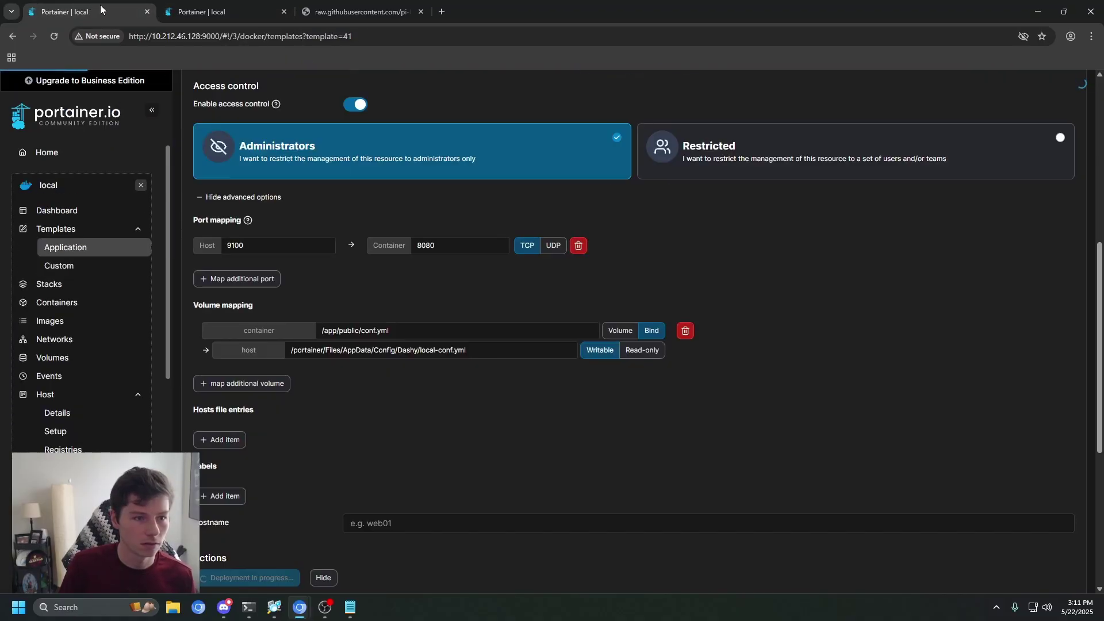
scroll(1073, 93, "up", 8)
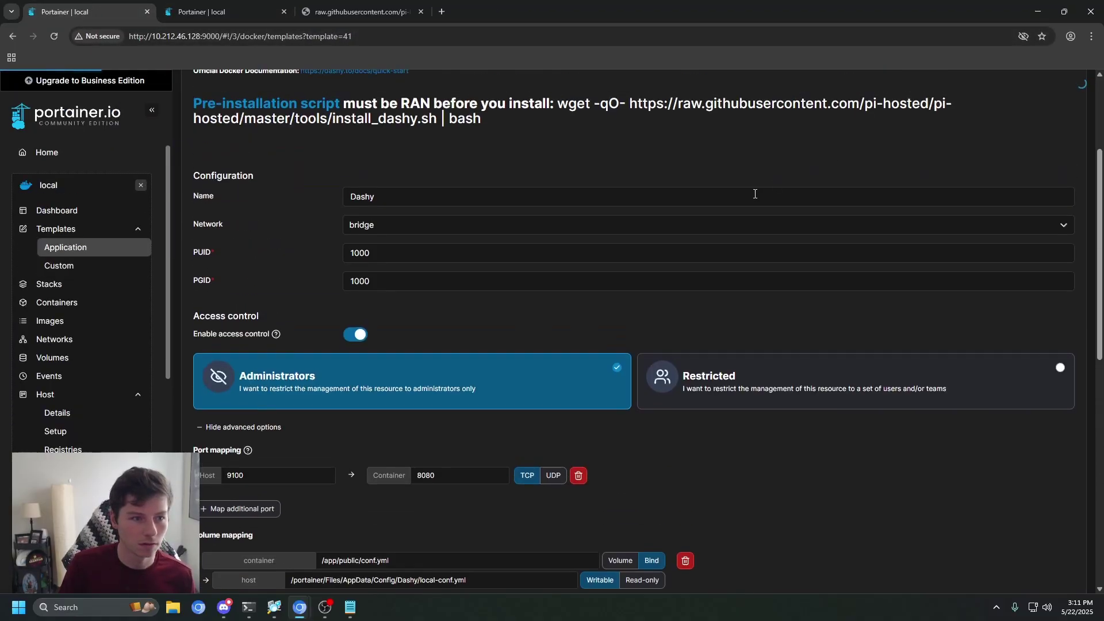
Return to the Custom Templates page, dismiss the failure notifications and start creating a custom template
left_click(248, 13)
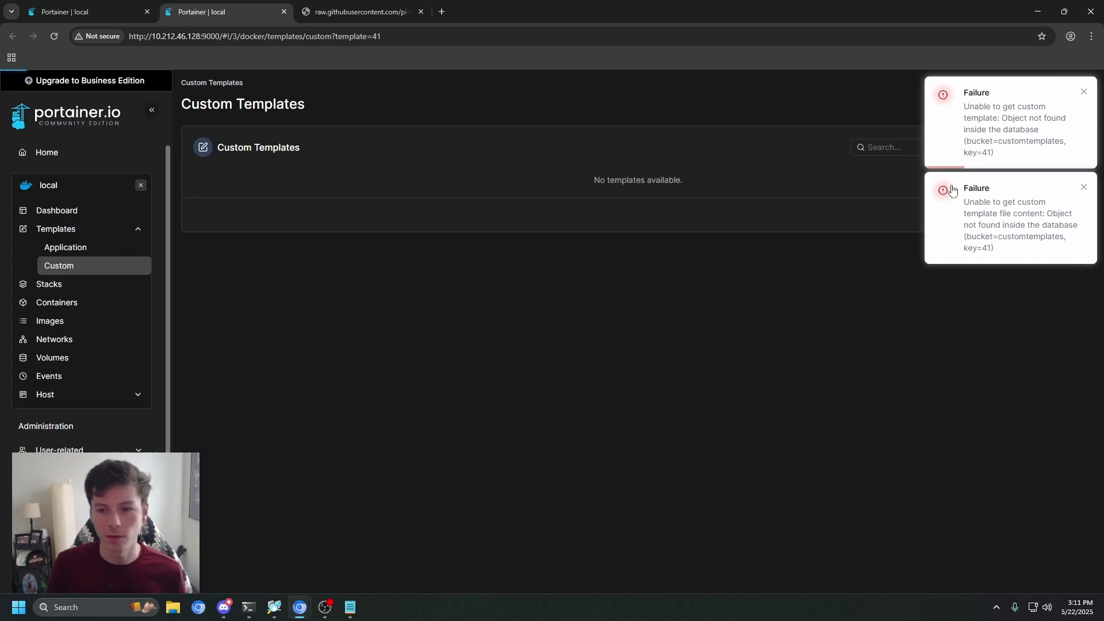
left_click(1084, 188)
left_click(1085, 113)
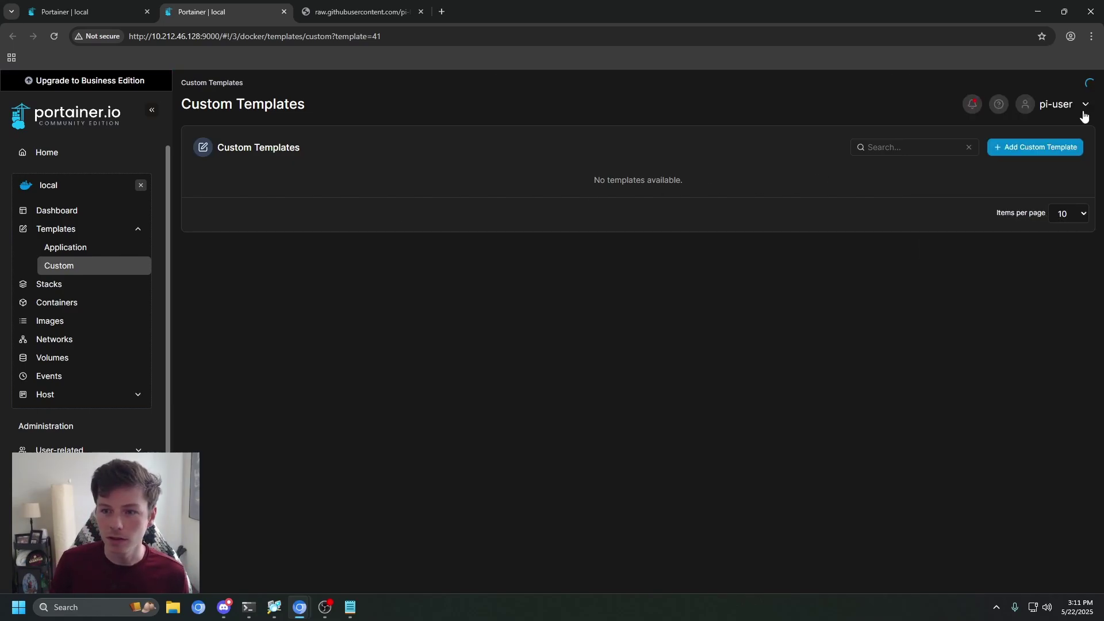
left_click(1026, 151)
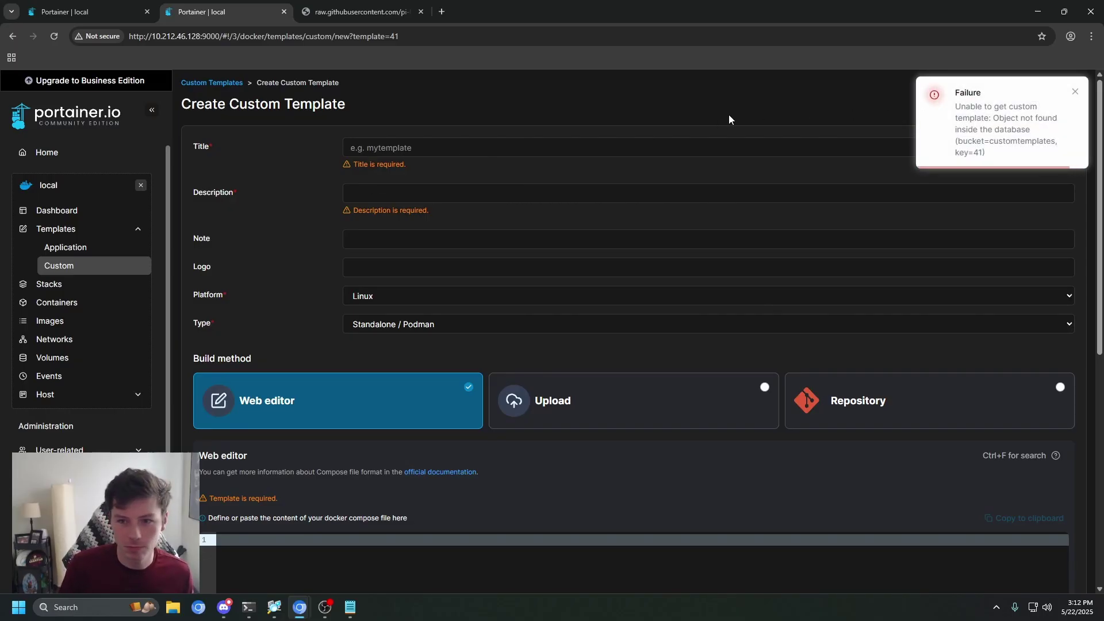
Title the custom template "calibe" and enter "Book Server" as its description
left_click(581, 150)
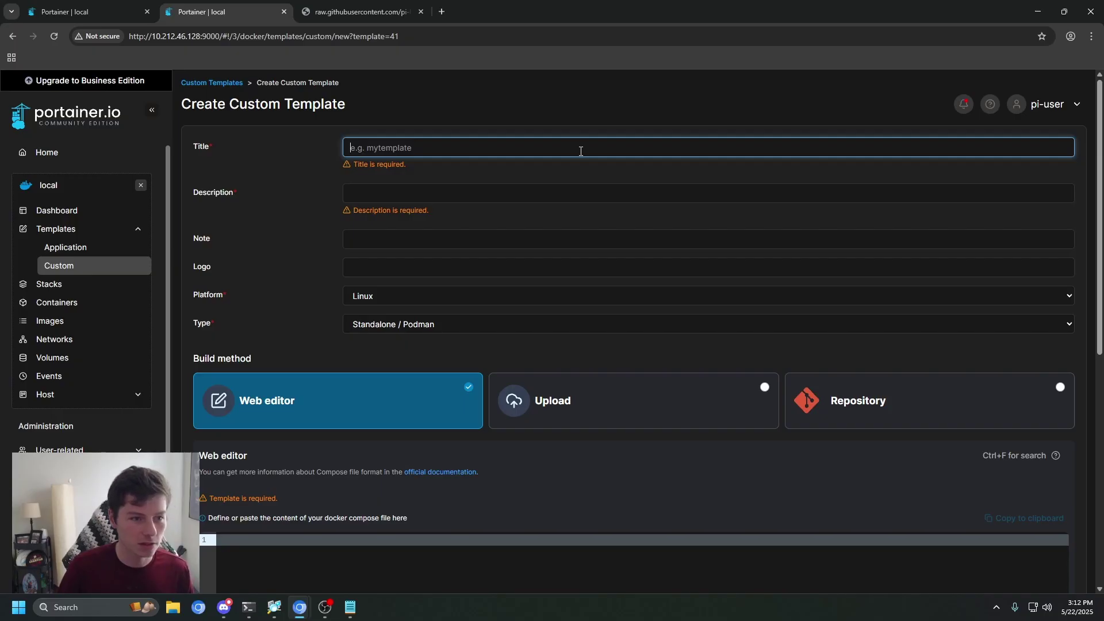
type("d")
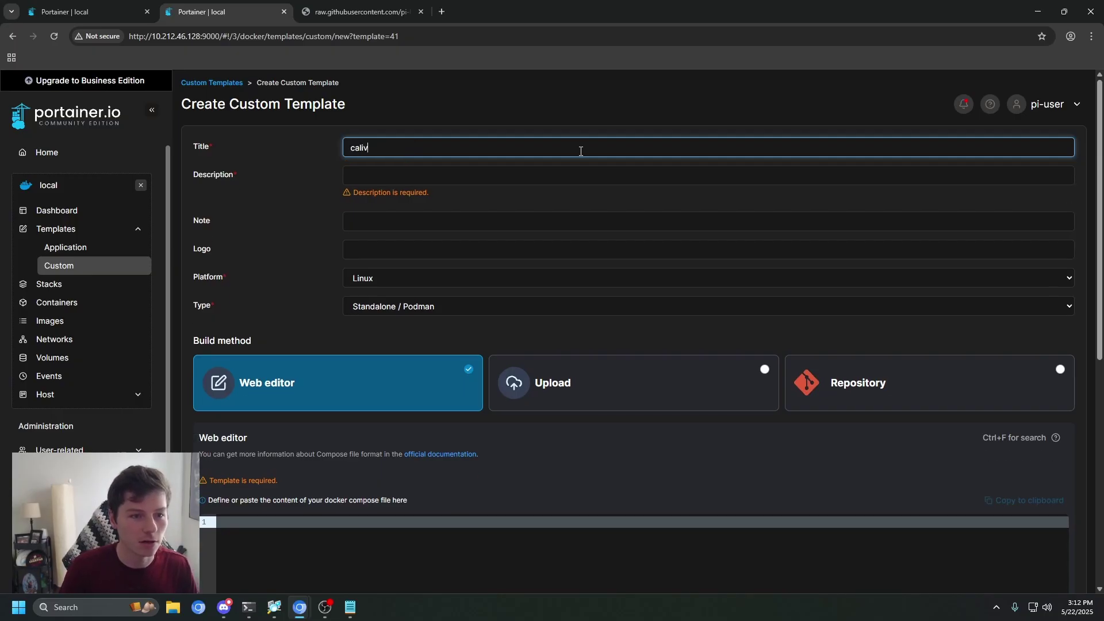
key("Tab")
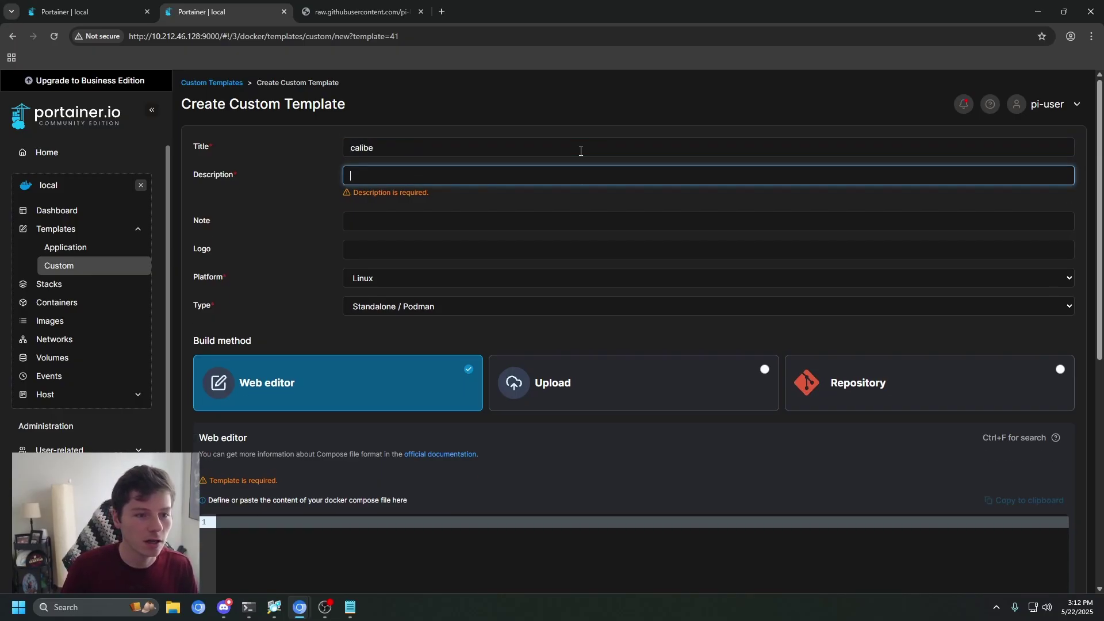
type("Book Server")
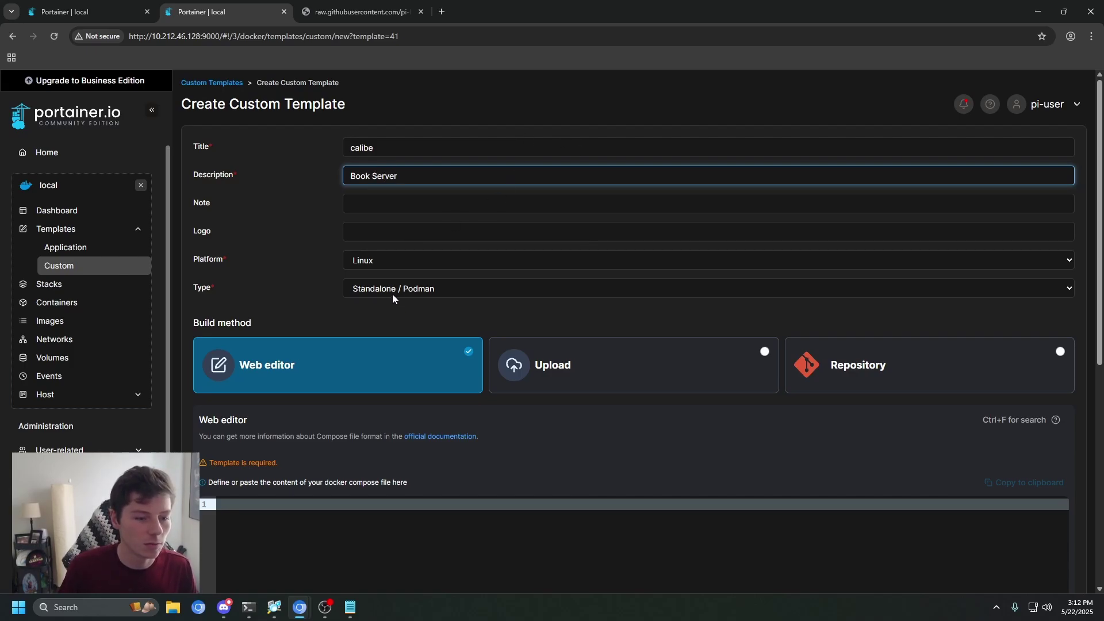
scroll(393, 295, "down", 2)
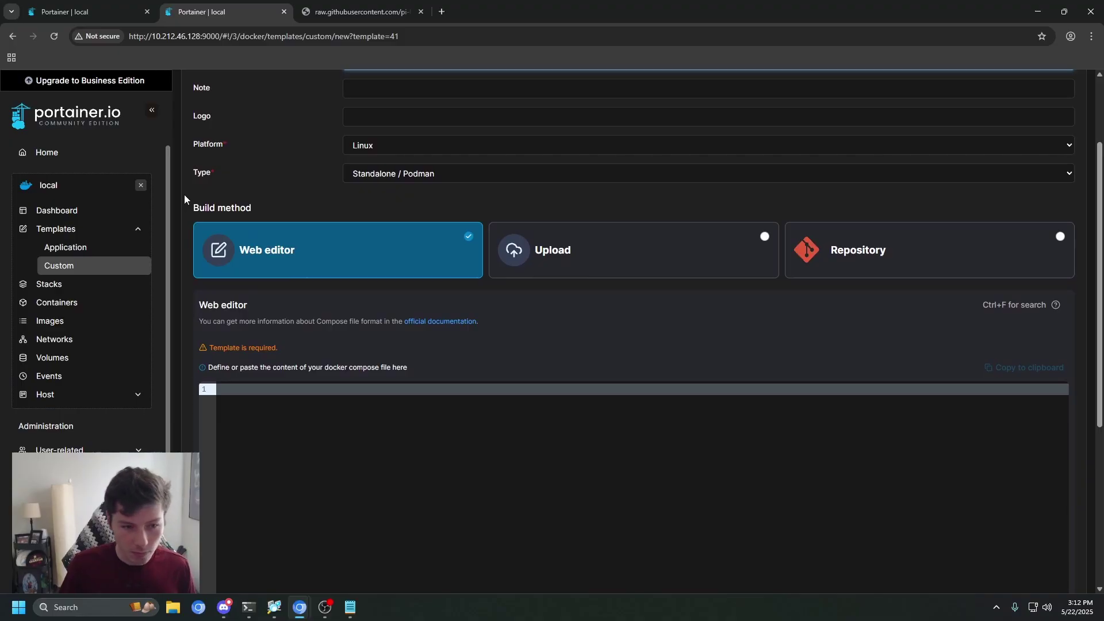
Search the web in a new browser tab for "calibre docker compose file"
left_click(443, 12)
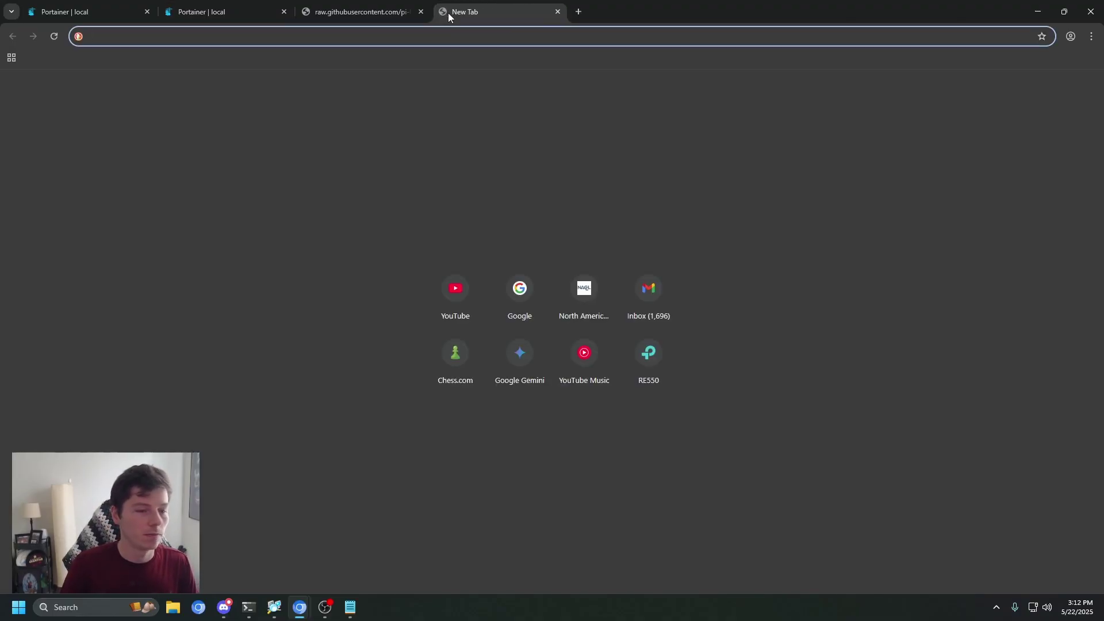
type("calibre")
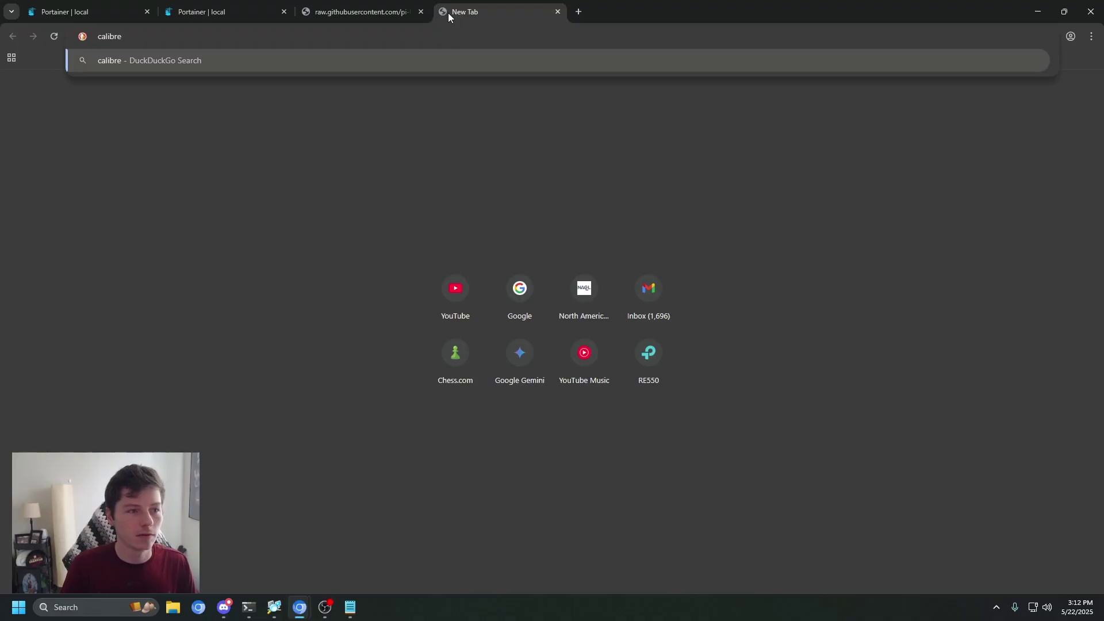
type(" docker compose ")
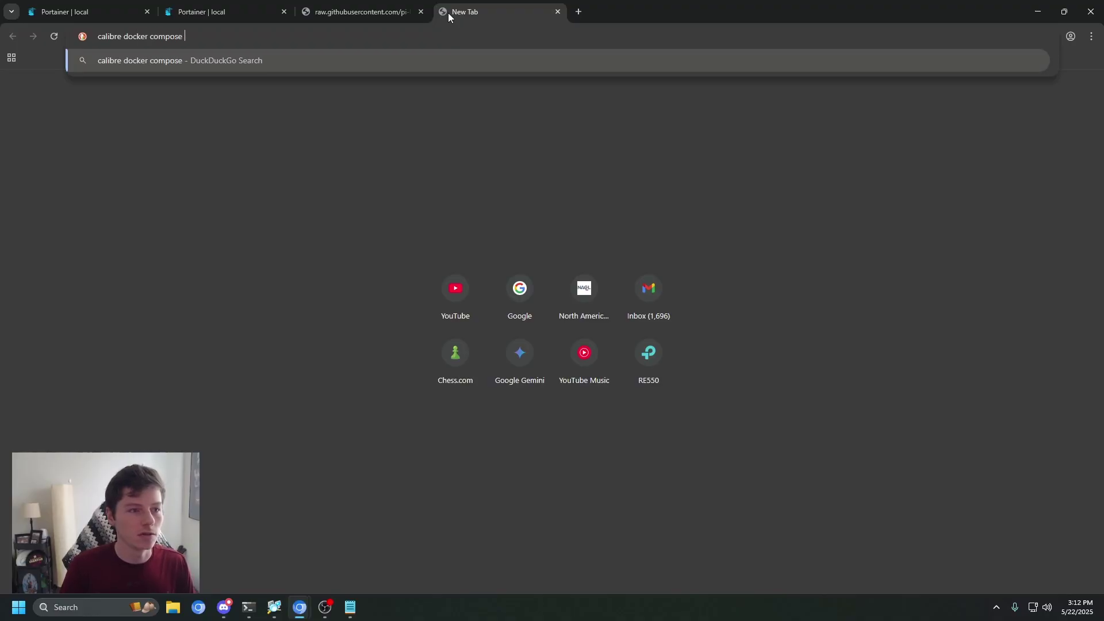
type("file")
key("Return")
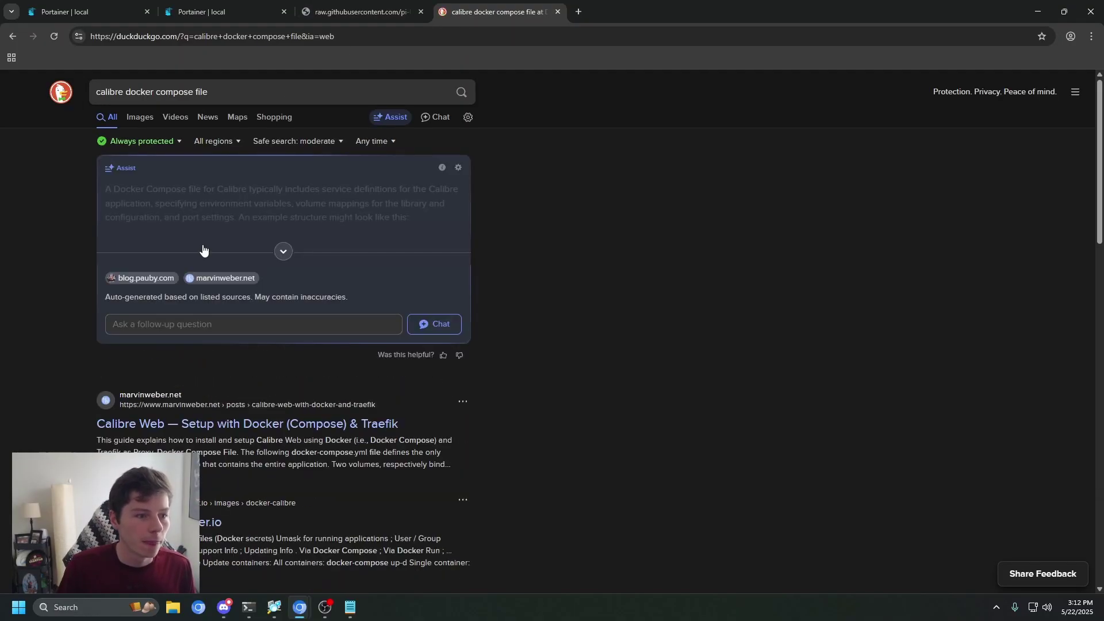
Examine the compose file in the Calibre Web setup guide for Docker and Traefik, and return to the search results
scroll(201, 259, "down", 4)
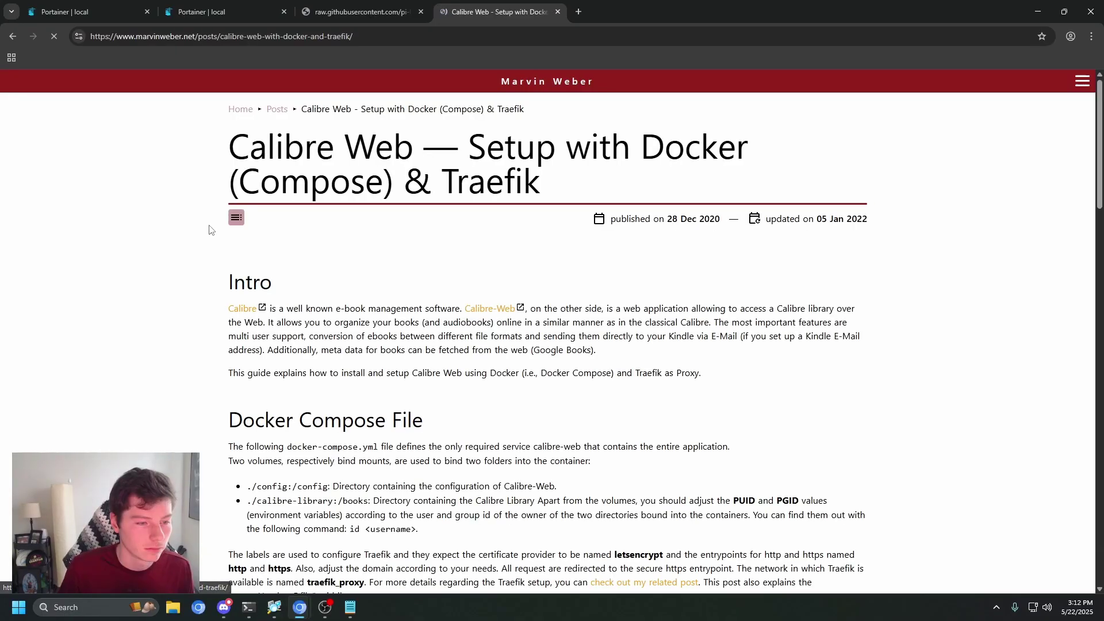
scroll(229, 316, "down", 6)
scroll(218, 319, "down", 3)
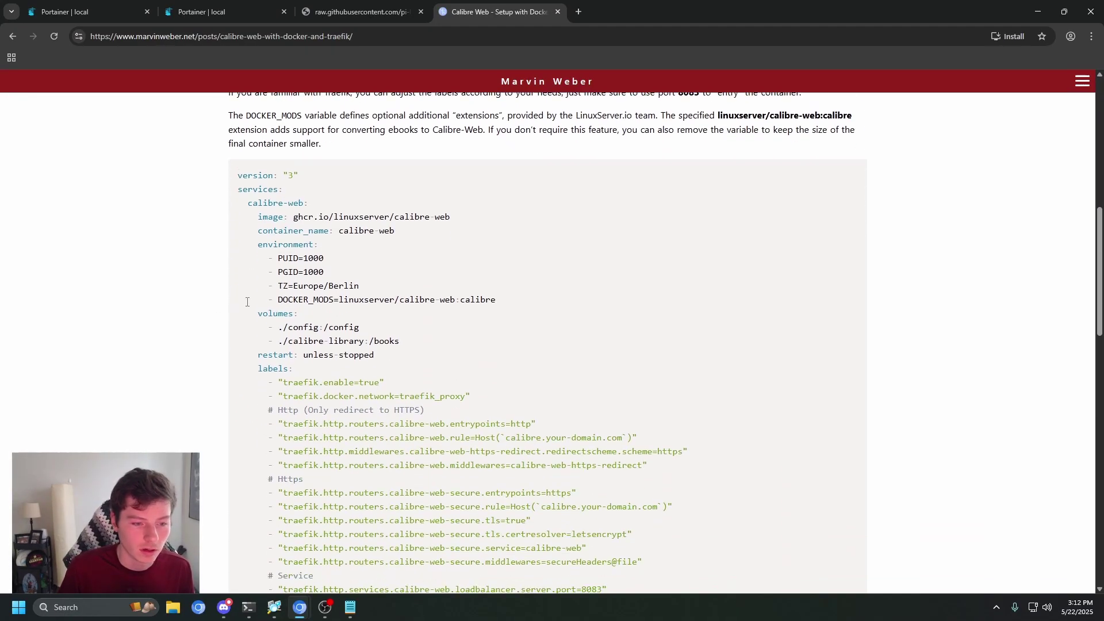
scroll(247, 302, "down", 3)
scroll(260, 316, "down", 5)
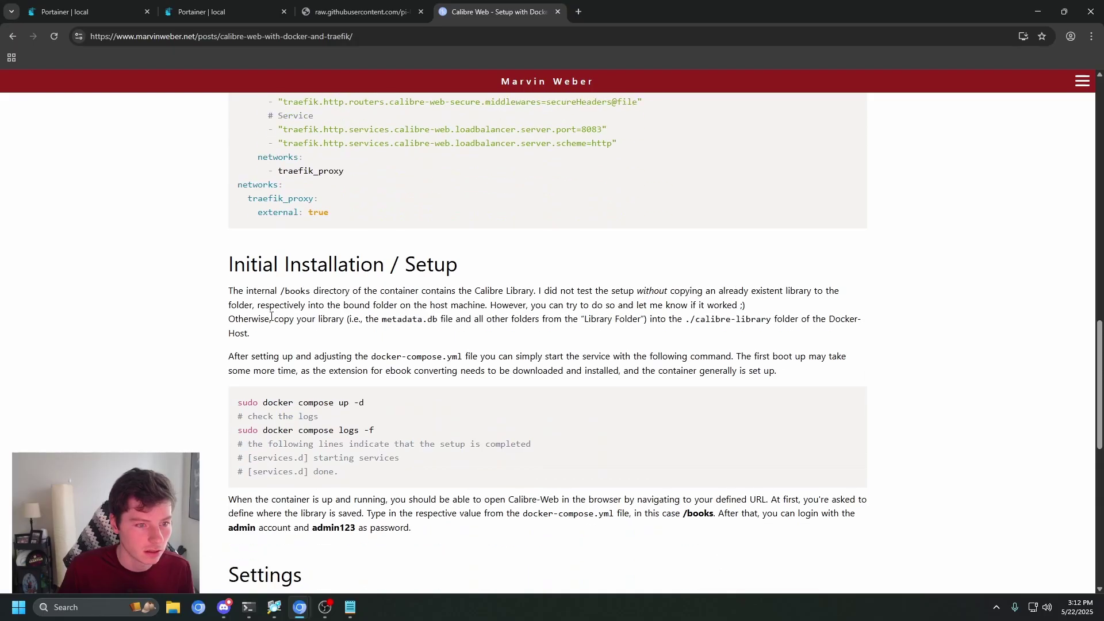
scroll(270, 316, "down", 3)
left_click(13, 36)
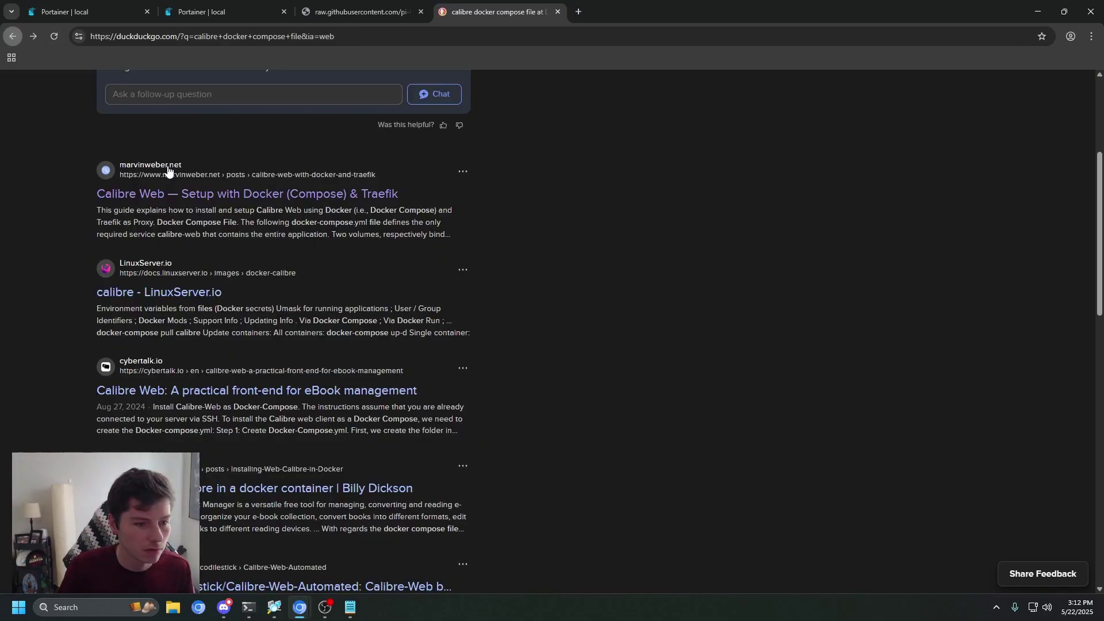
Open the LinuxServer.io documentation page for calibre and copy its recommended docker-compose example
left_click(164, 293)
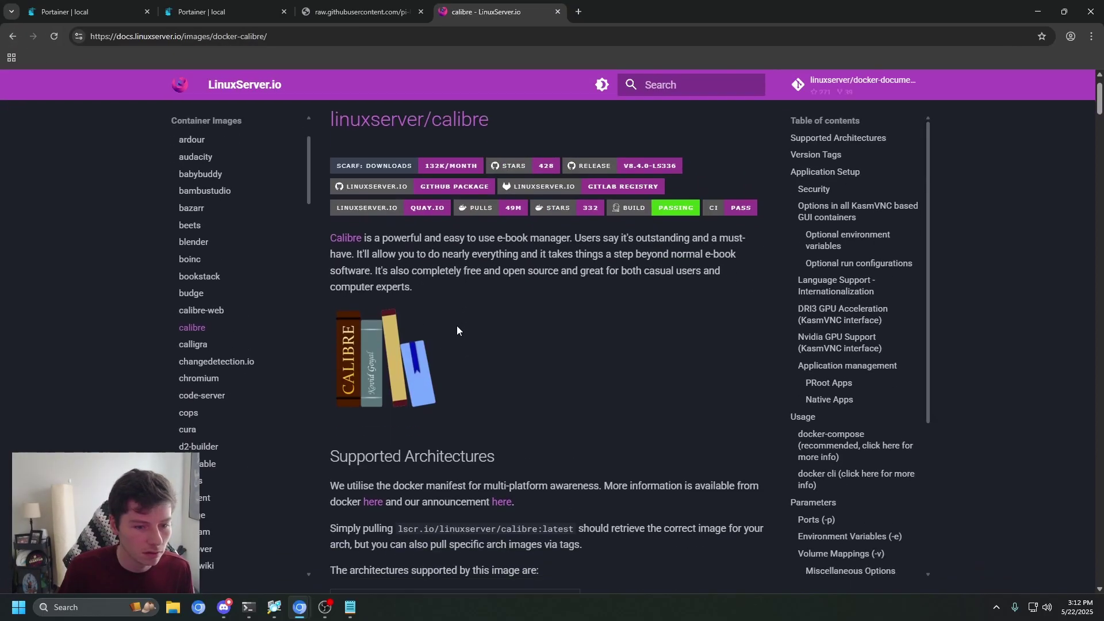
scroll(456, 327, "down", 20)
scroll(449, 330, "down", 20)
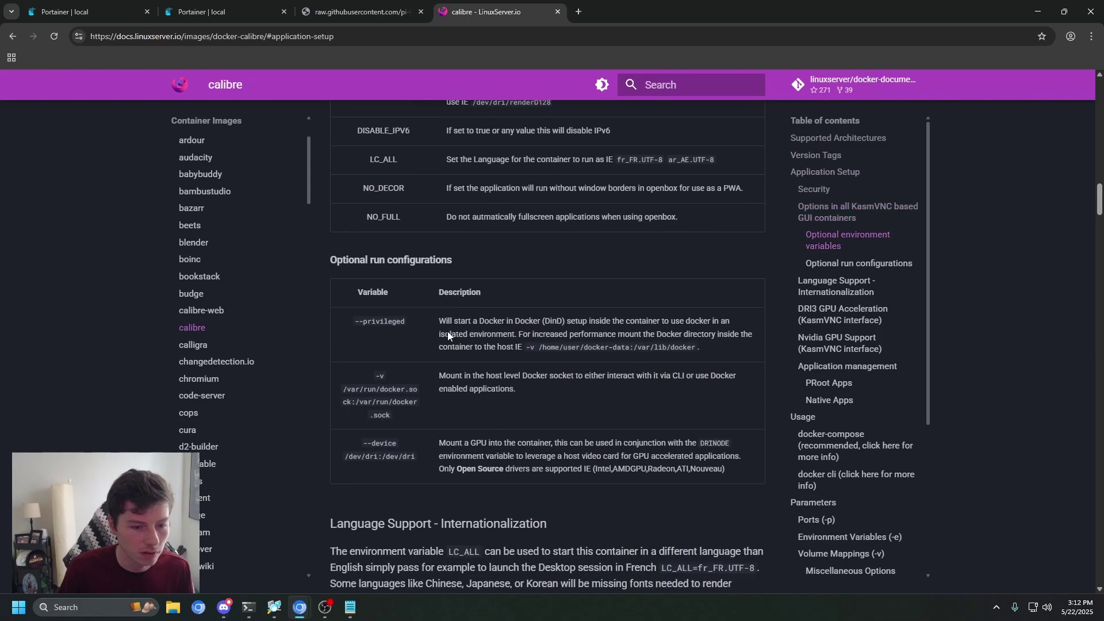
scroll(457, 322, "down", 14)
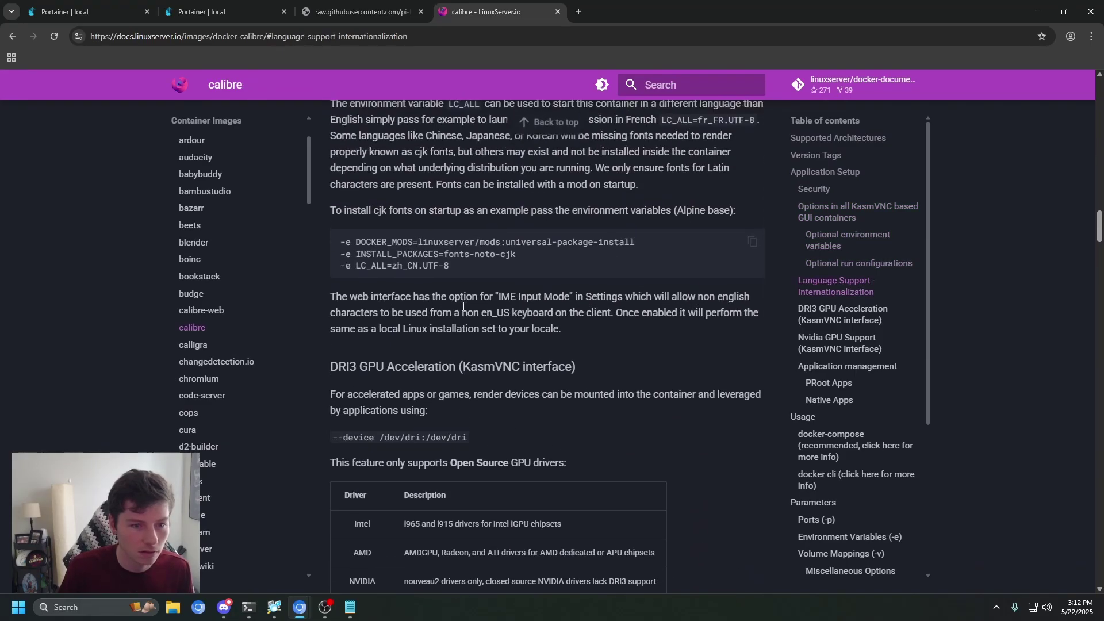
scroll(474, 317, "down", 15)
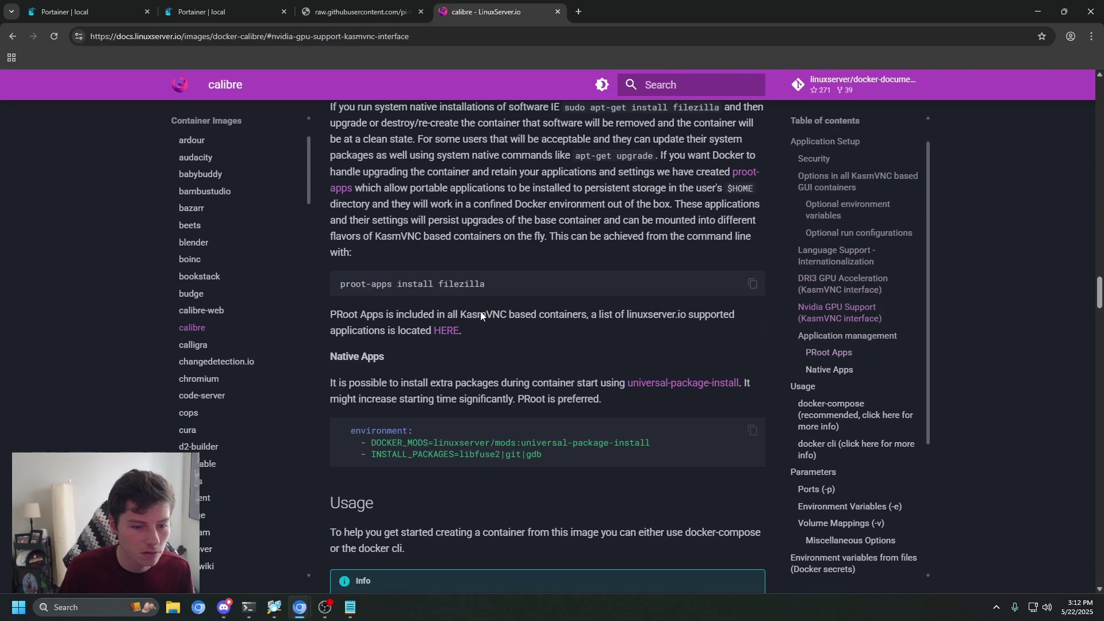
scroll(470, 297, "down", 1)
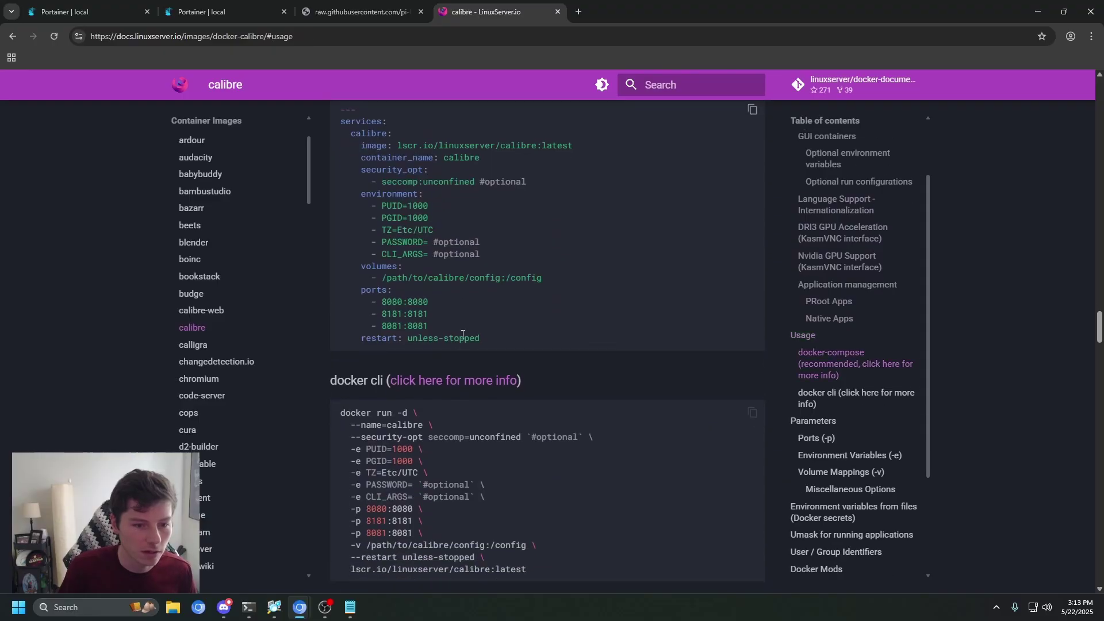
scroll(473, 339, "up", 2)
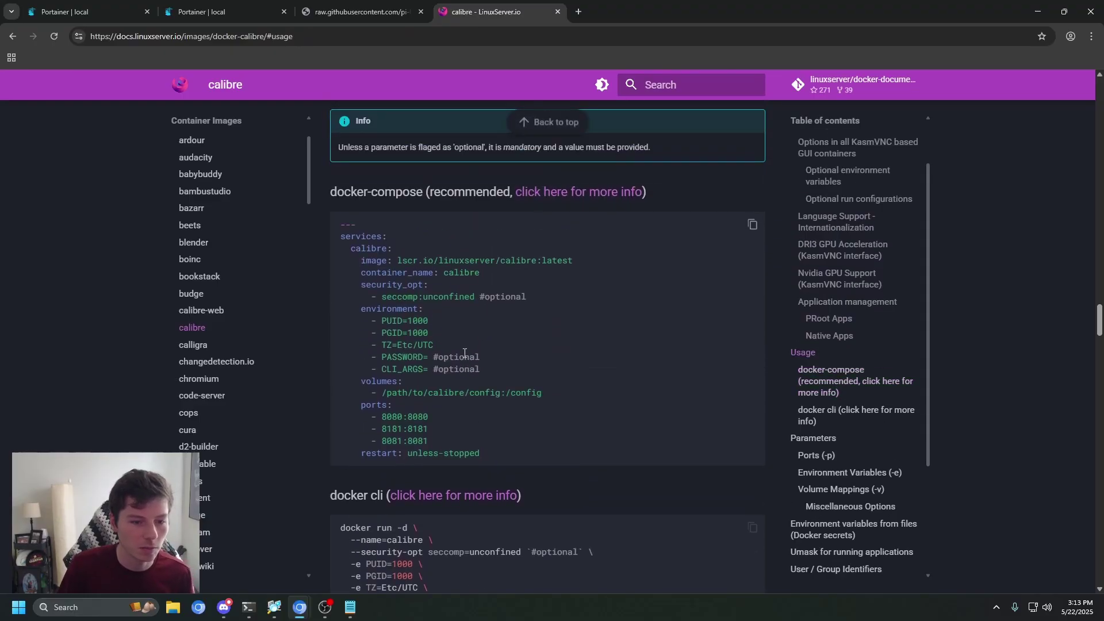
left_click(753, 224)
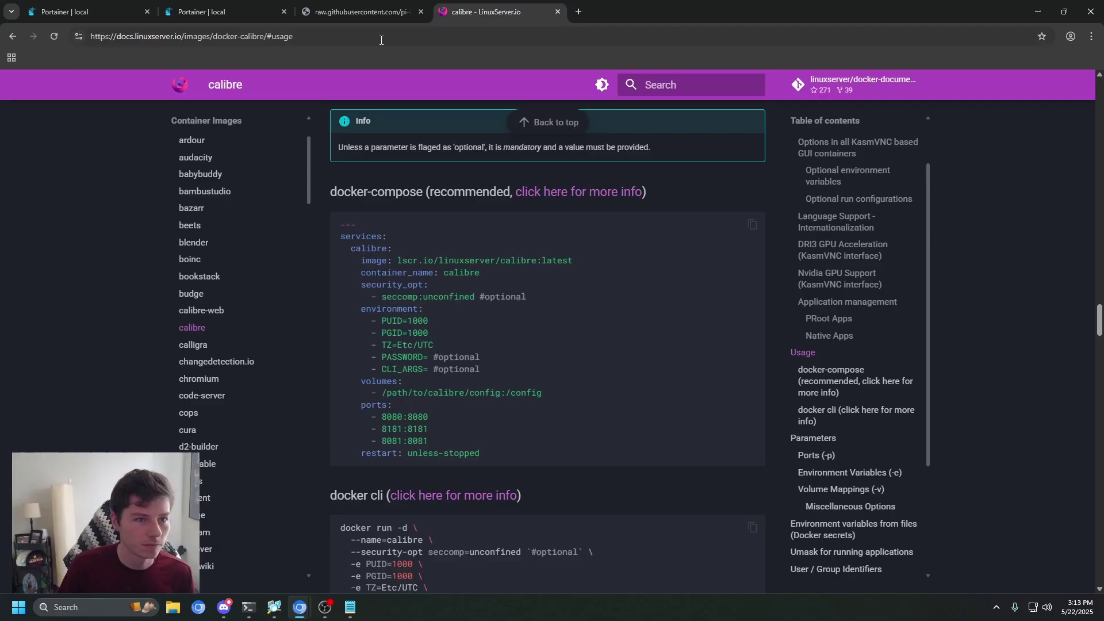
left_click(236, 12)
scroll(439, 403, "down", 5)
scroll(439, 436, "up", 3)
left_click(371, 12)
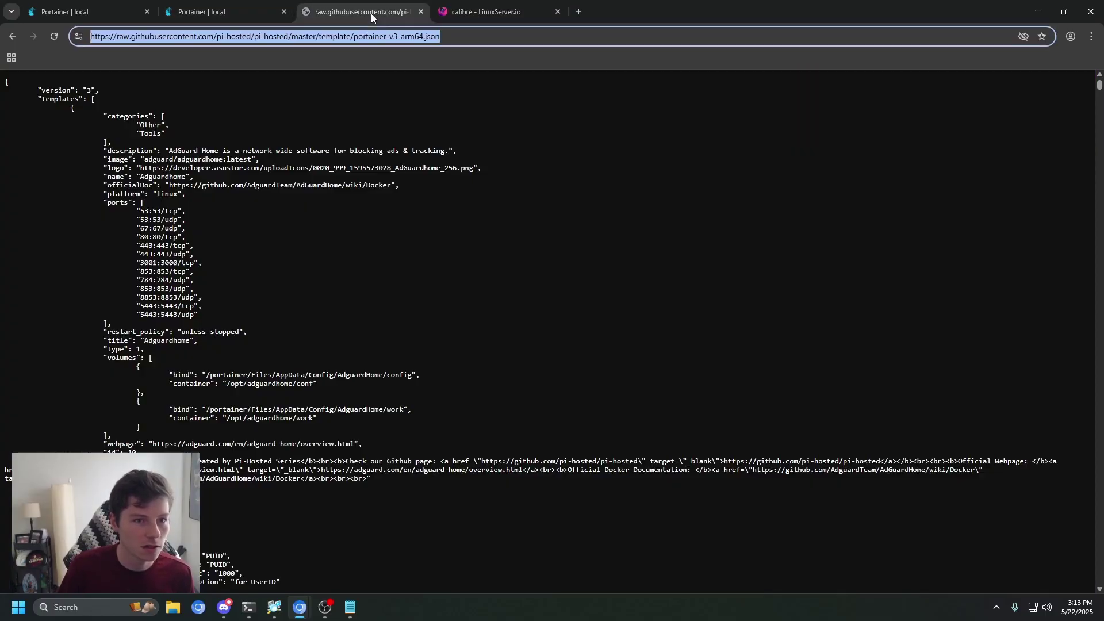
left_click(494, 11)
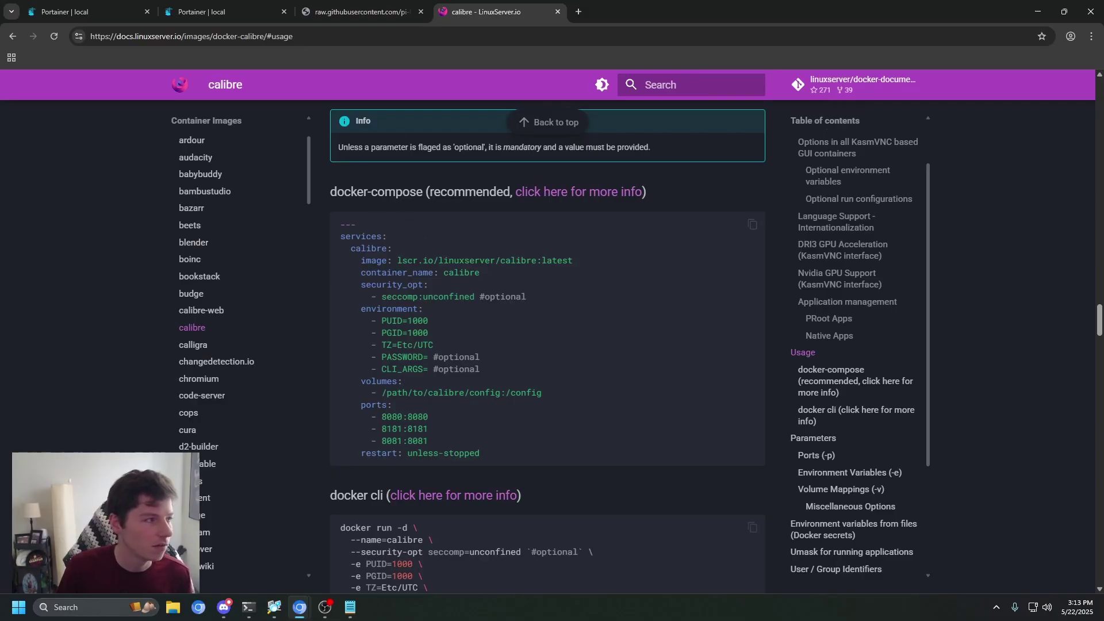
Fetch the prepared calibre-web-automated compose file from Notepad and paste it into the custom template's web editor
left_click(350, 607)
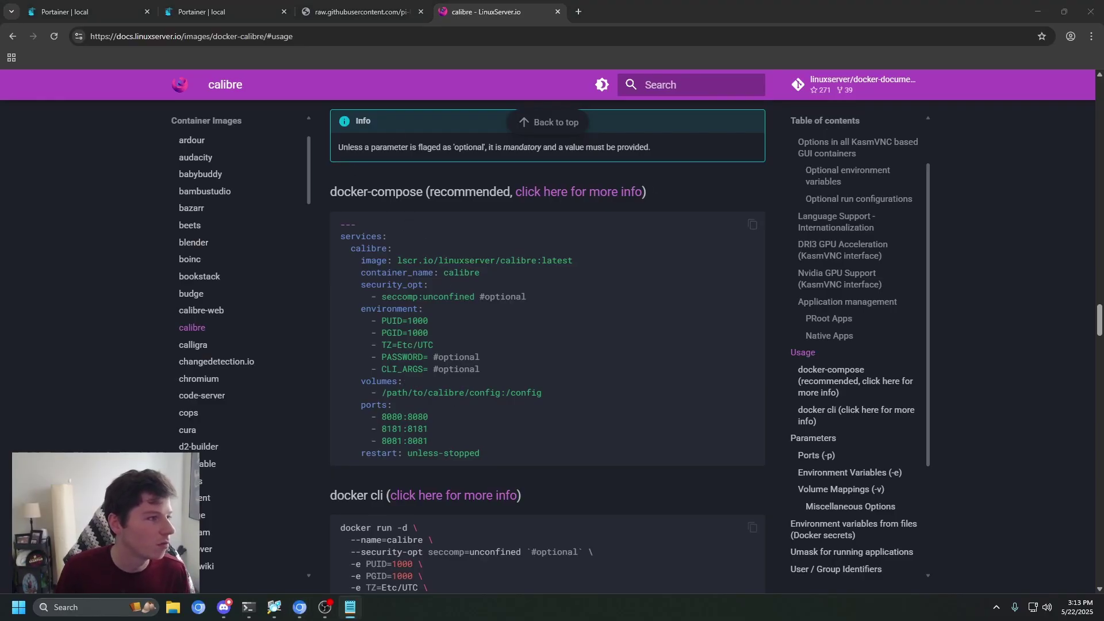
left_click(242, 8)
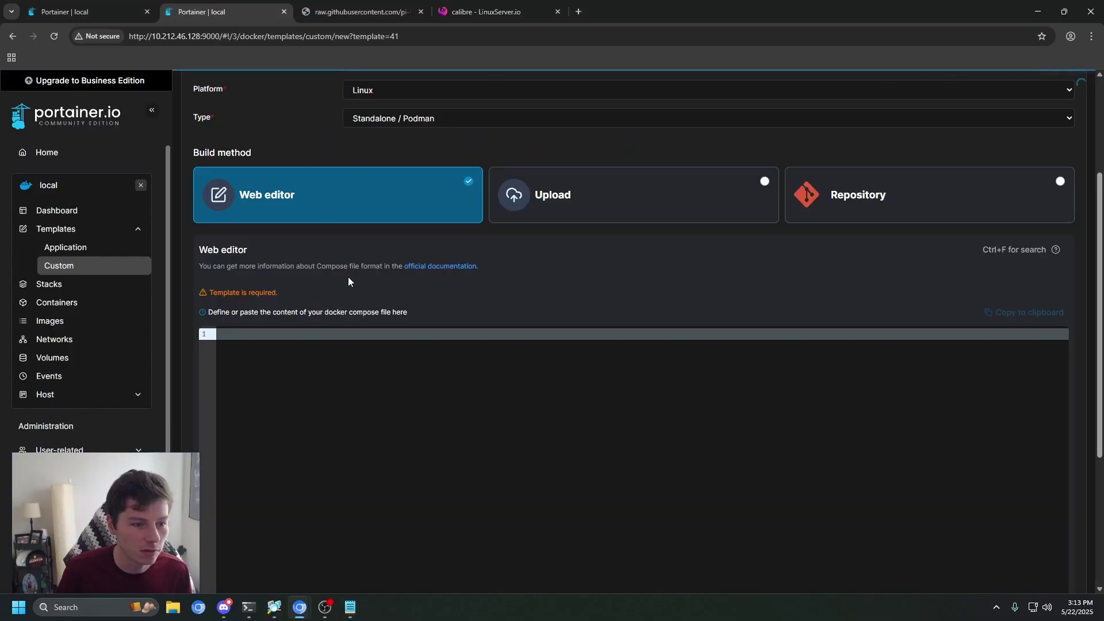
left_click(129, 12)
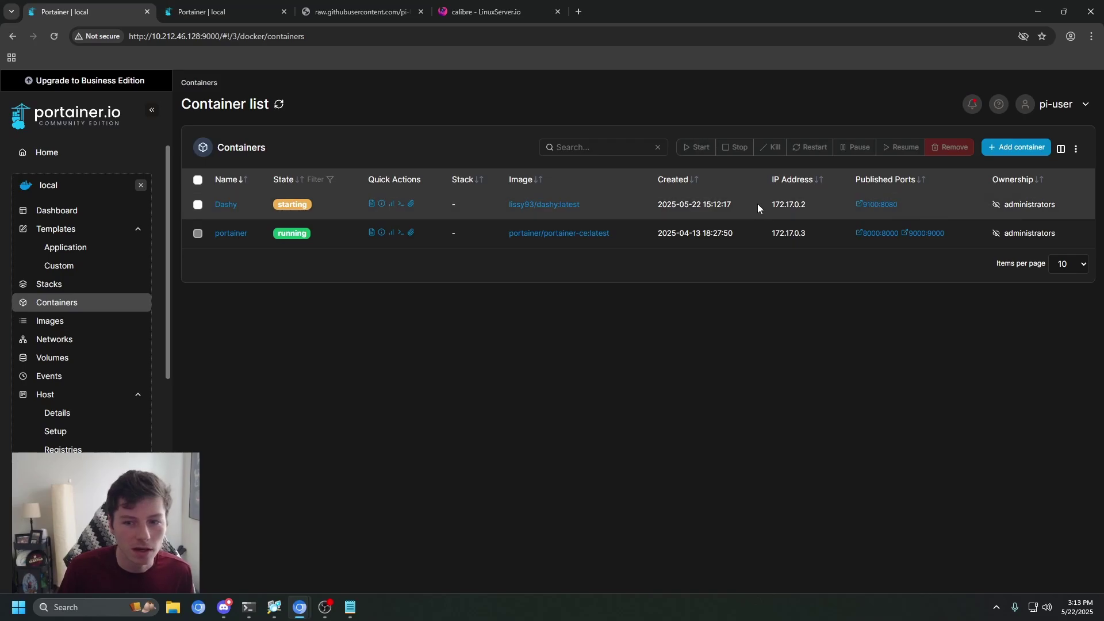
left_click(242, 5)
left_click(313, 365)
key("ctrl+v")
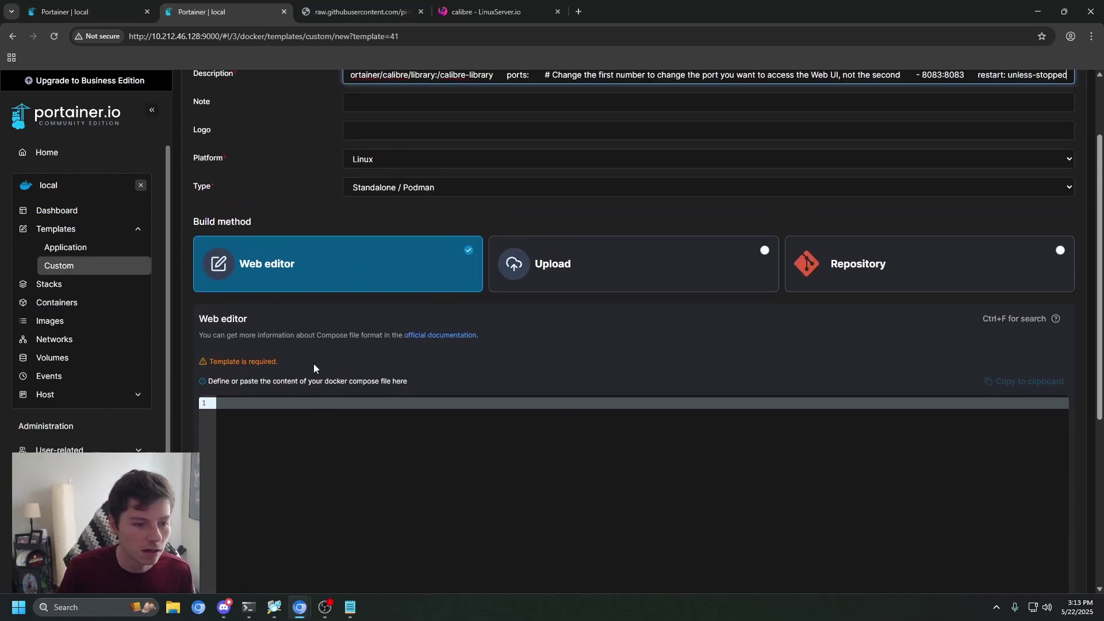
Remove the stray compose text from the description, leaving "Book Server", and create the custom template
scroll(312, 424, "up", 3)
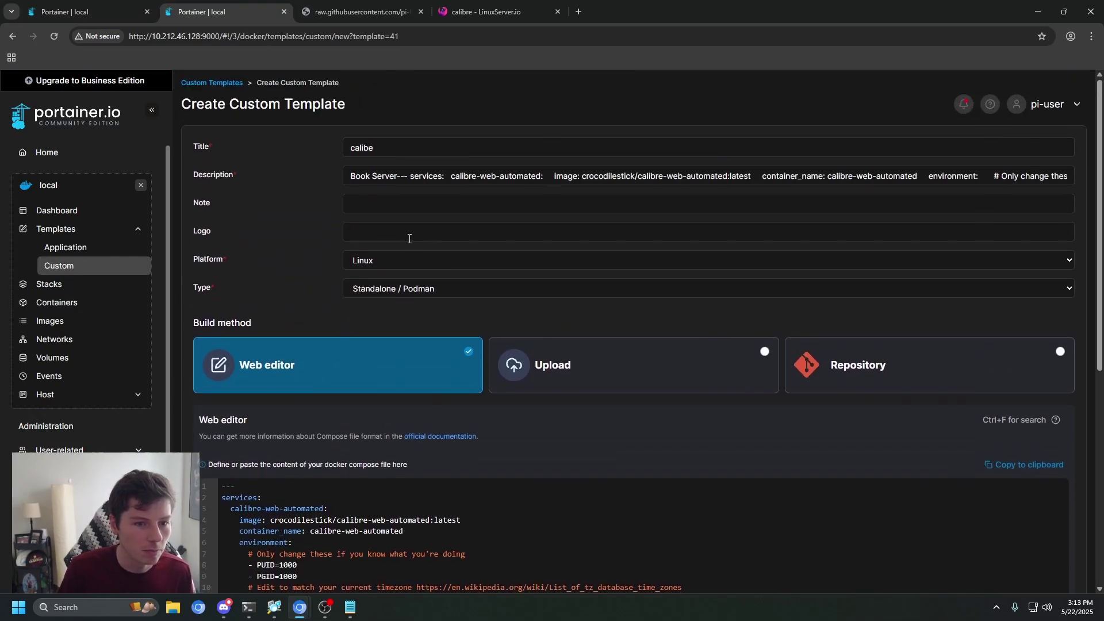
left_click(465, 171)
key("ctrl+z")
scroll(447, 196, "down", 5)
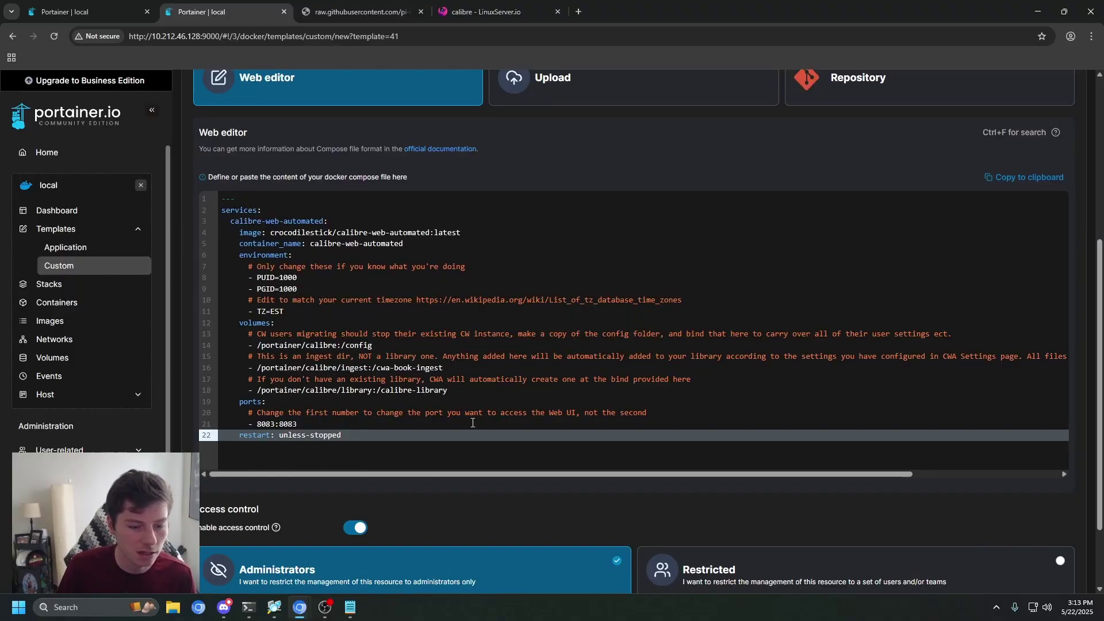
scroll(371, 387, "down", 2)
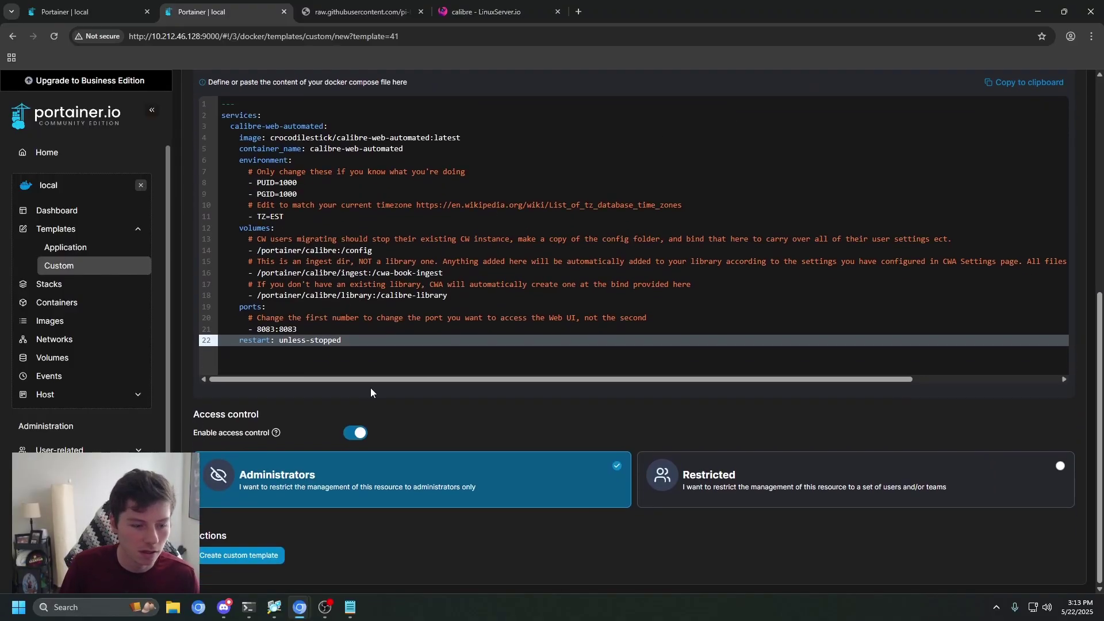
left_click(247, 557)
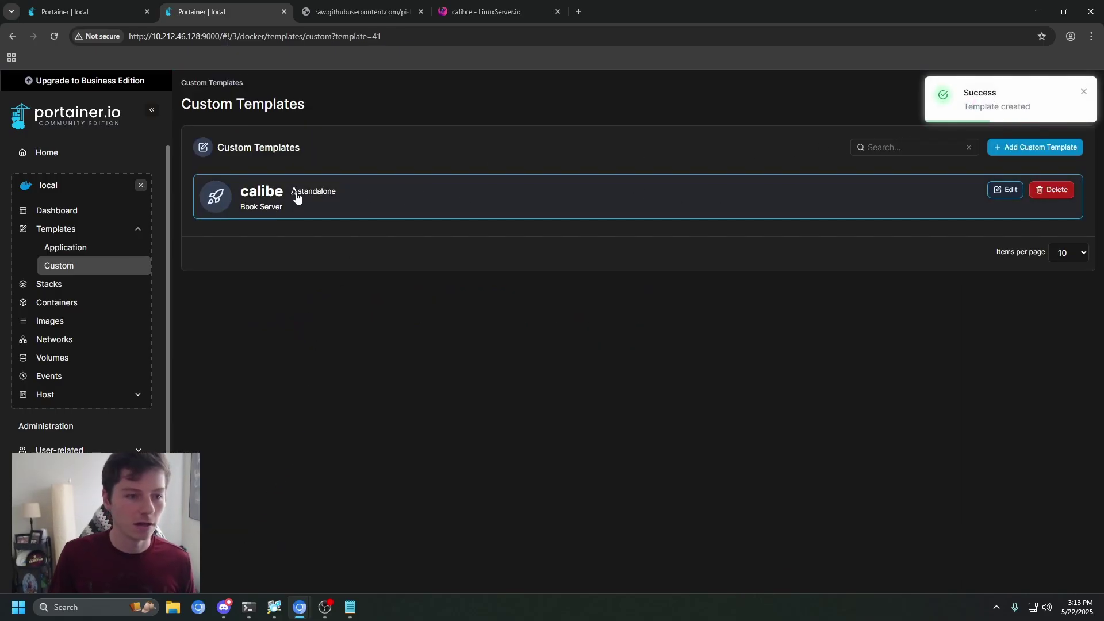
Deploy a stack named "calibre-server" from the calibe custom template with administrators-only access
left_click(393, 207)
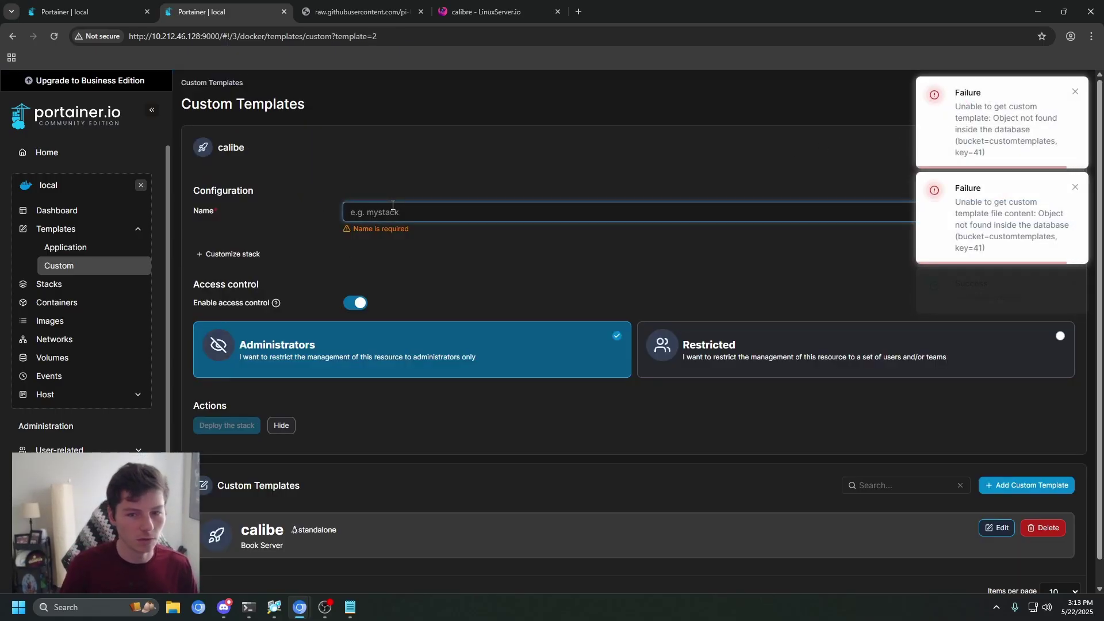
type("calib")
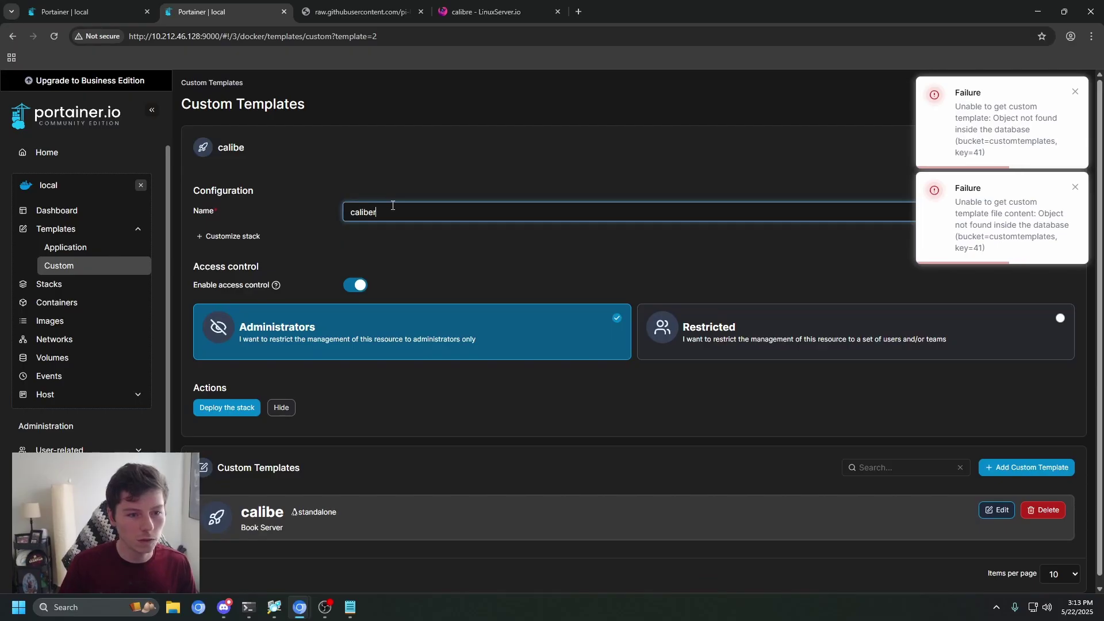
type("re")
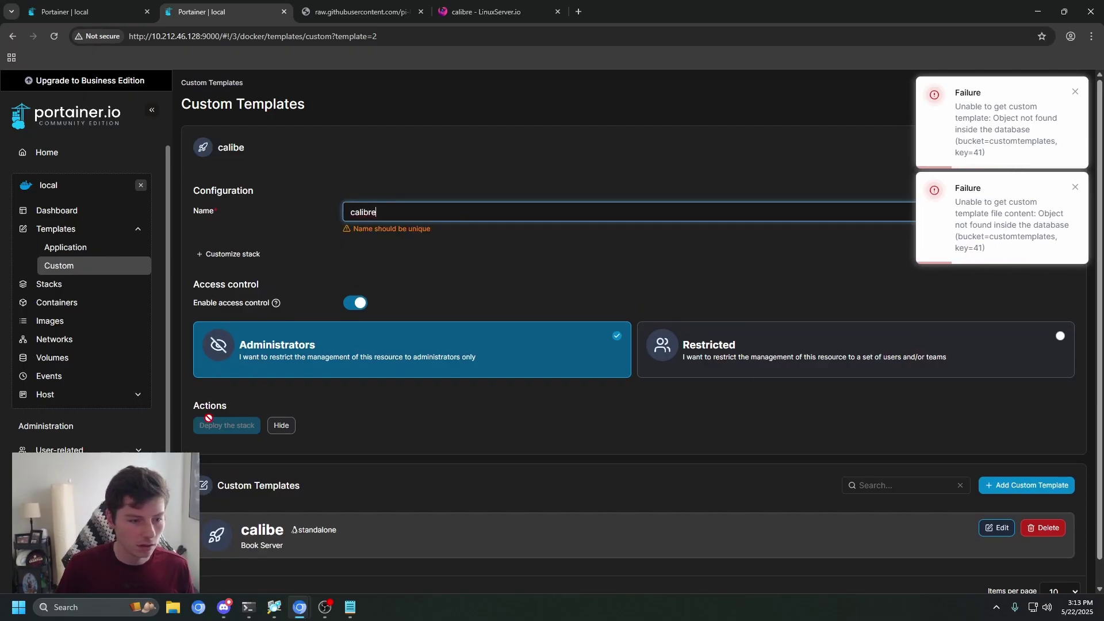
type("-server")
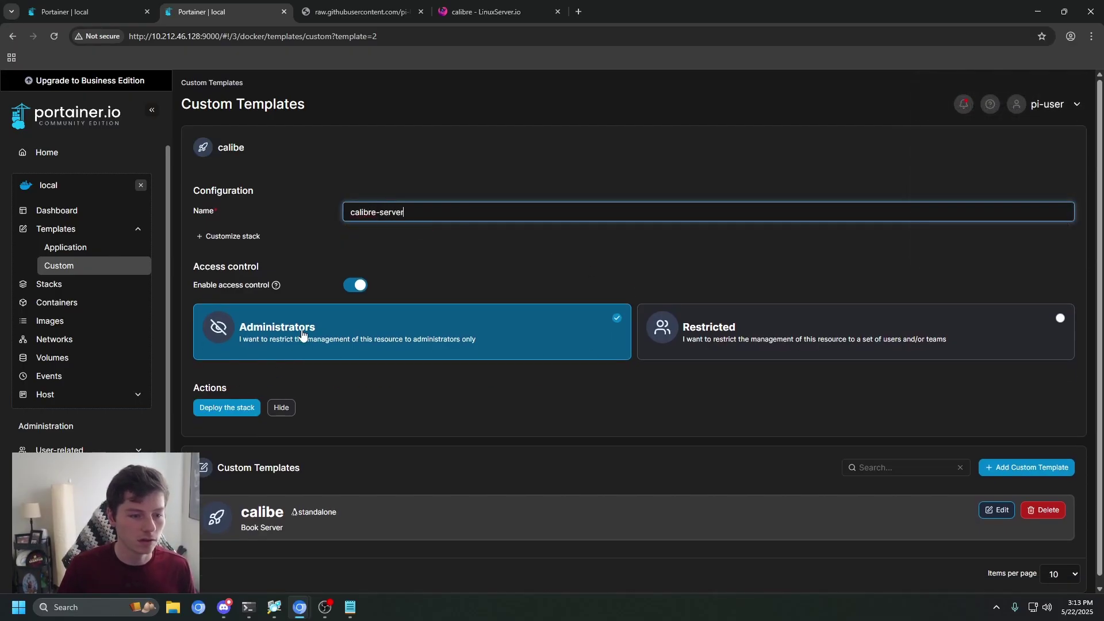
left_click(229, 408)
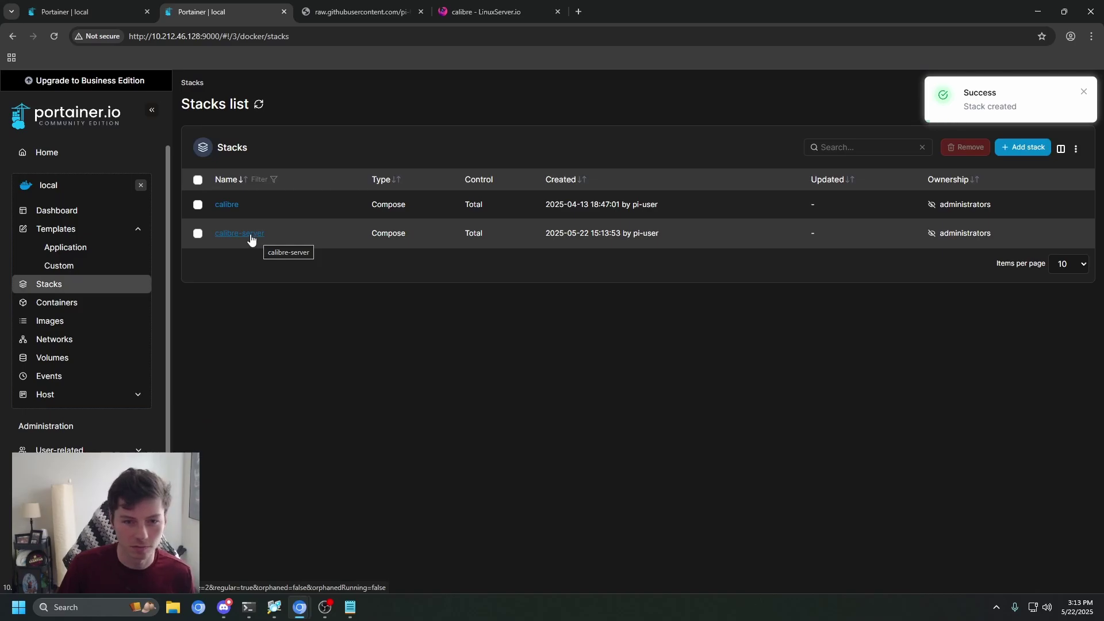
Open the container list from the dashboard and try the calibre-web-automated container's web page through its published port 8083
left_click(67, 212)
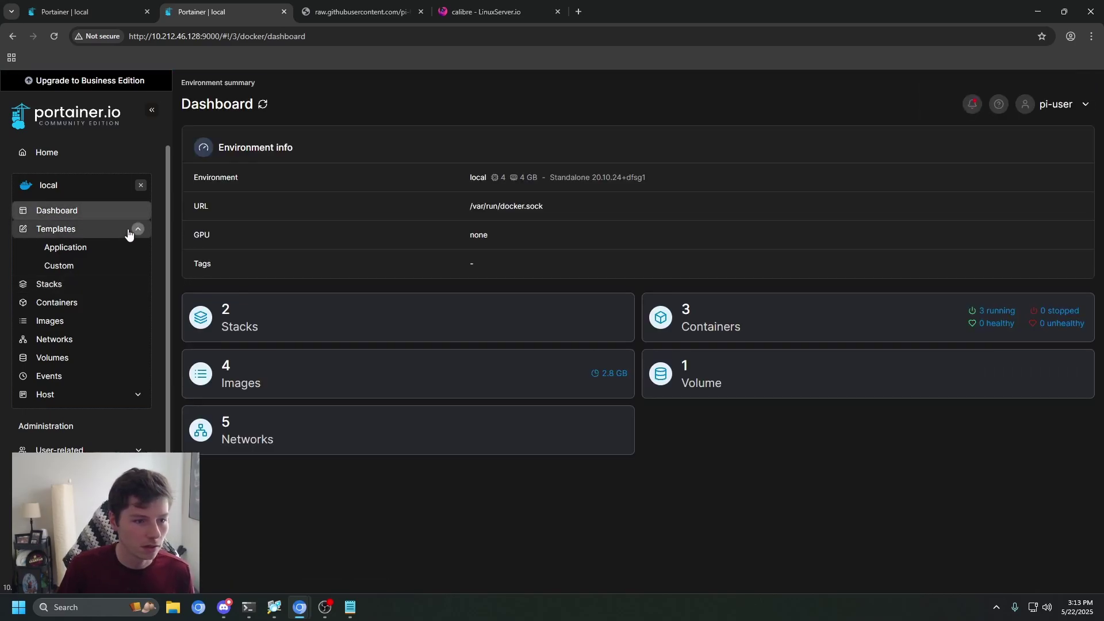
left_click(702, 323)
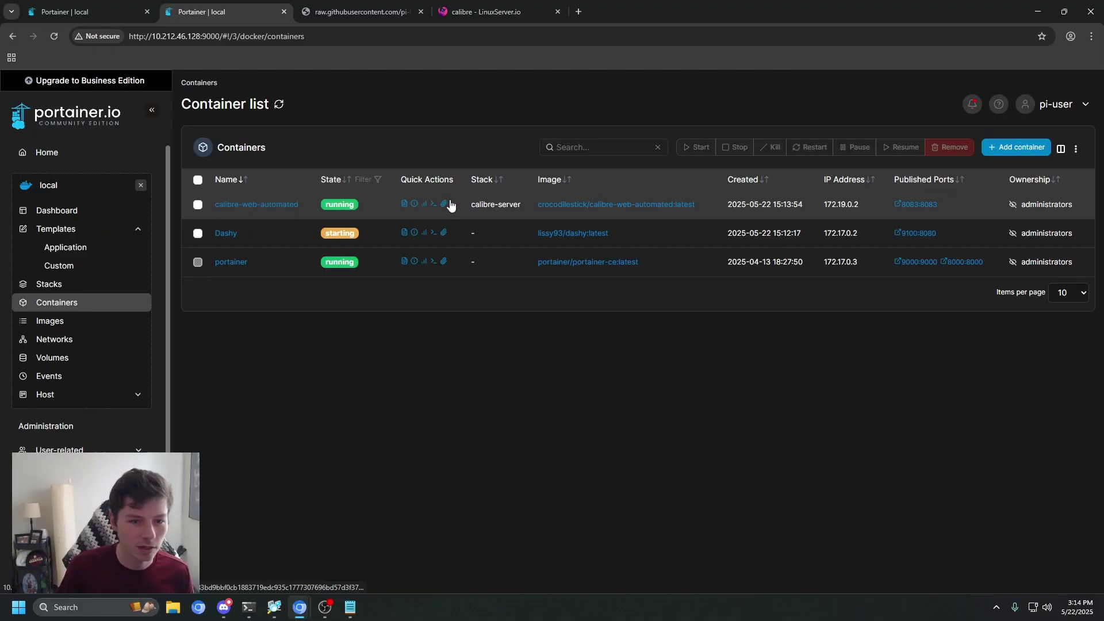
left_click(918, 205)
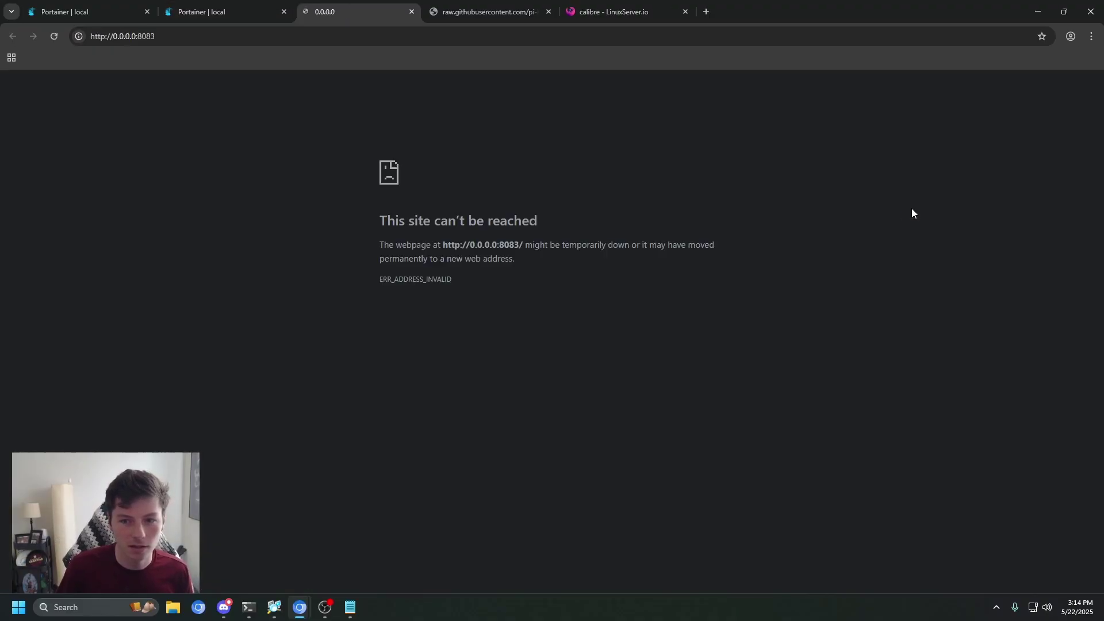
middle_click(377, 9)
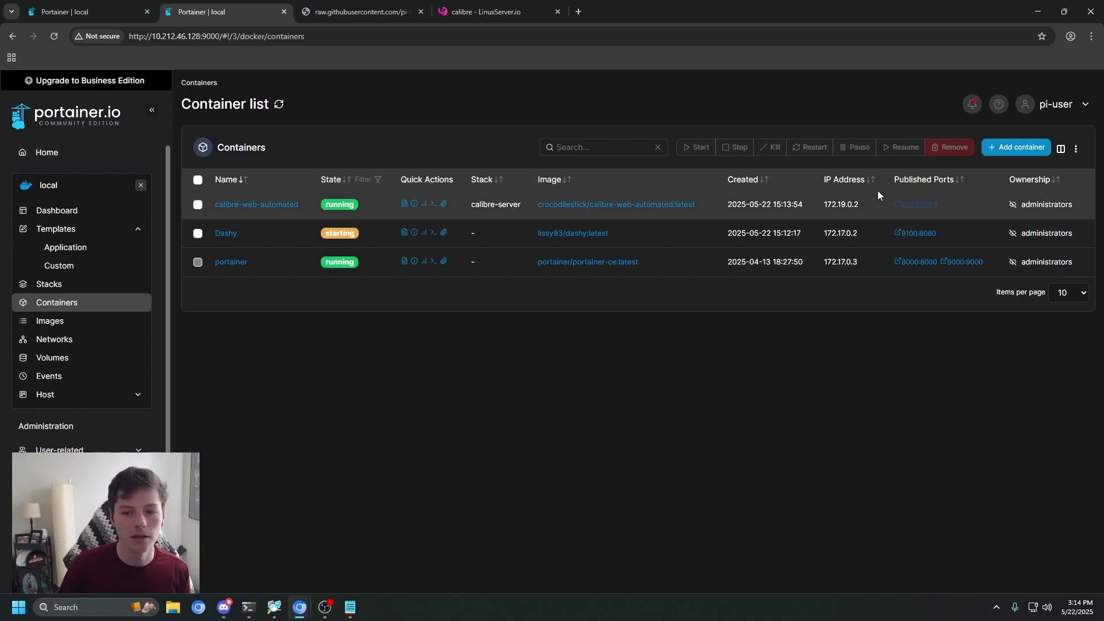
left_click(912, 203)
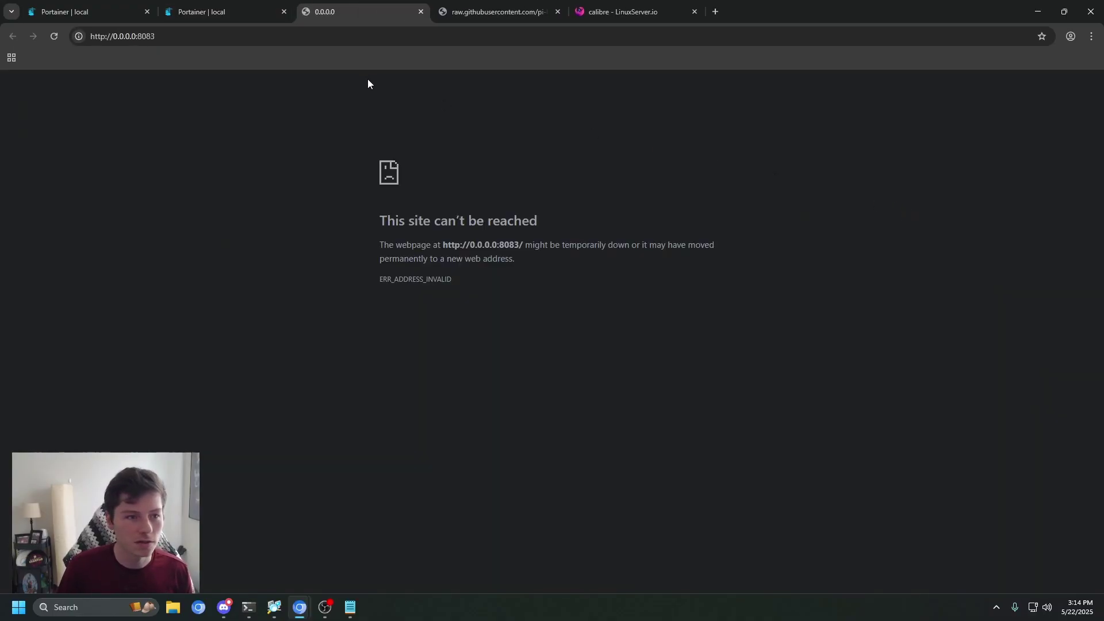
Copy the server's IP address, 10.212.46.128, from the Portainer page's URL
left_click_drag(115, 36, 136, 36)
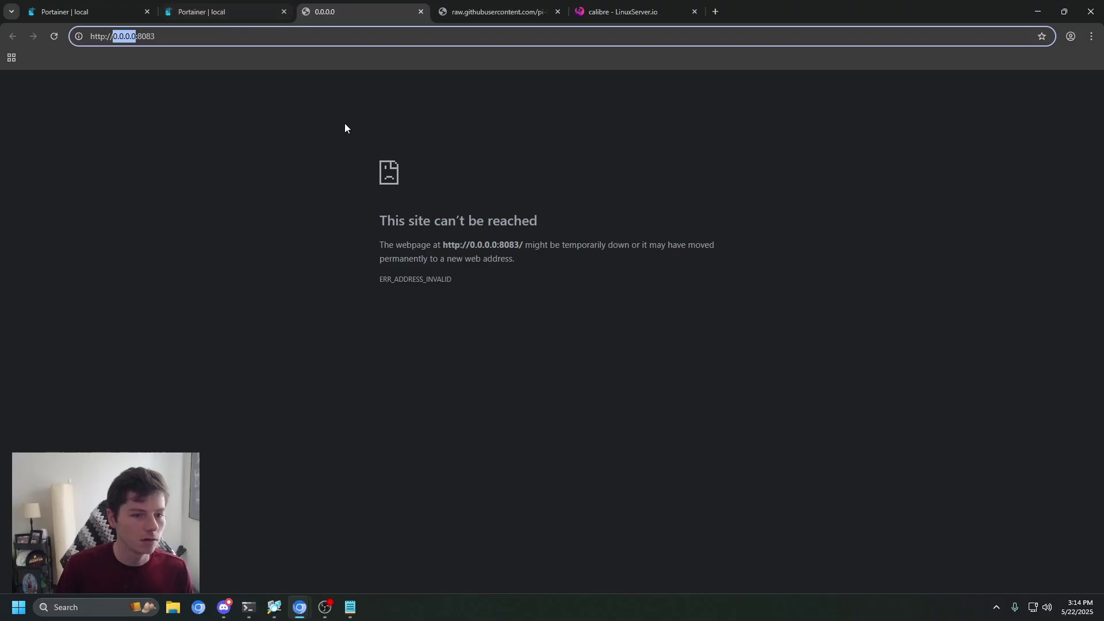
left_click(244, 6)
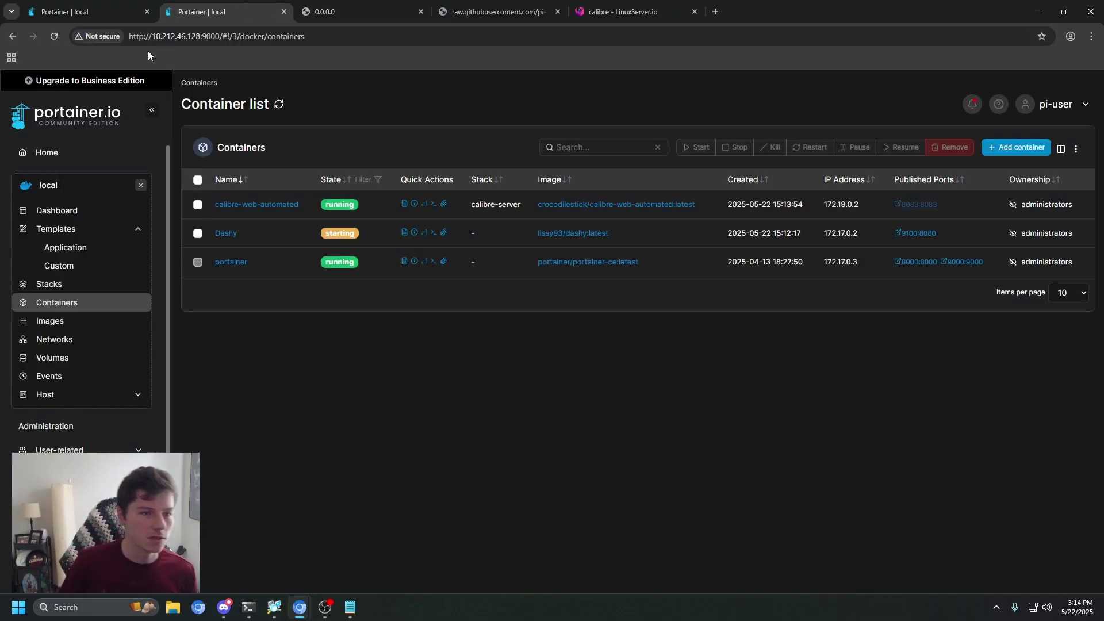
left_click_drag(153, 36, 178, 39)
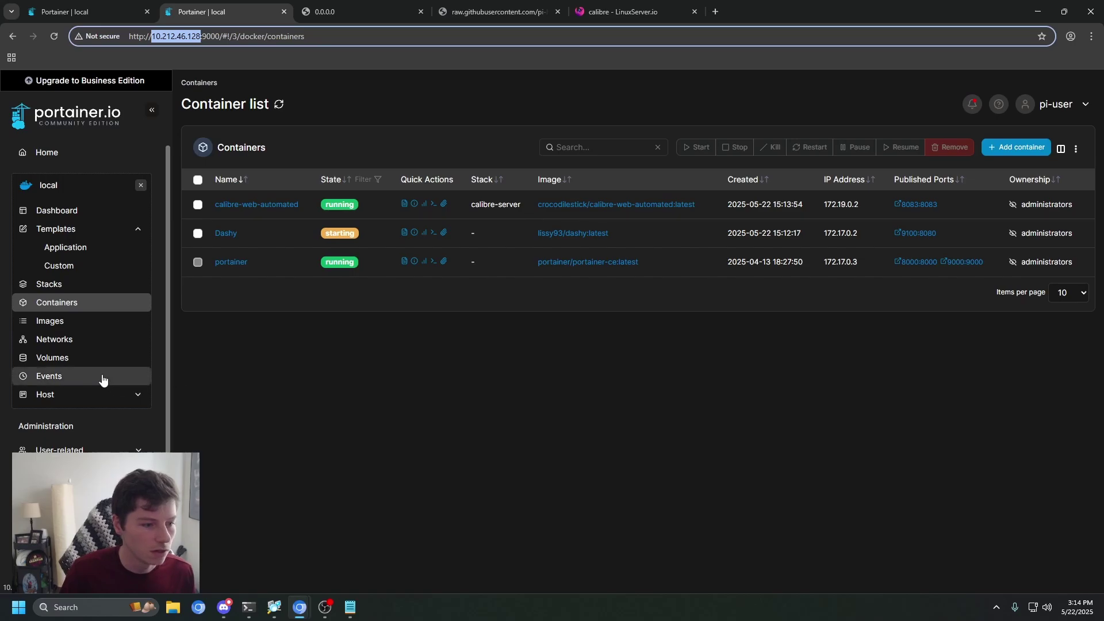
Set the local environment's Public IP to 10.212.46.128 and update the environment
left_click(104, 395)
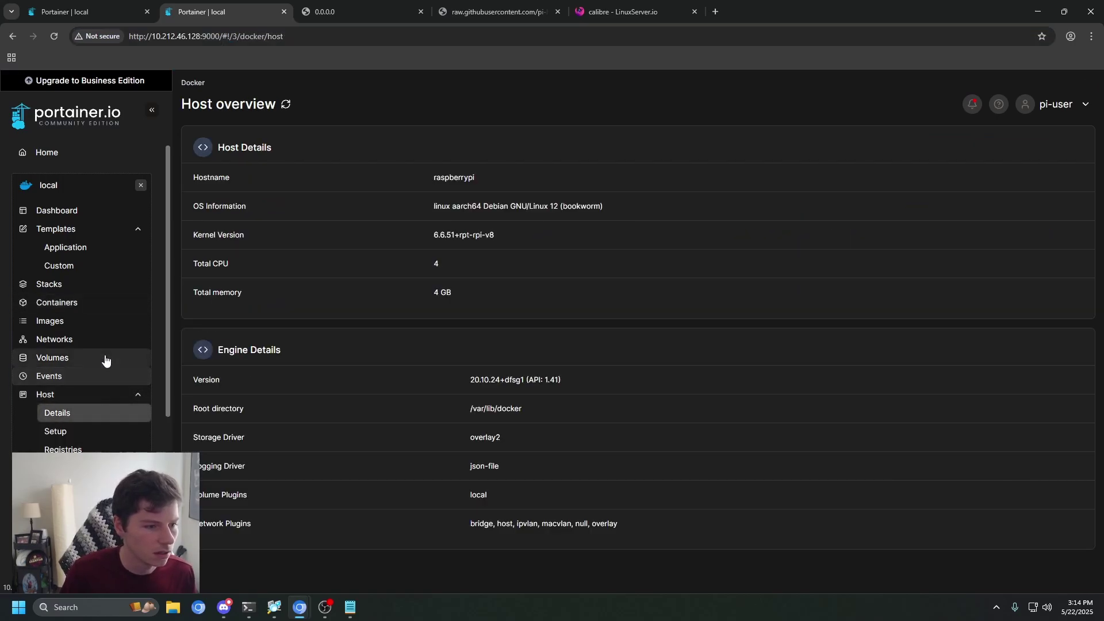
scroll(107, 351, "down", 2)
left_click(102, 419)
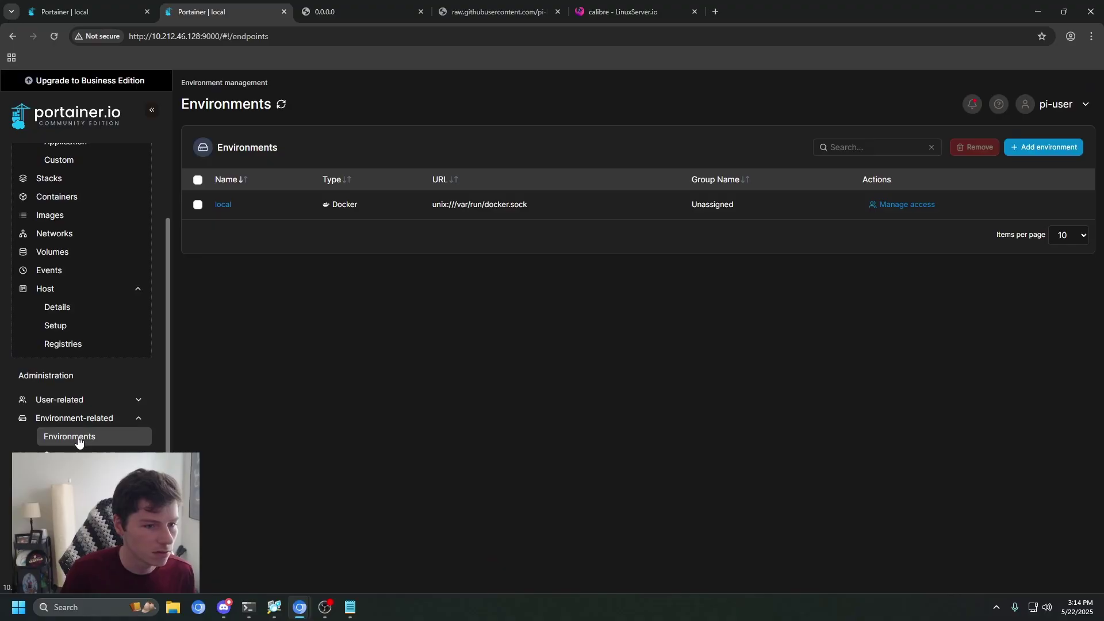
scroll(123, 234, "up", 2)
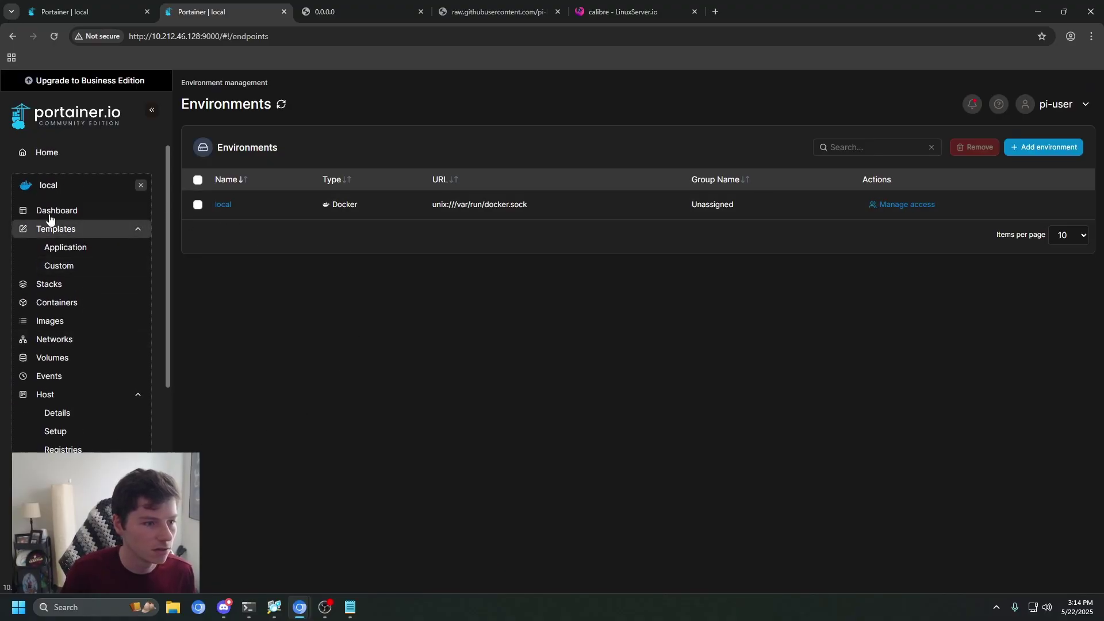
left_click(223, 206)
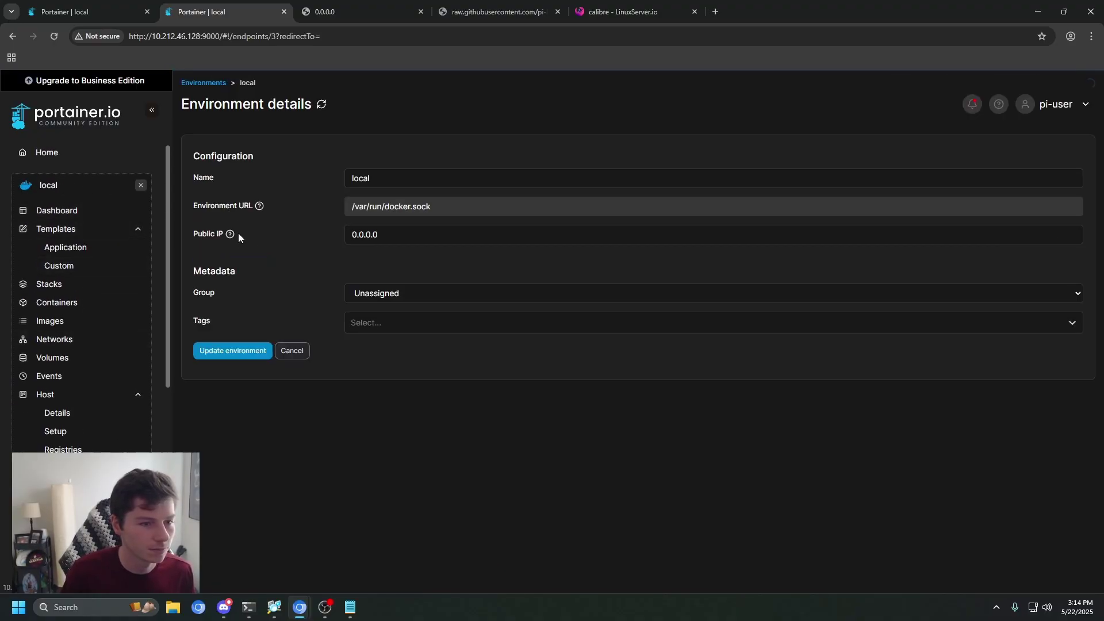
triple_click(456, 239)
type("10.212.46.128")
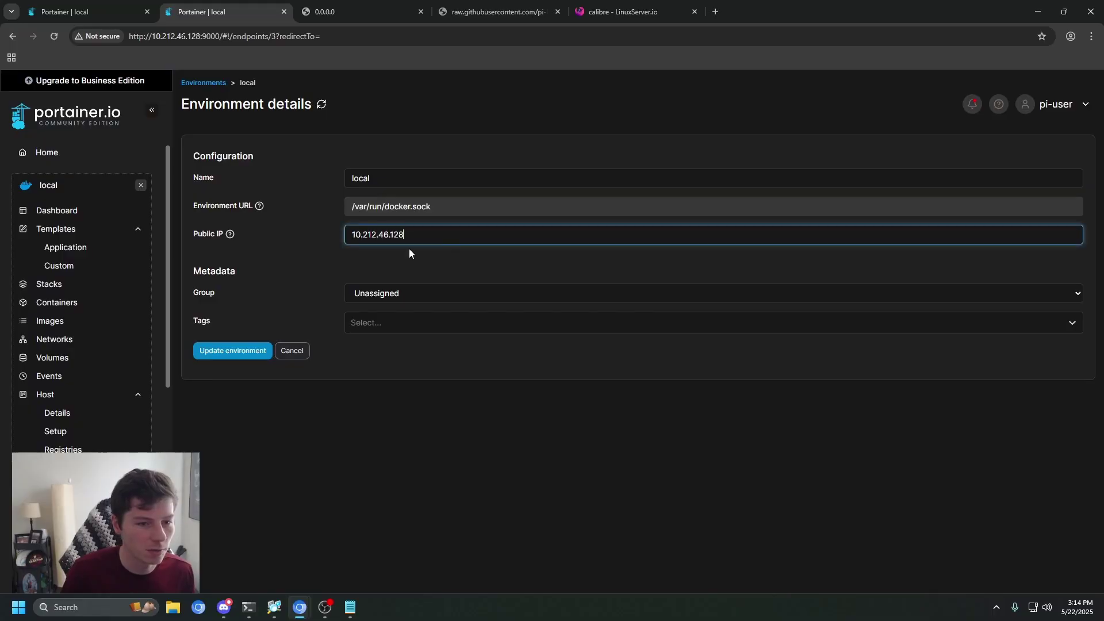
left_click(247, 352)
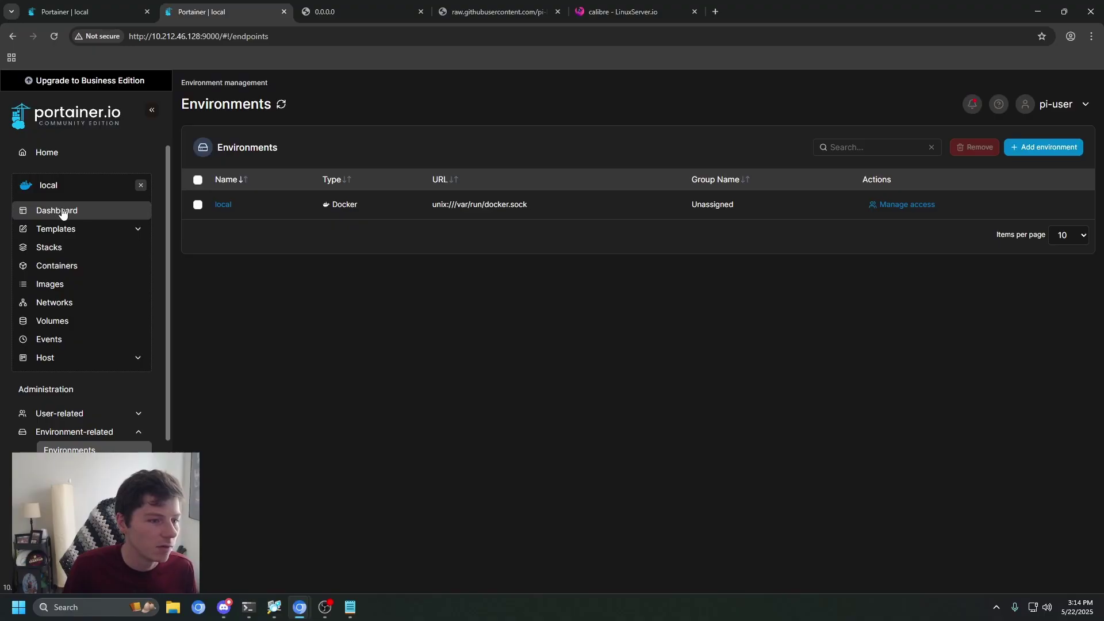
Return to the container list and open the published ports of calibre-web-automated (8083) and Dashy (9100)
left_click(72, 271)
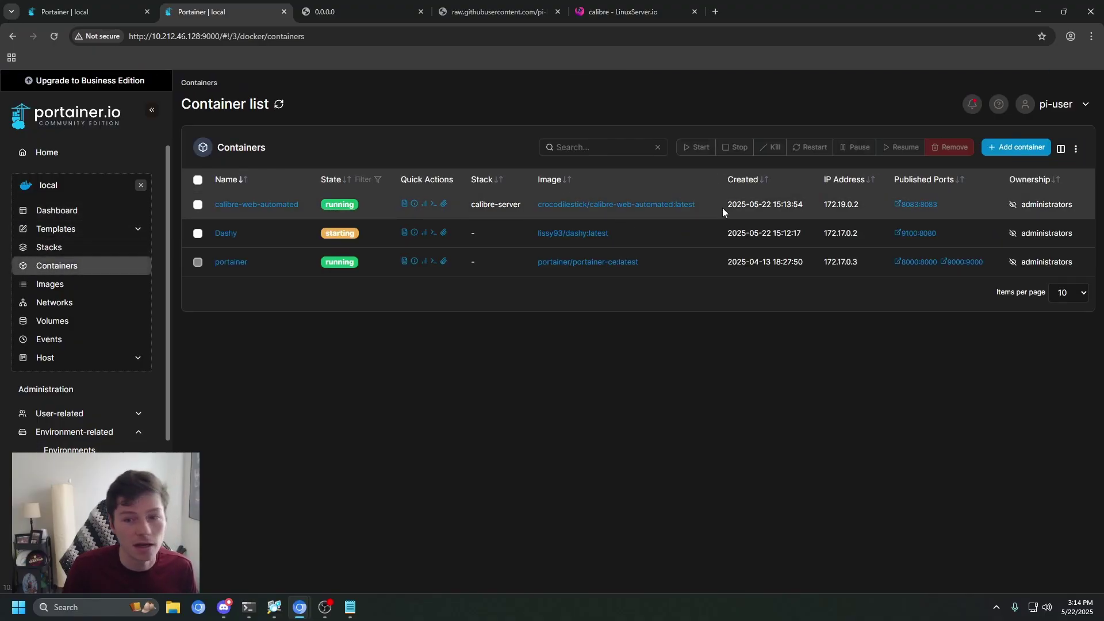
left_click(919, 204)
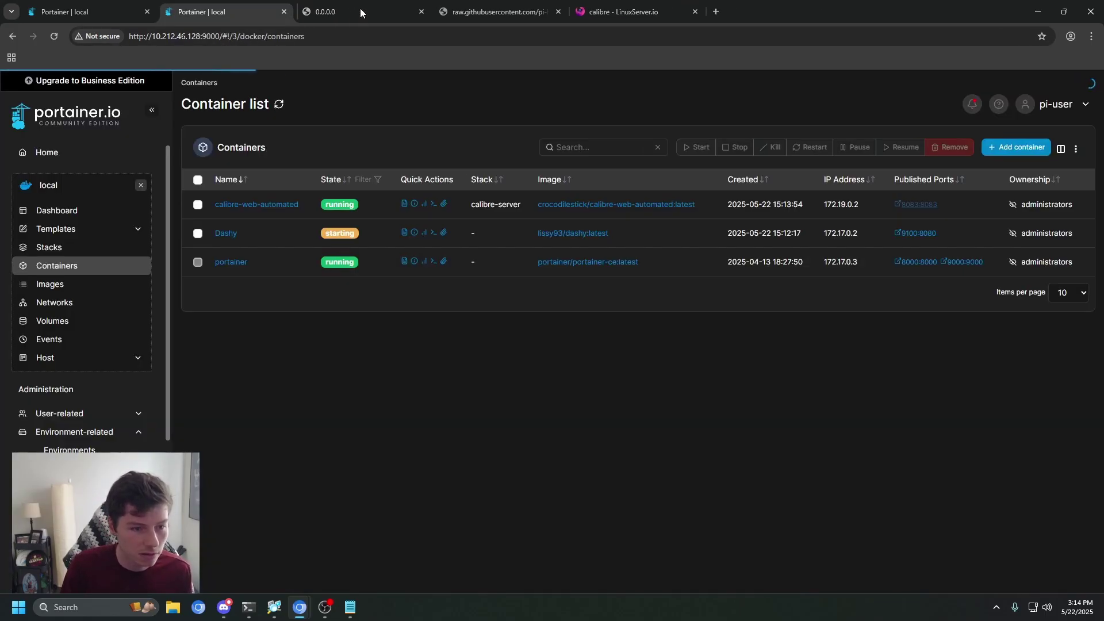
middle_click(360, 8)
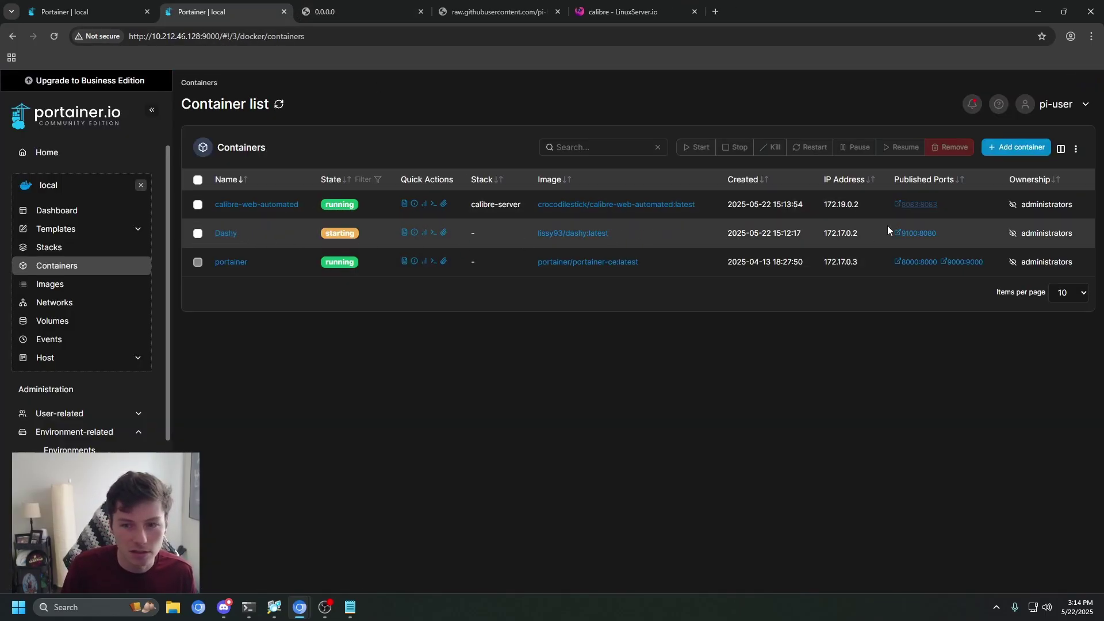
left_click(906, 233)
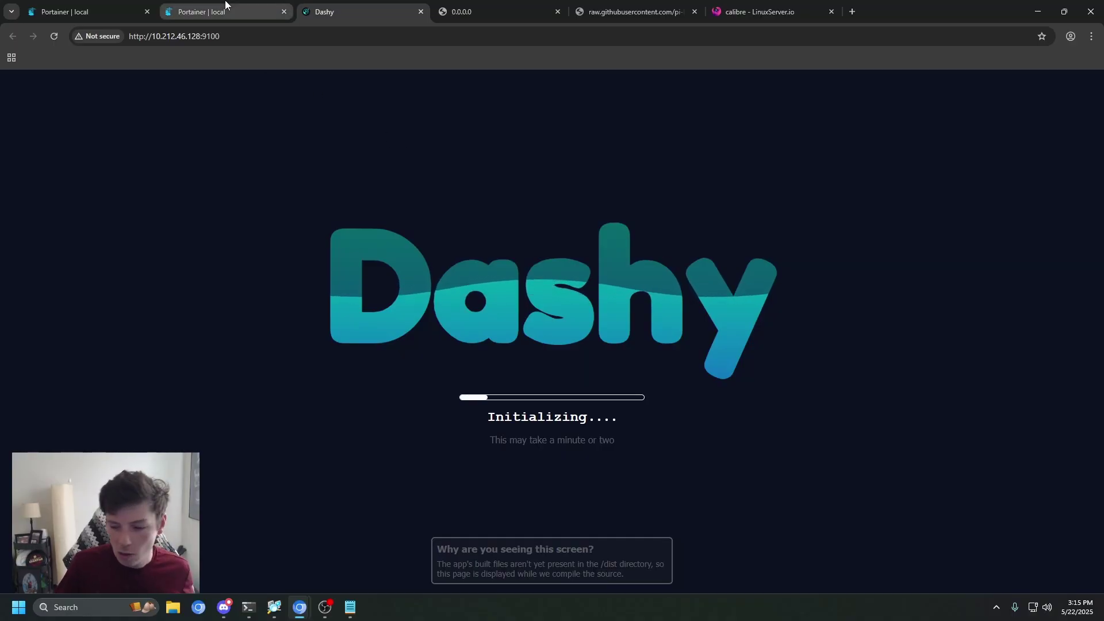
mouse_move(225, 5)
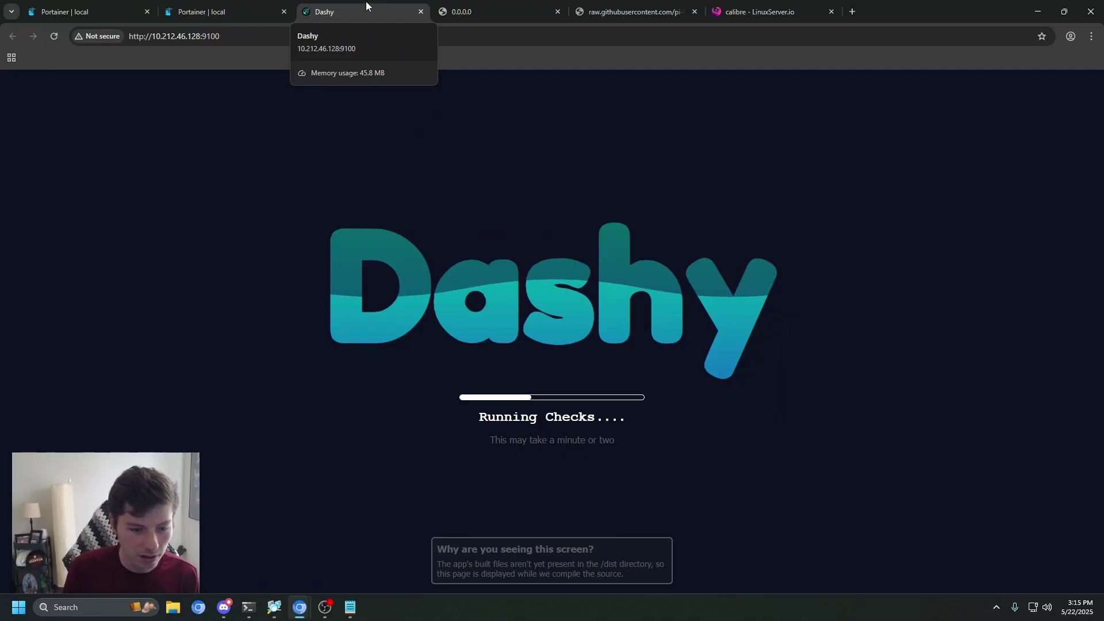
Bring up the Raspberry Pi terminal and Notepad's prepared heimdall docker run command for copying
left_click(248, 608)
left_click(350, 607)
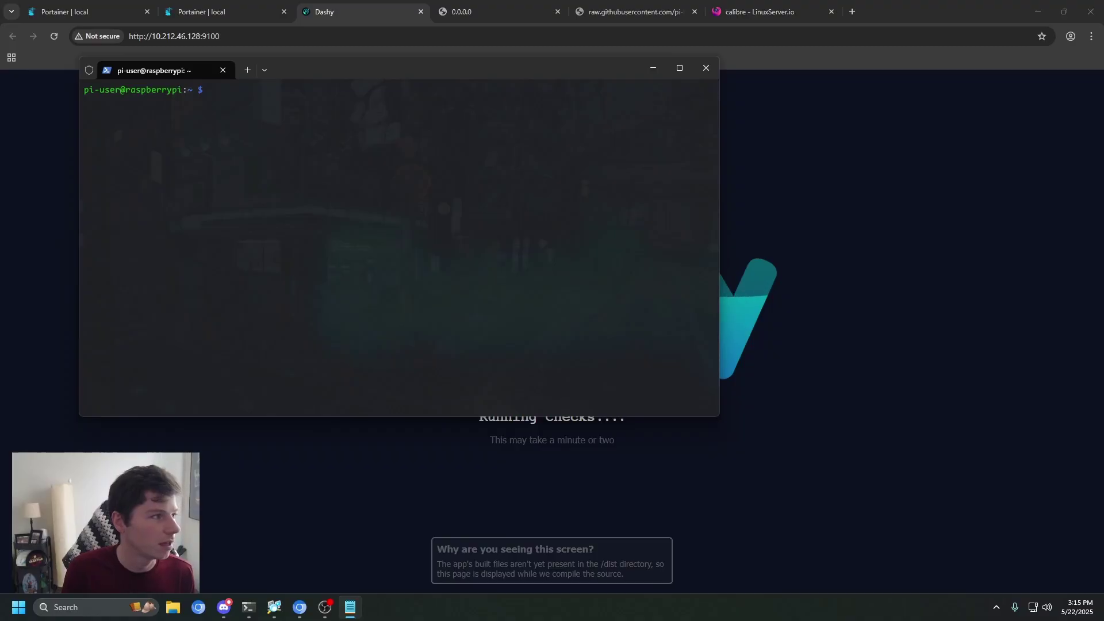
left_click(190, 148)
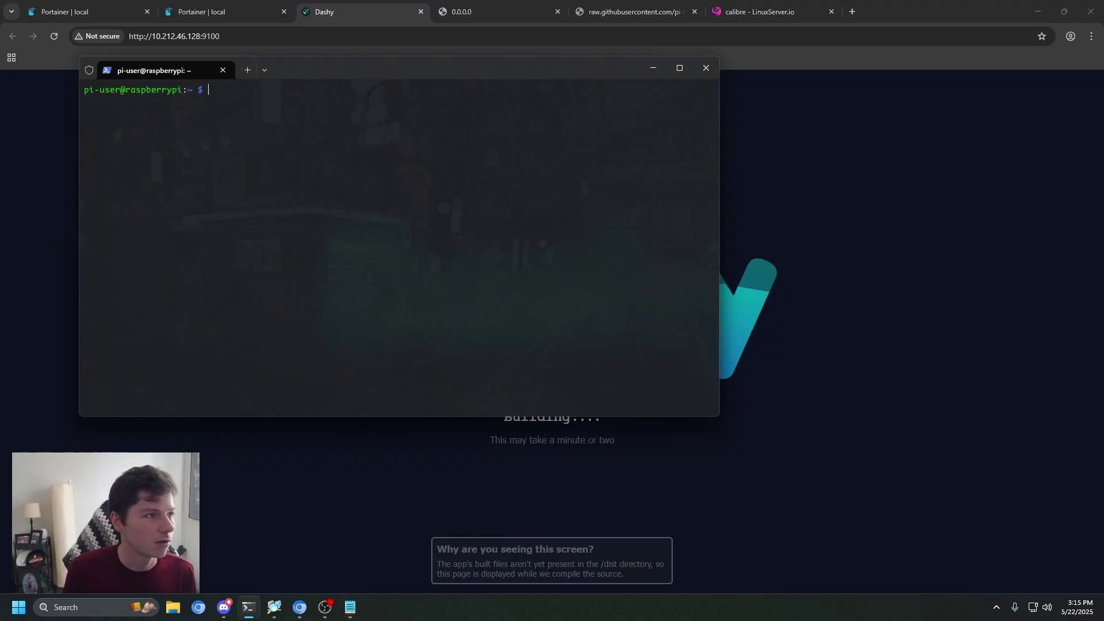
key("alt+Tab")
left_click_drag(741, 163, 781, 130)
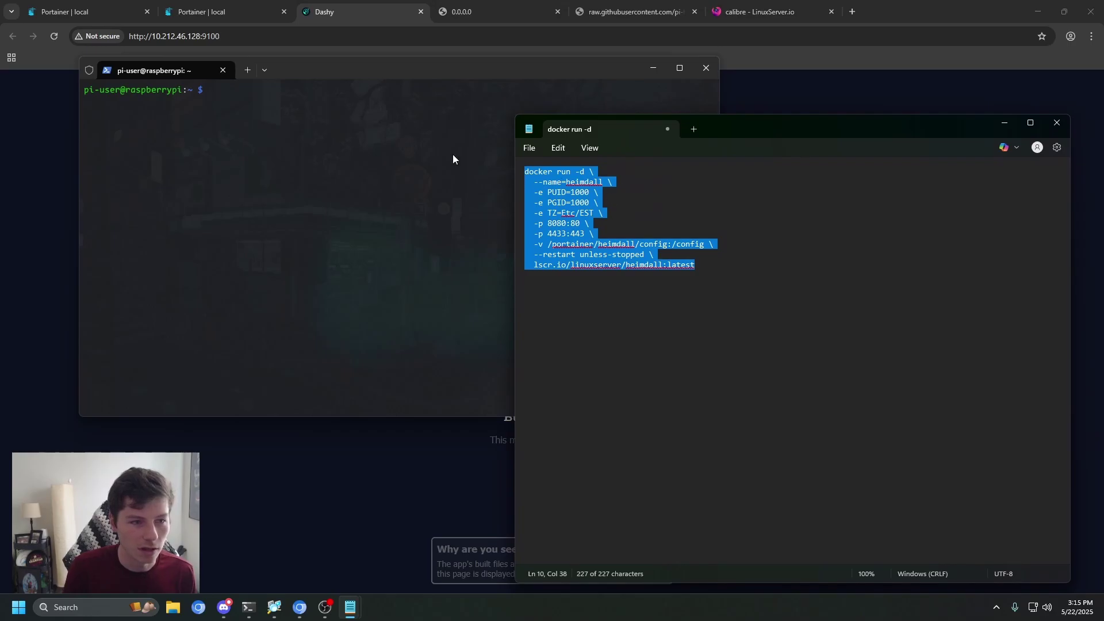
Try to run the copied heimdall docker run command in the Raspberry Pi terminal without sudo
left_click(212, 91)
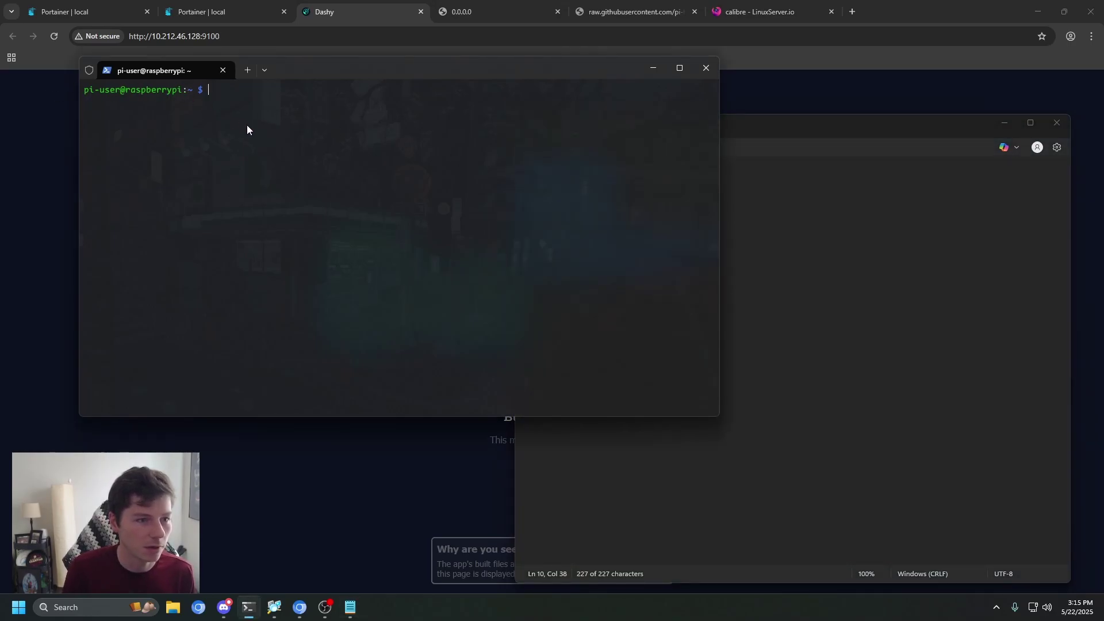
type("docker run -d \\   --name=heimdall \\   -e PUID=1000 \\   -e PGID=1000 \\   -e TZ=Etc/EST \\   -p 8080:80 \\   -p 4433:443 \\   -v /portainer/heimdall/config:/config \\   --restart unless-stopped \\   lscr.io/linuxserver/heimdall:latest")
key("Return")
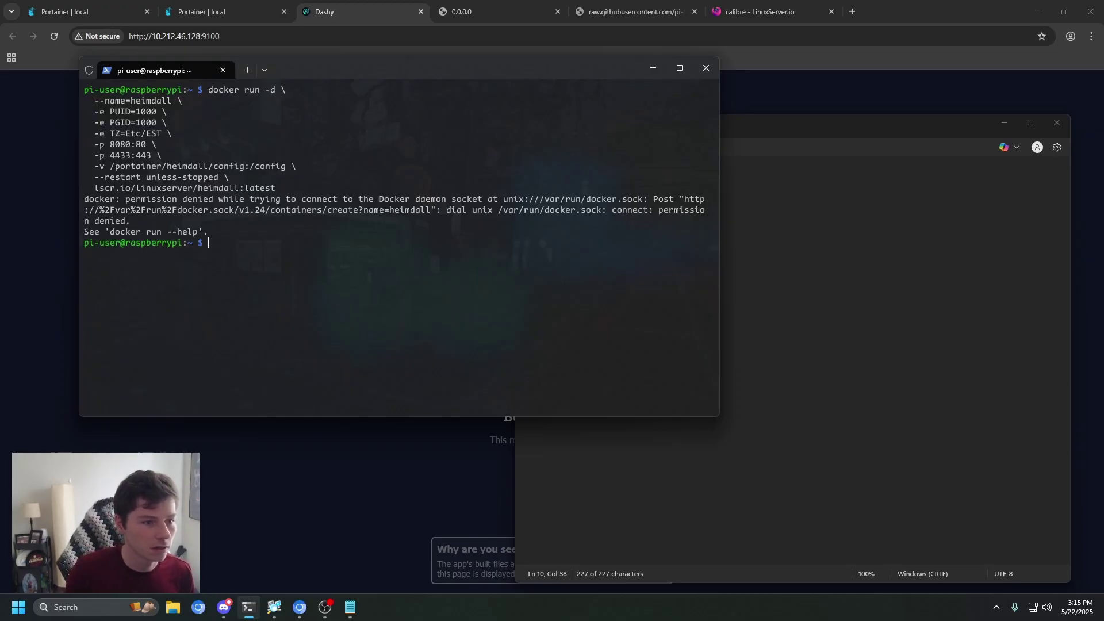
key("Up")
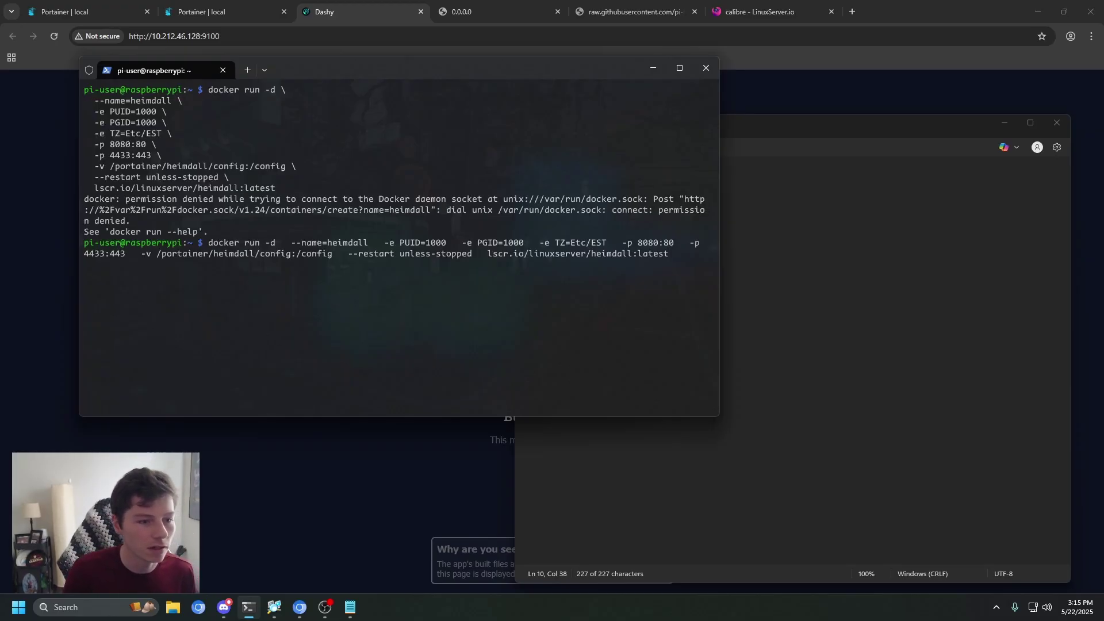
key("ctrl+c")
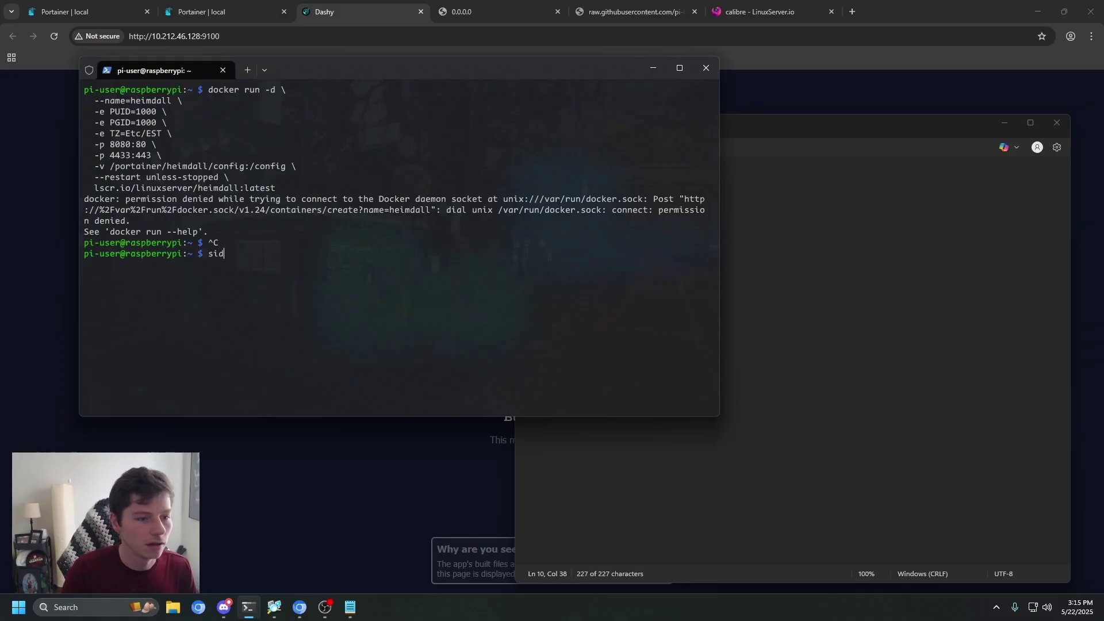
Run the heimdall docker run command with sudo, mapping ports 8080:80 and 4433:443 with restart unless-stopped
type("sudop")
key("BackSpace")
key("ctrl+v")
key("Return")
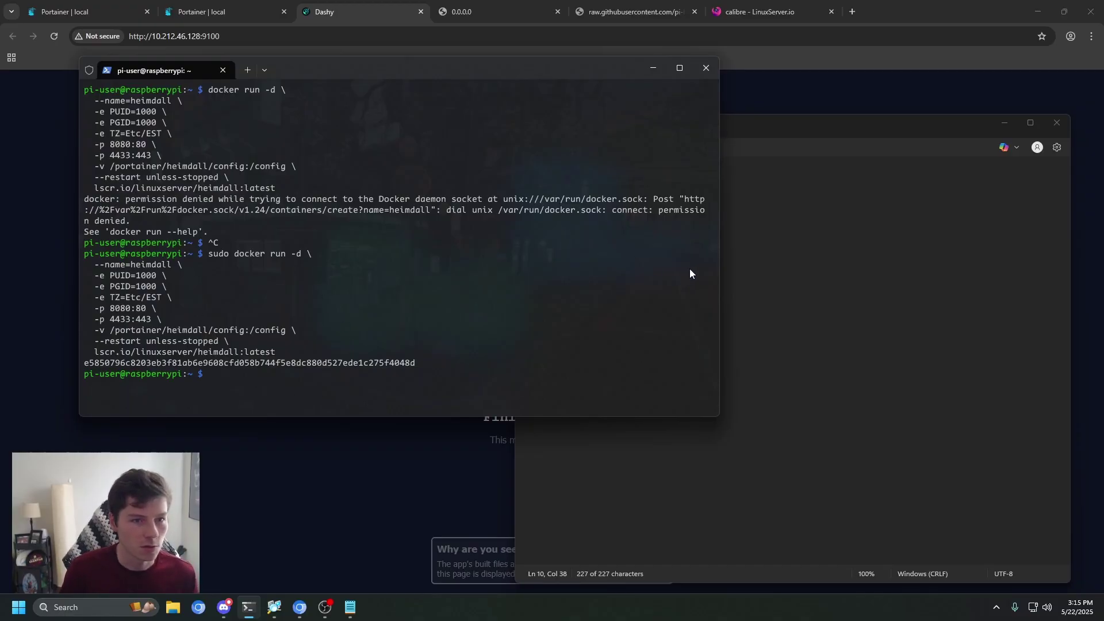
Switch back to Portainer's container list and try heimdall's web page through its published port 8080
left_click(230, 10)
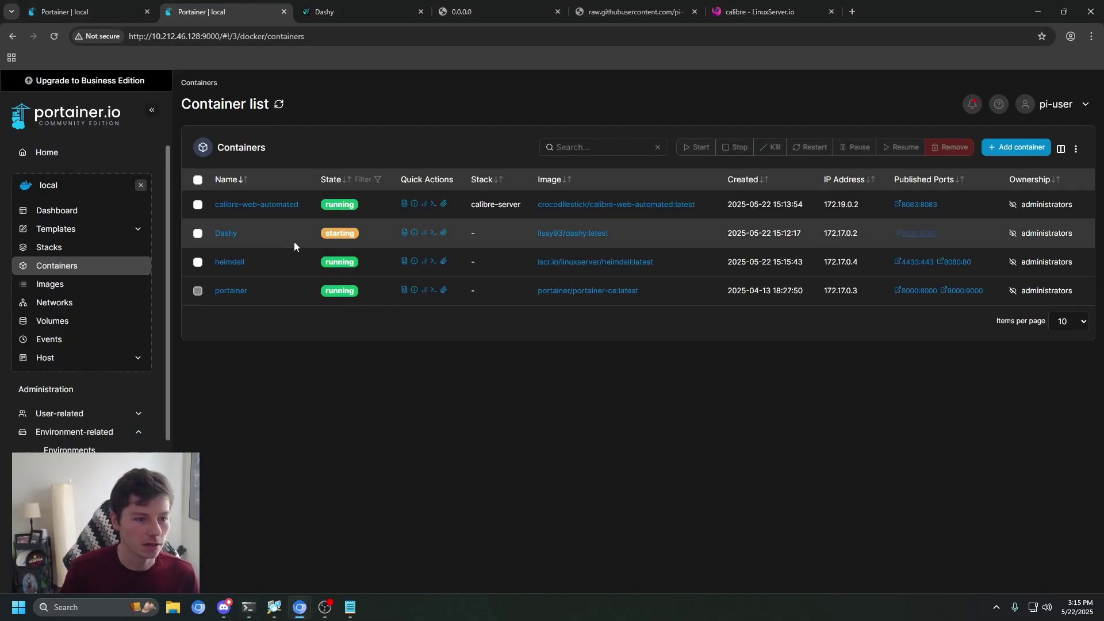
left_click(955, 262)
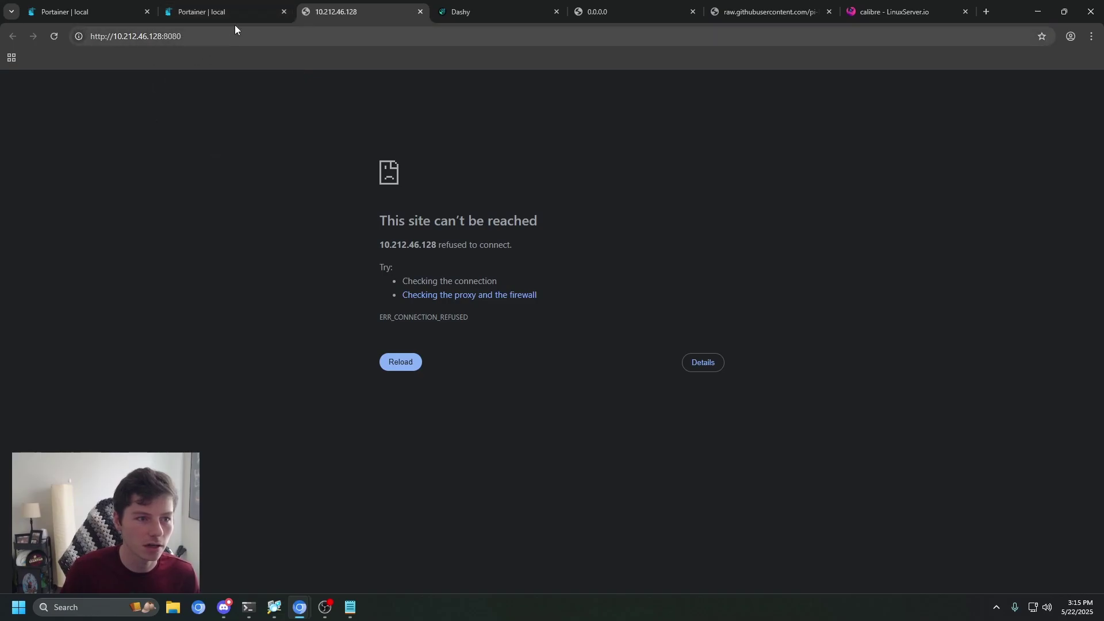
left_click(246, 6)
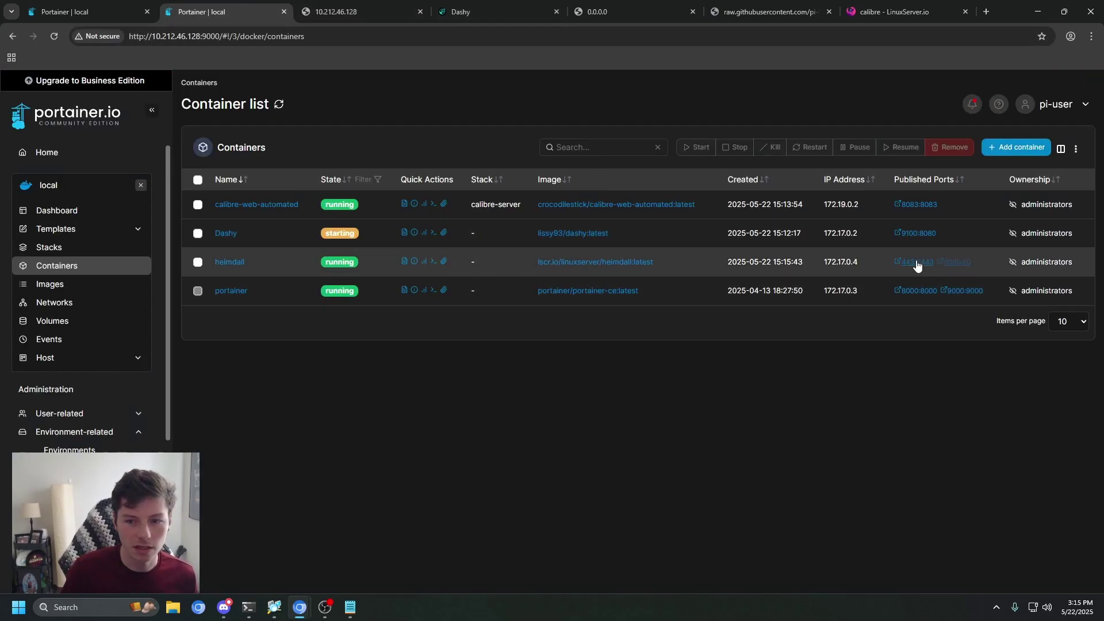
left_click(948, 262)
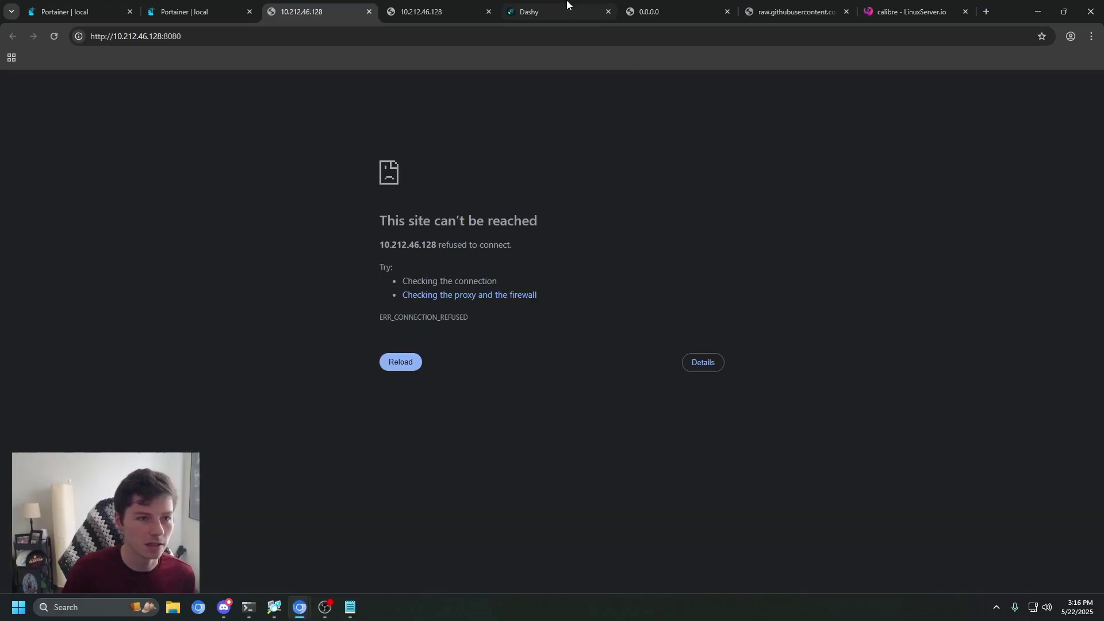
left_click(369, 11)
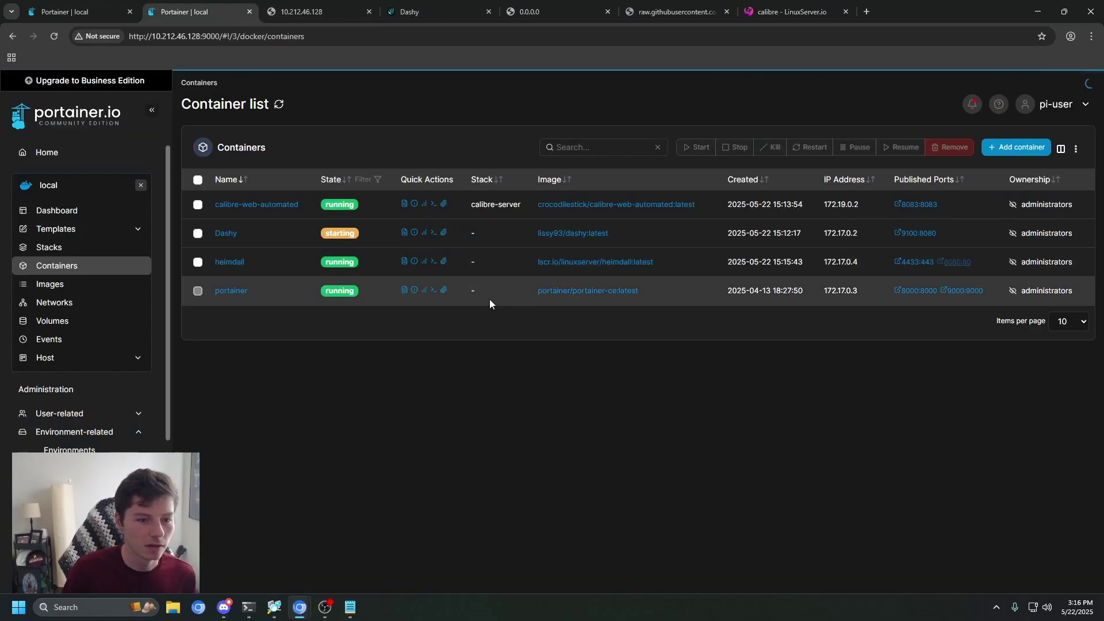
View the container logs of Dashy and heimdall from the container list
left_click(405, 232)
scroll(247, 255, "down", 1)
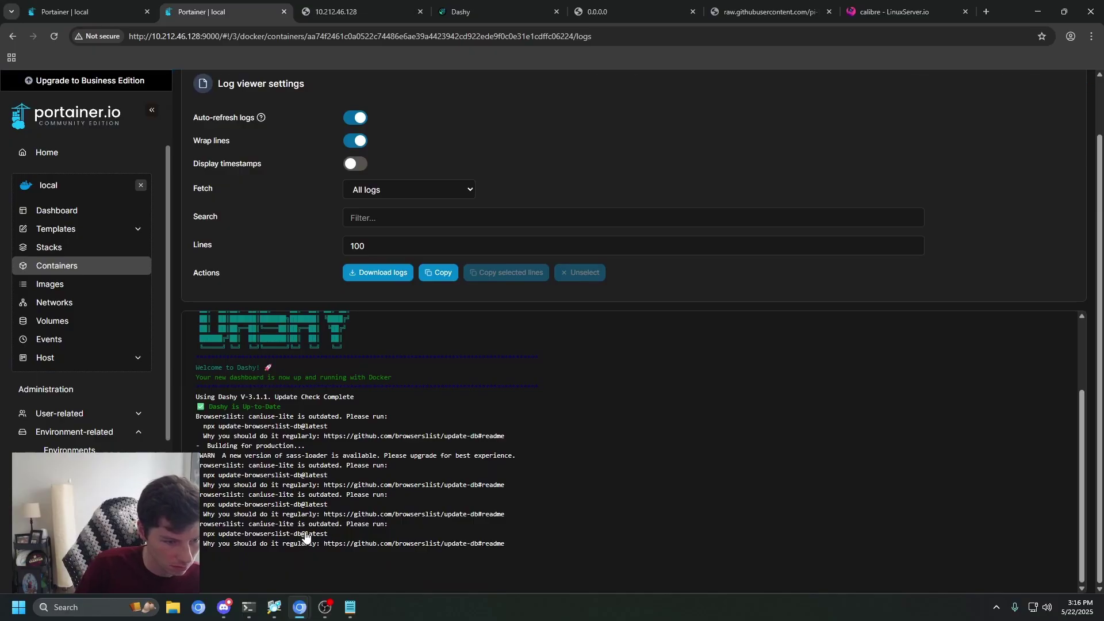
left_click(63, 265)
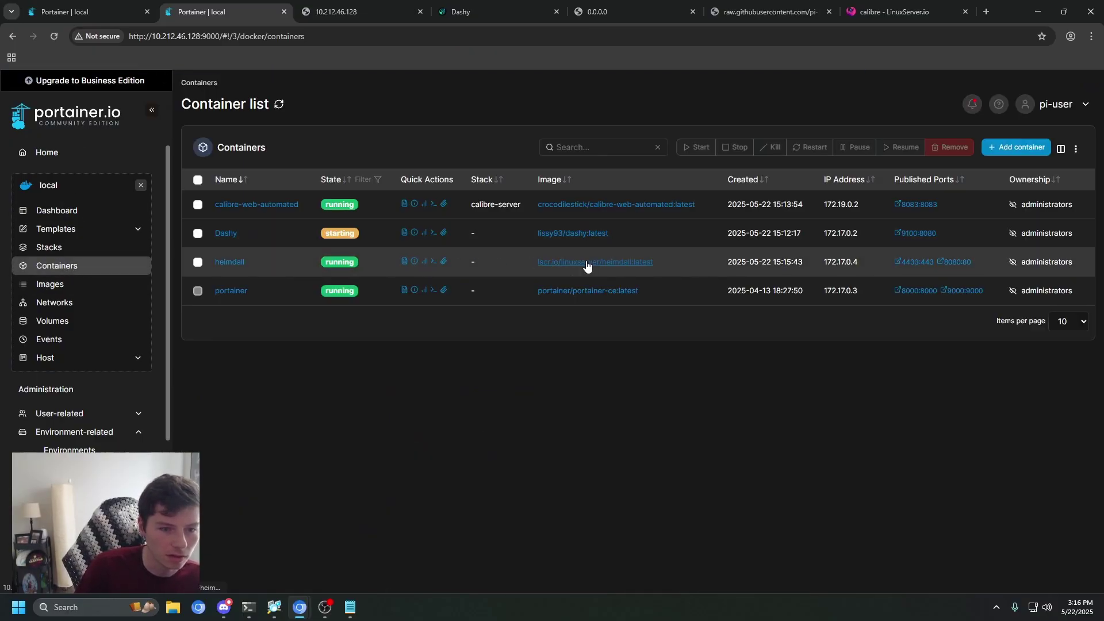
left_click(405, 262)
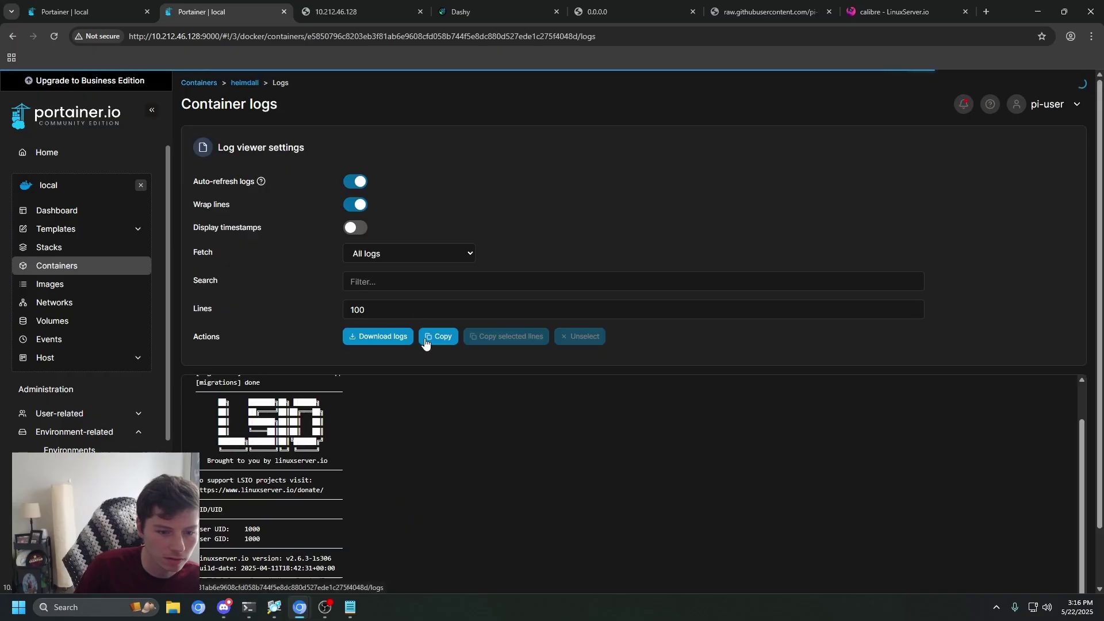
Review heimdall's container logs and open its web page through published port 8080 from the container list
scroll(362, 319, "down", 1)
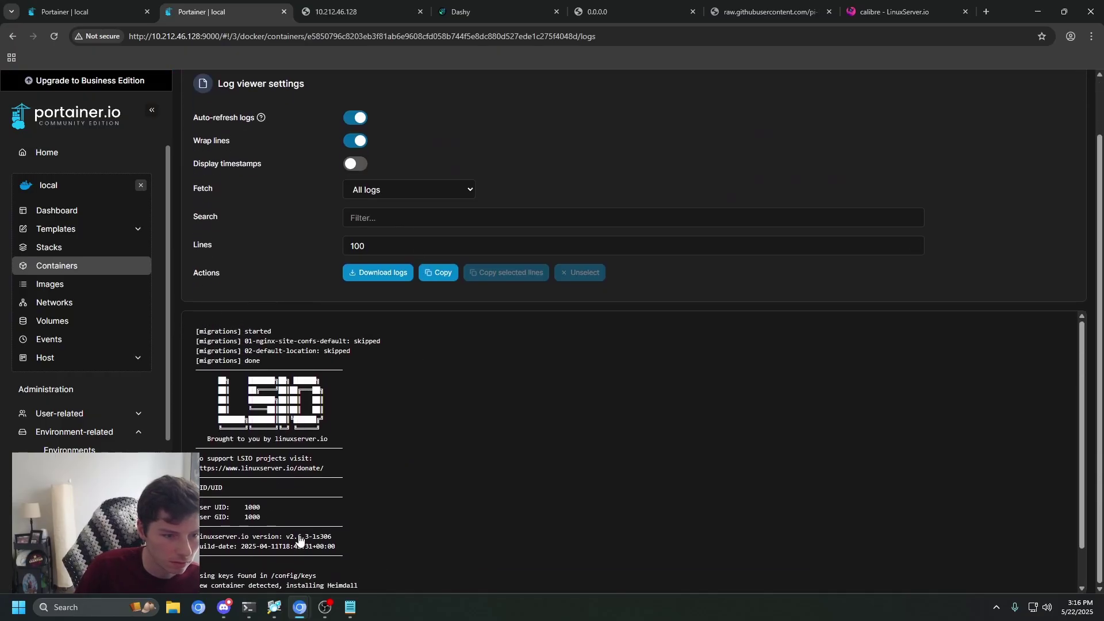
left_click(91, 267)
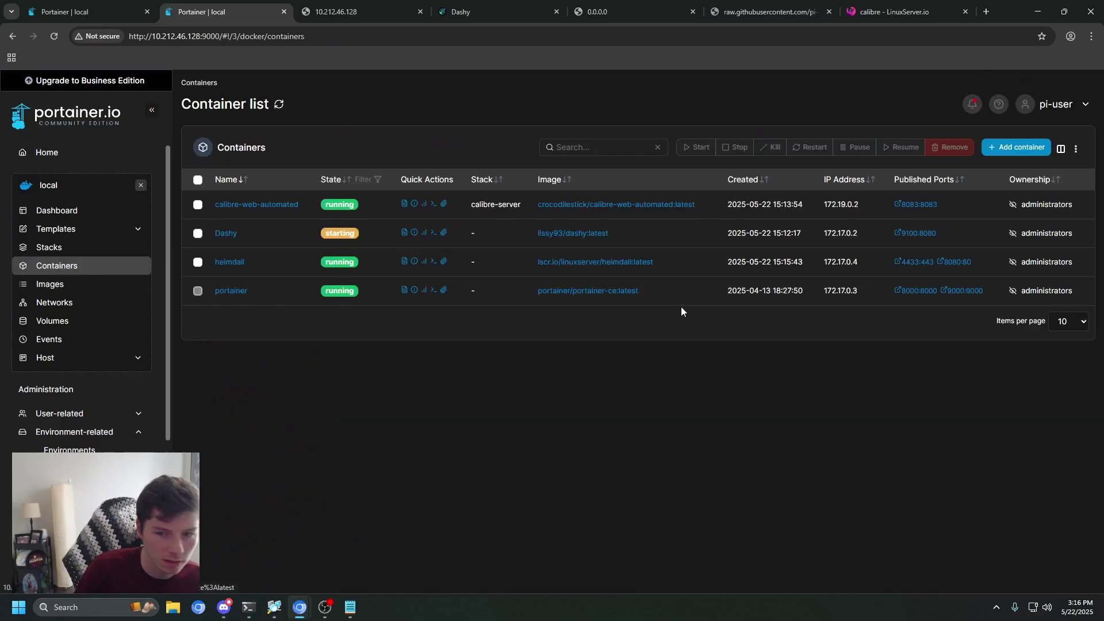
left_click(956, 262)
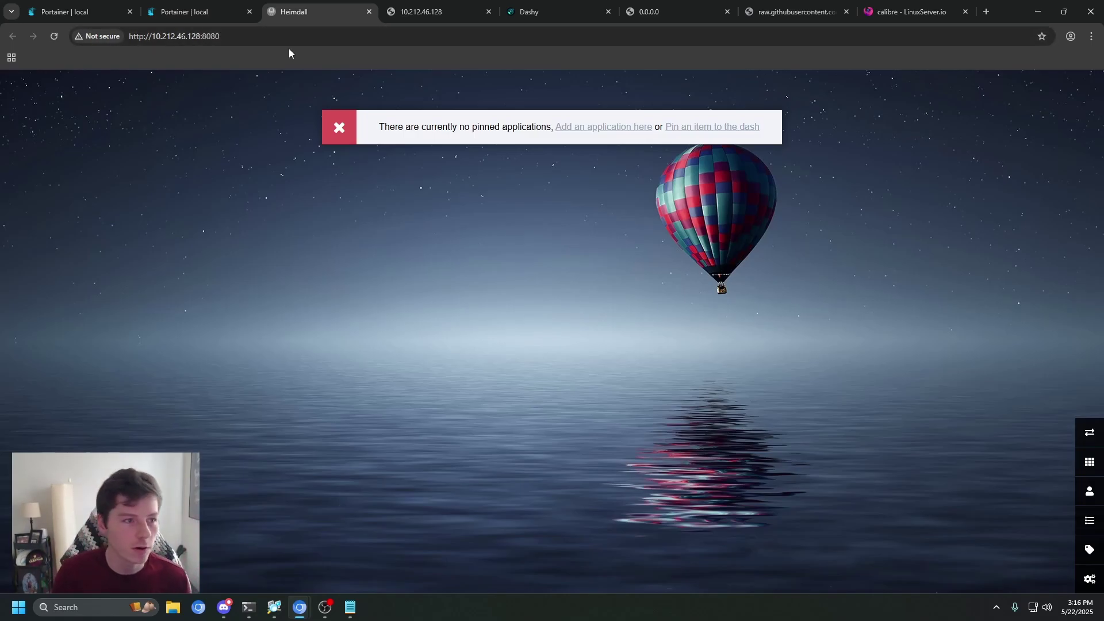
Switch back to Portainer and browse the full list of application templates without the Dashboard category filter
left_click(226, 10)
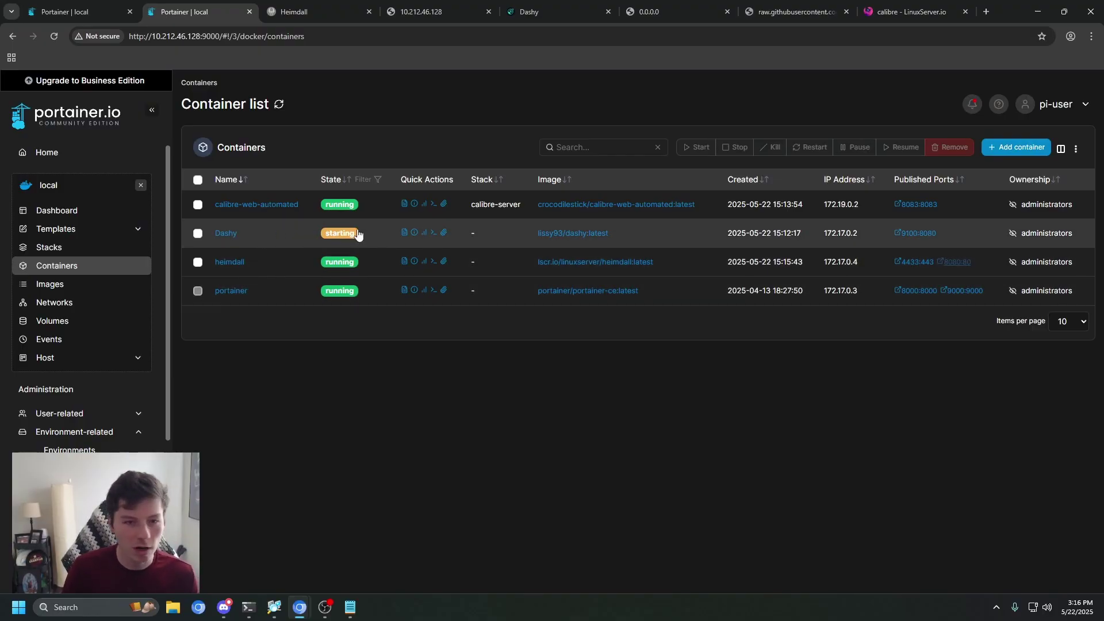
left_click(75, 230)
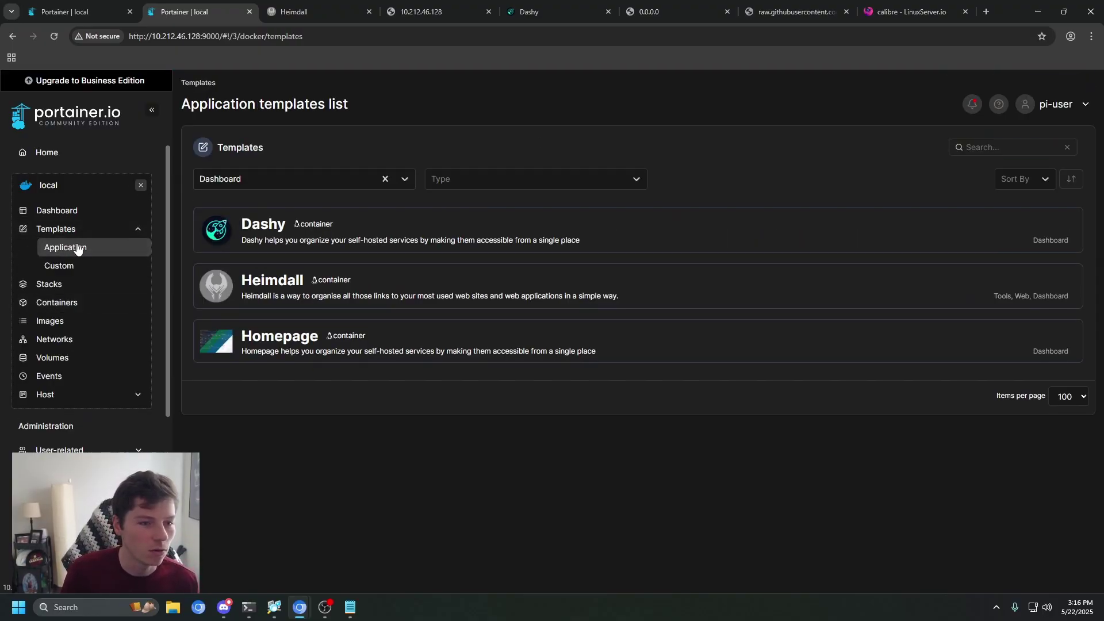
left_click(77, 247)
scroll(770, 224, "down", 4)
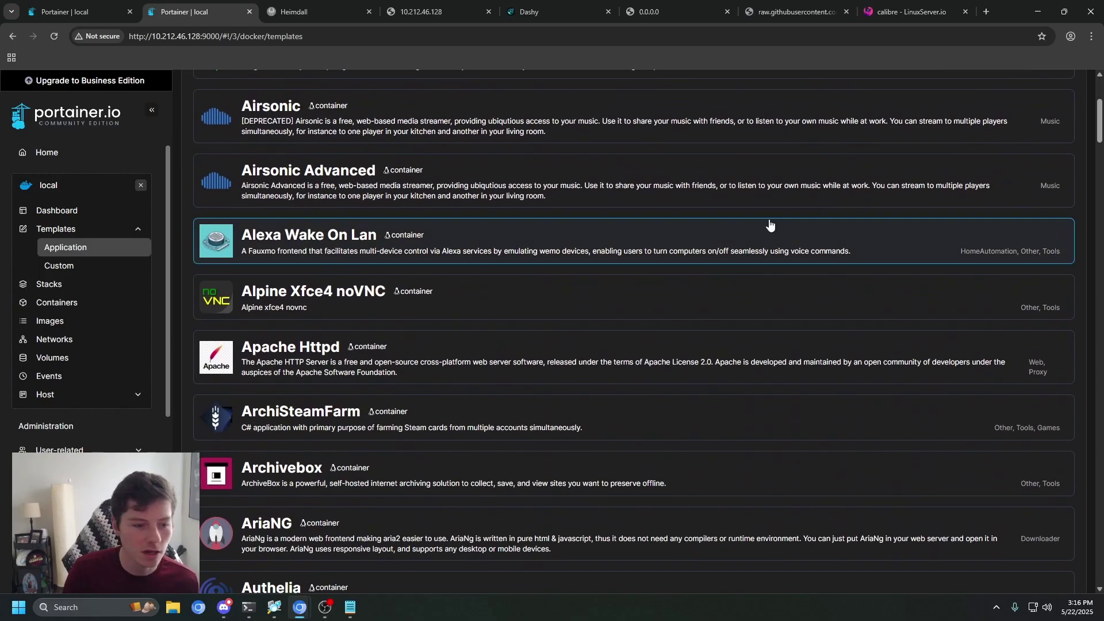
scroll(771, 225, "up", 4)
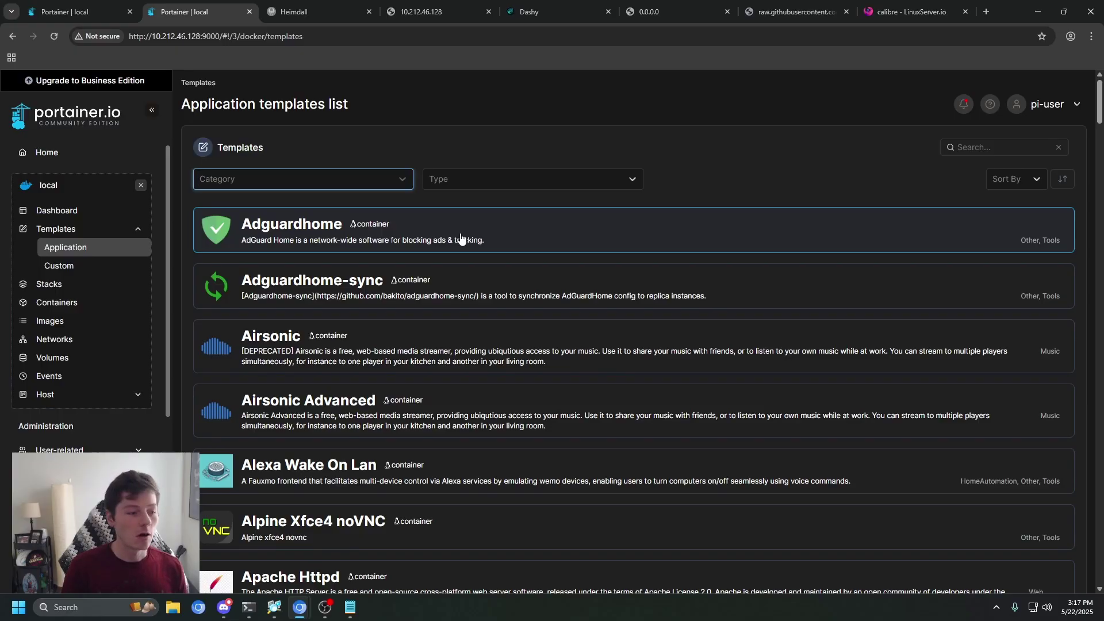
View the local environment's dashboard summary and open its container list
left_click(63, 214)
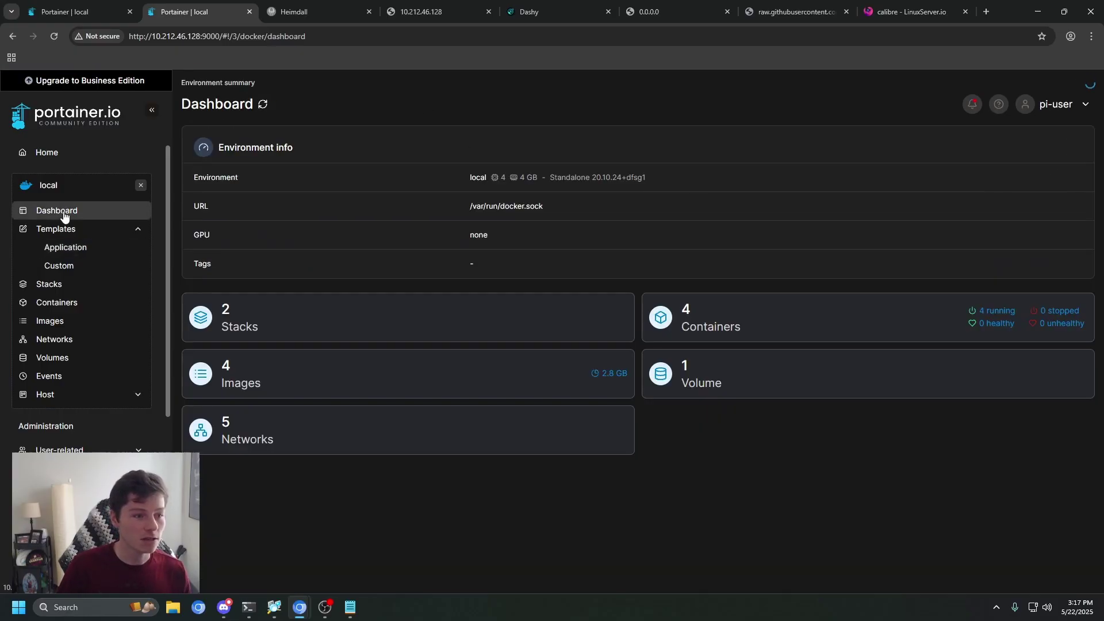
left_click(742, 328)
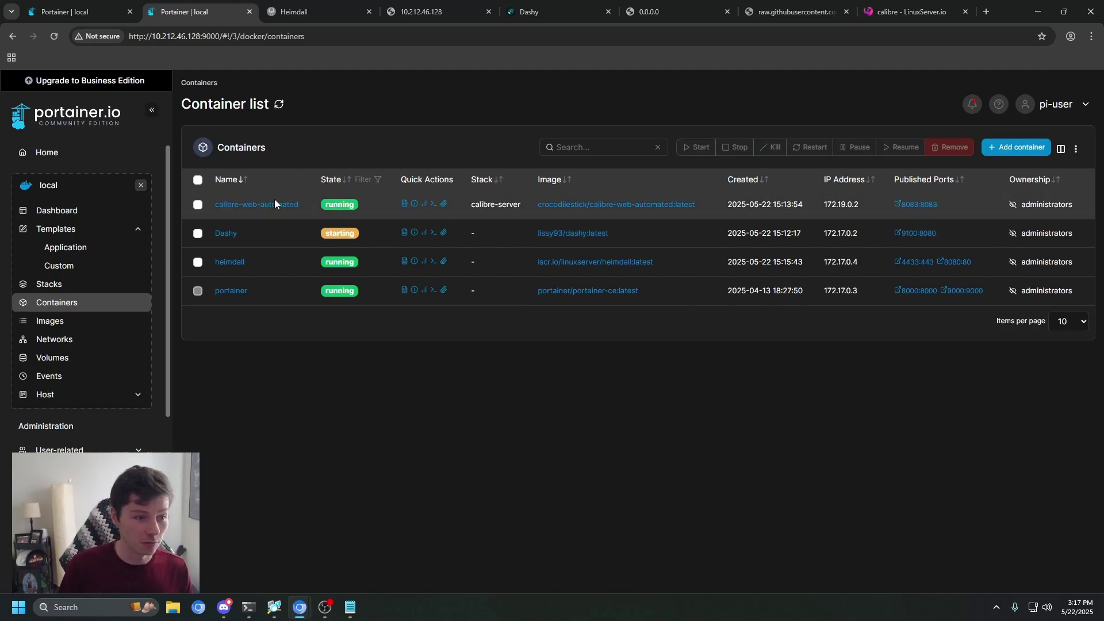
Show the application templates and the custom templates, and open the calibe template's stack deployment form
left_click(70, 251)
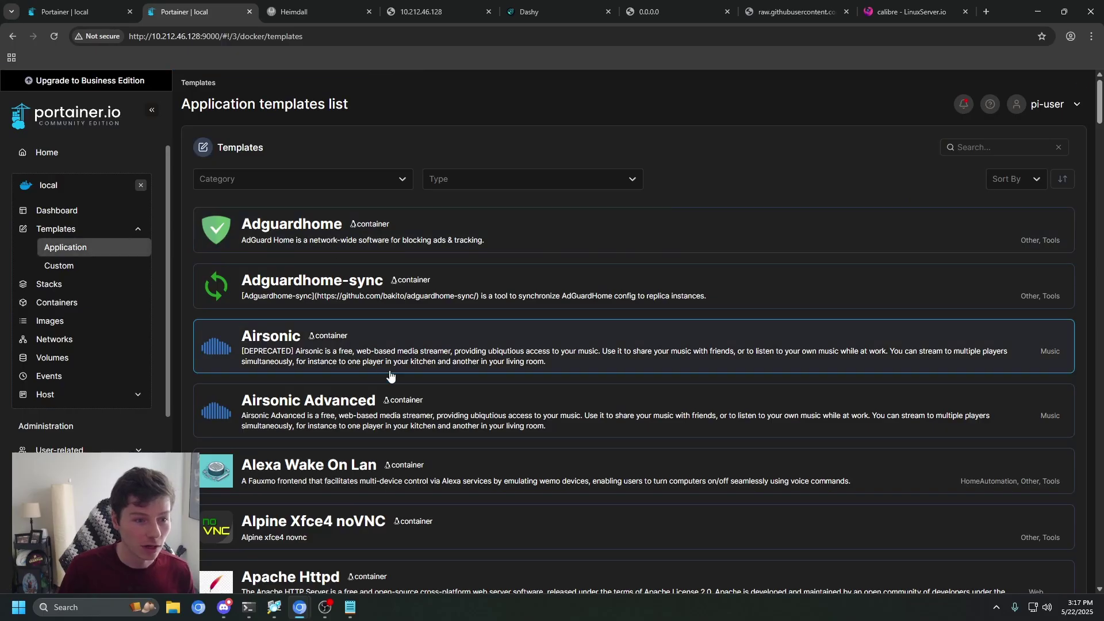
left_click(109, 266)
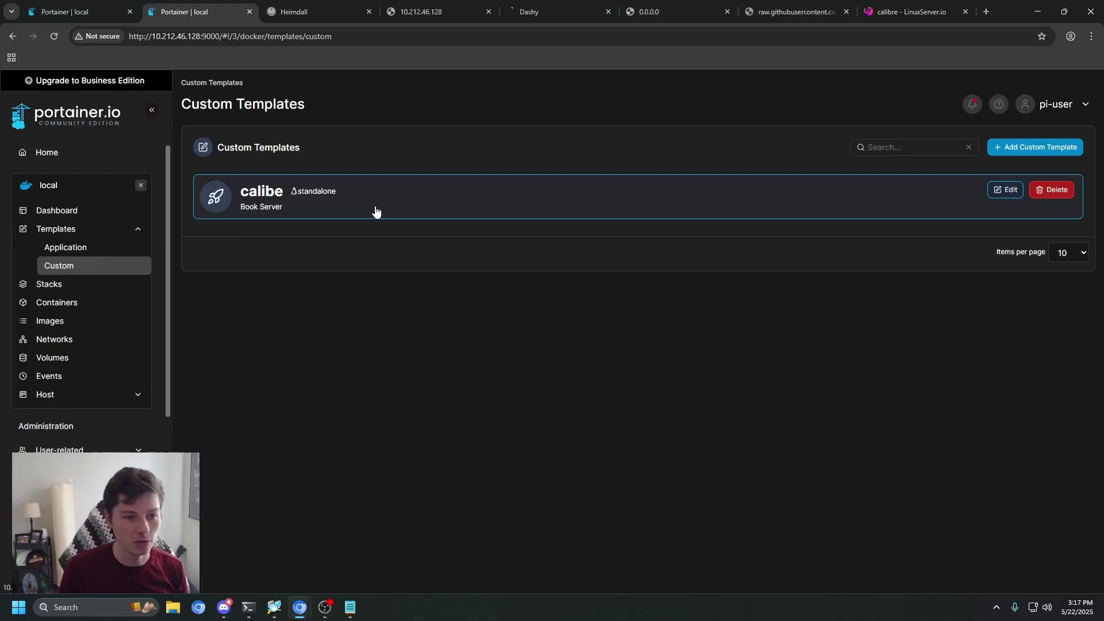
left_click(378, 207)
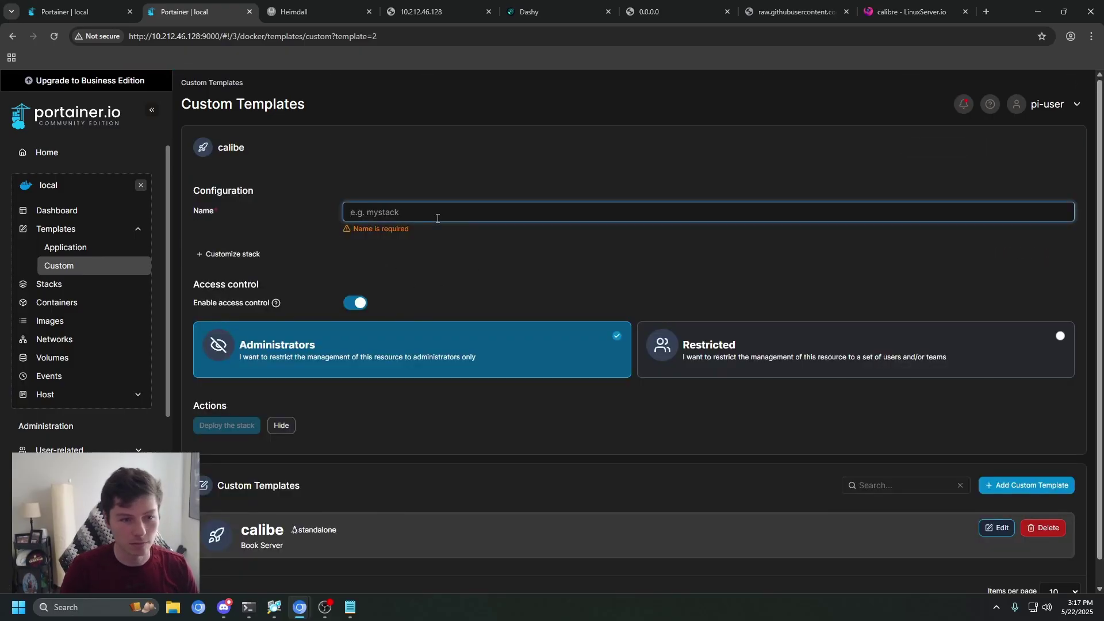
type("calibre")
key("BackSpace")
key("BackSpace")
key("BackSpace")
key("BackSpace")
key("BackSpace")
key("BackSpace")
key("BackSpace")
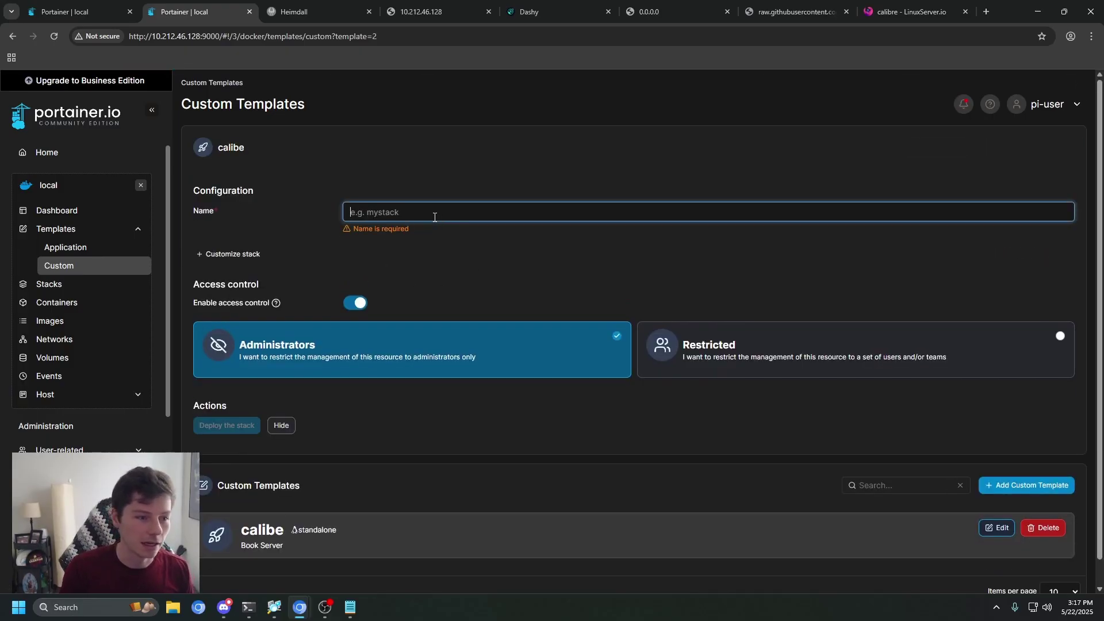
Leave the template deployment form through the environment dashboard, reopen the application templates list and browse the available apps
left_click(89, 248)
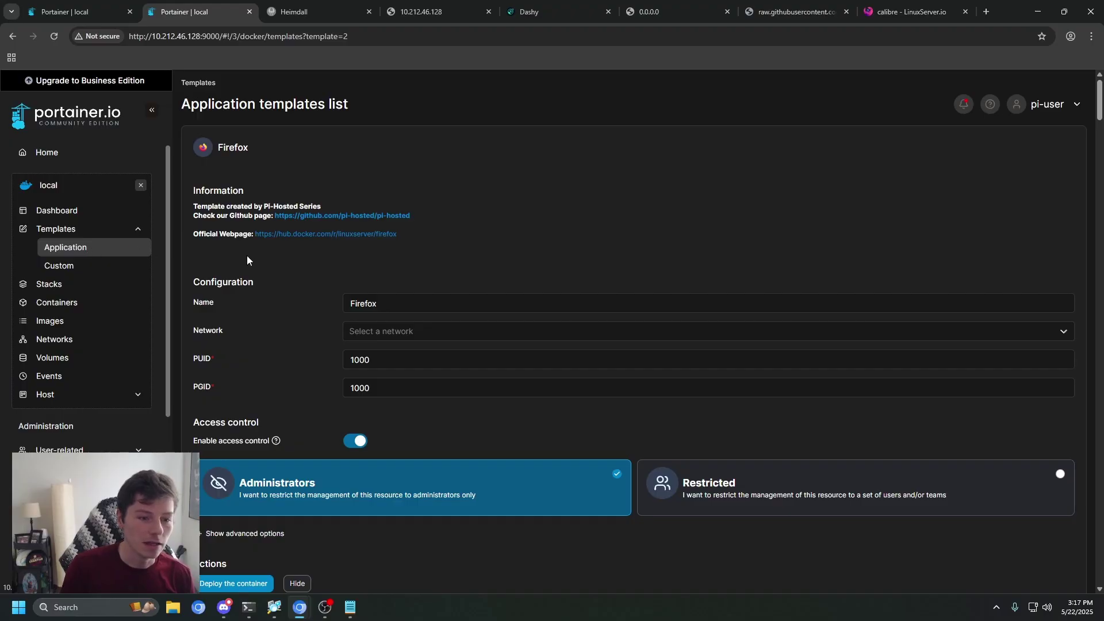
left_click(85, 249)
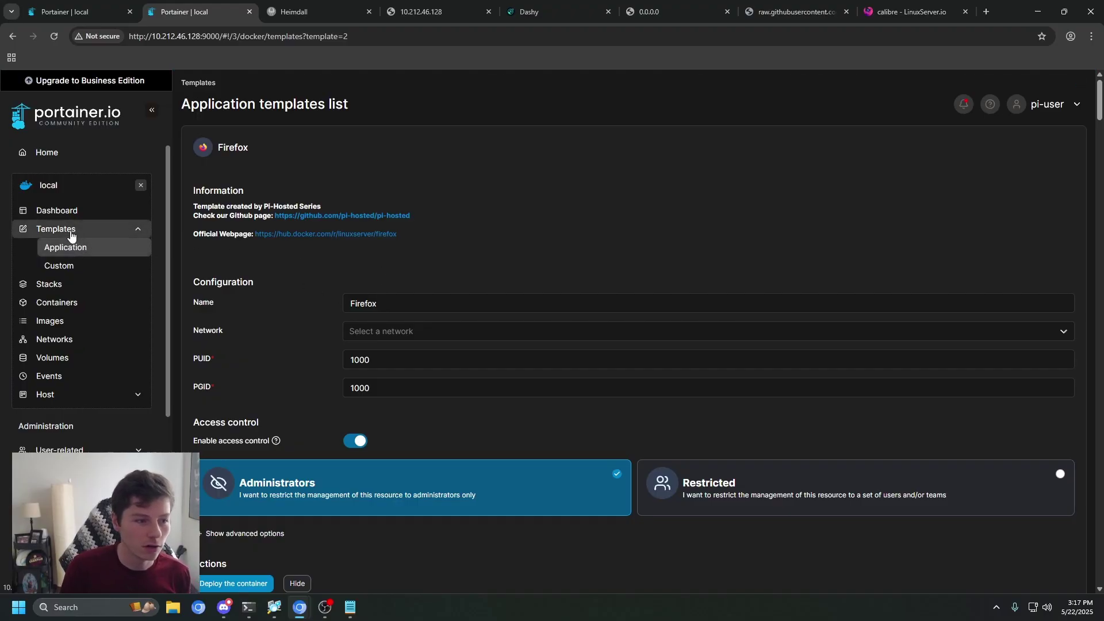
left_click(67, 210)
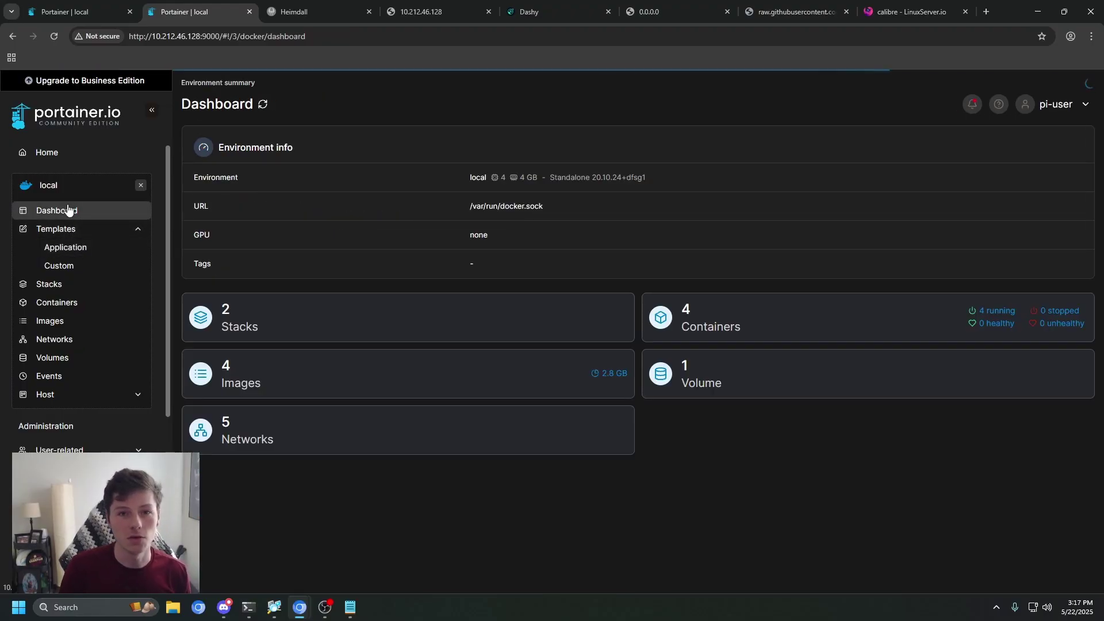
left_click(102, 248)
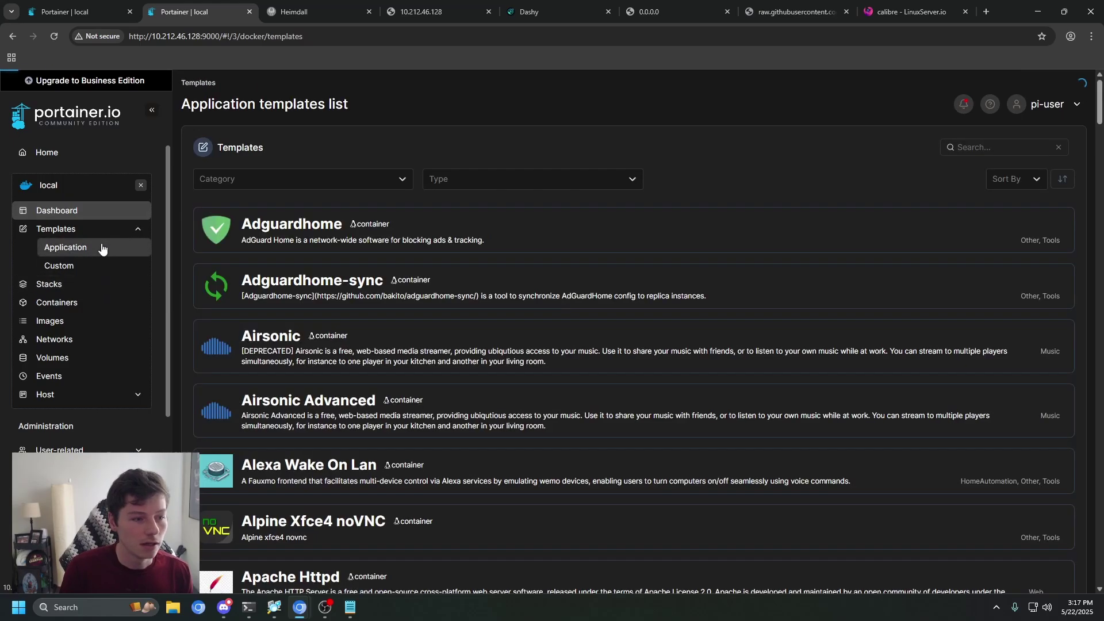
scroll(397, 351, "down", 5)
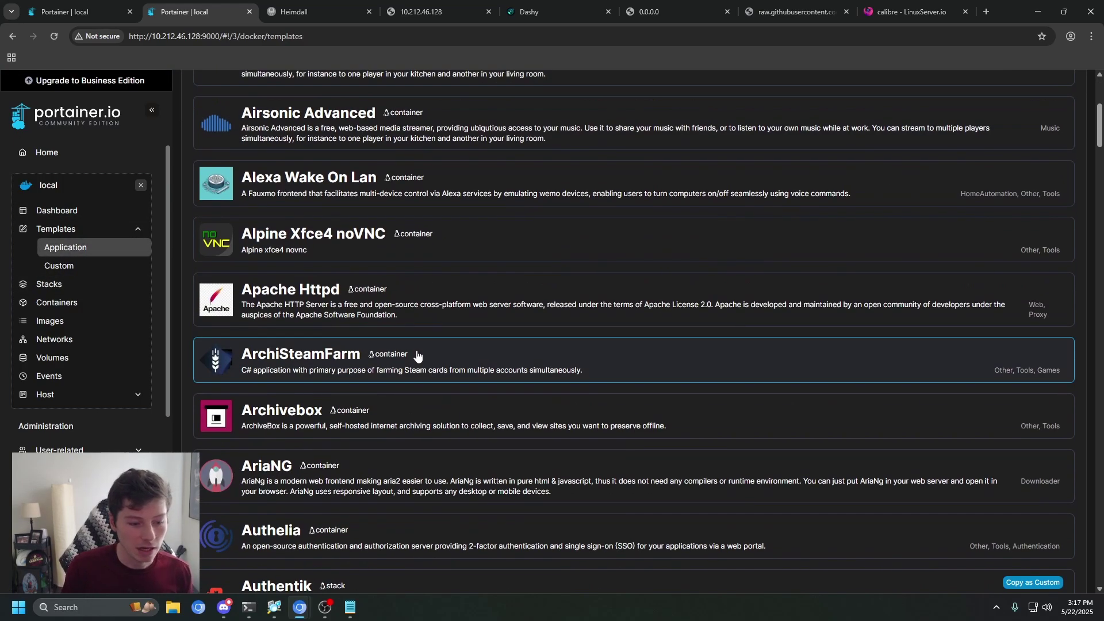